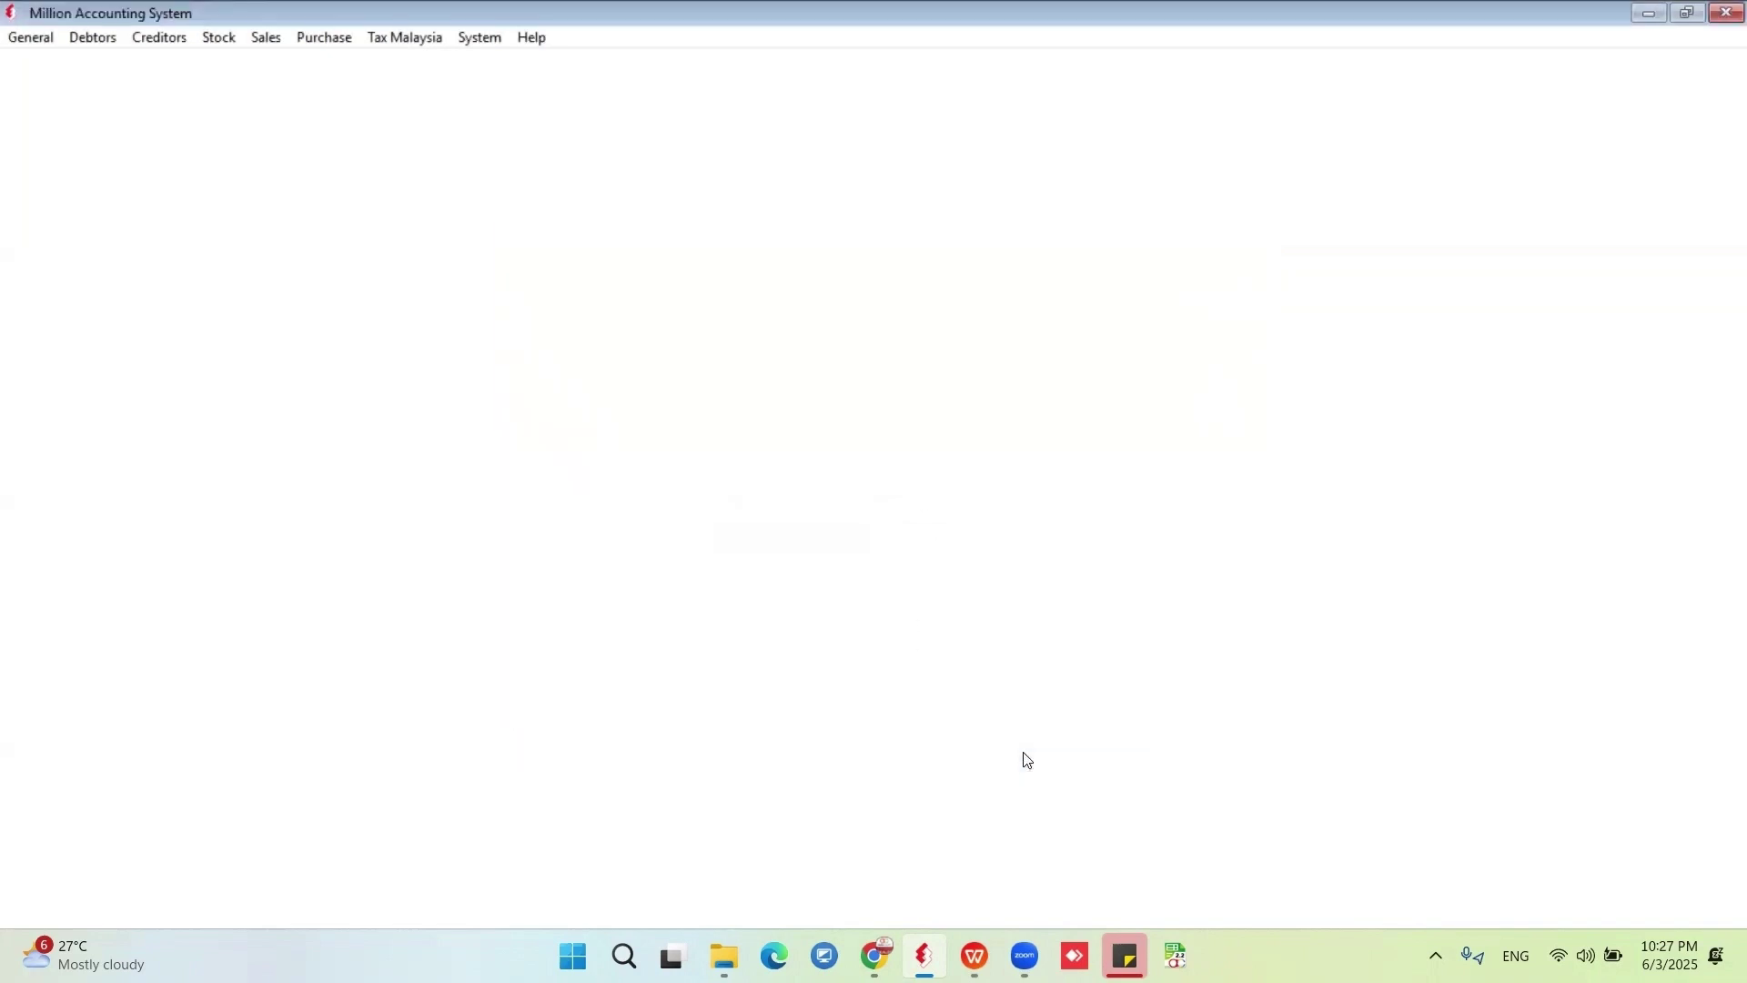
Enter the admin password and submit the Million Accounting System login.
left_click(880, 505)
type("admin")
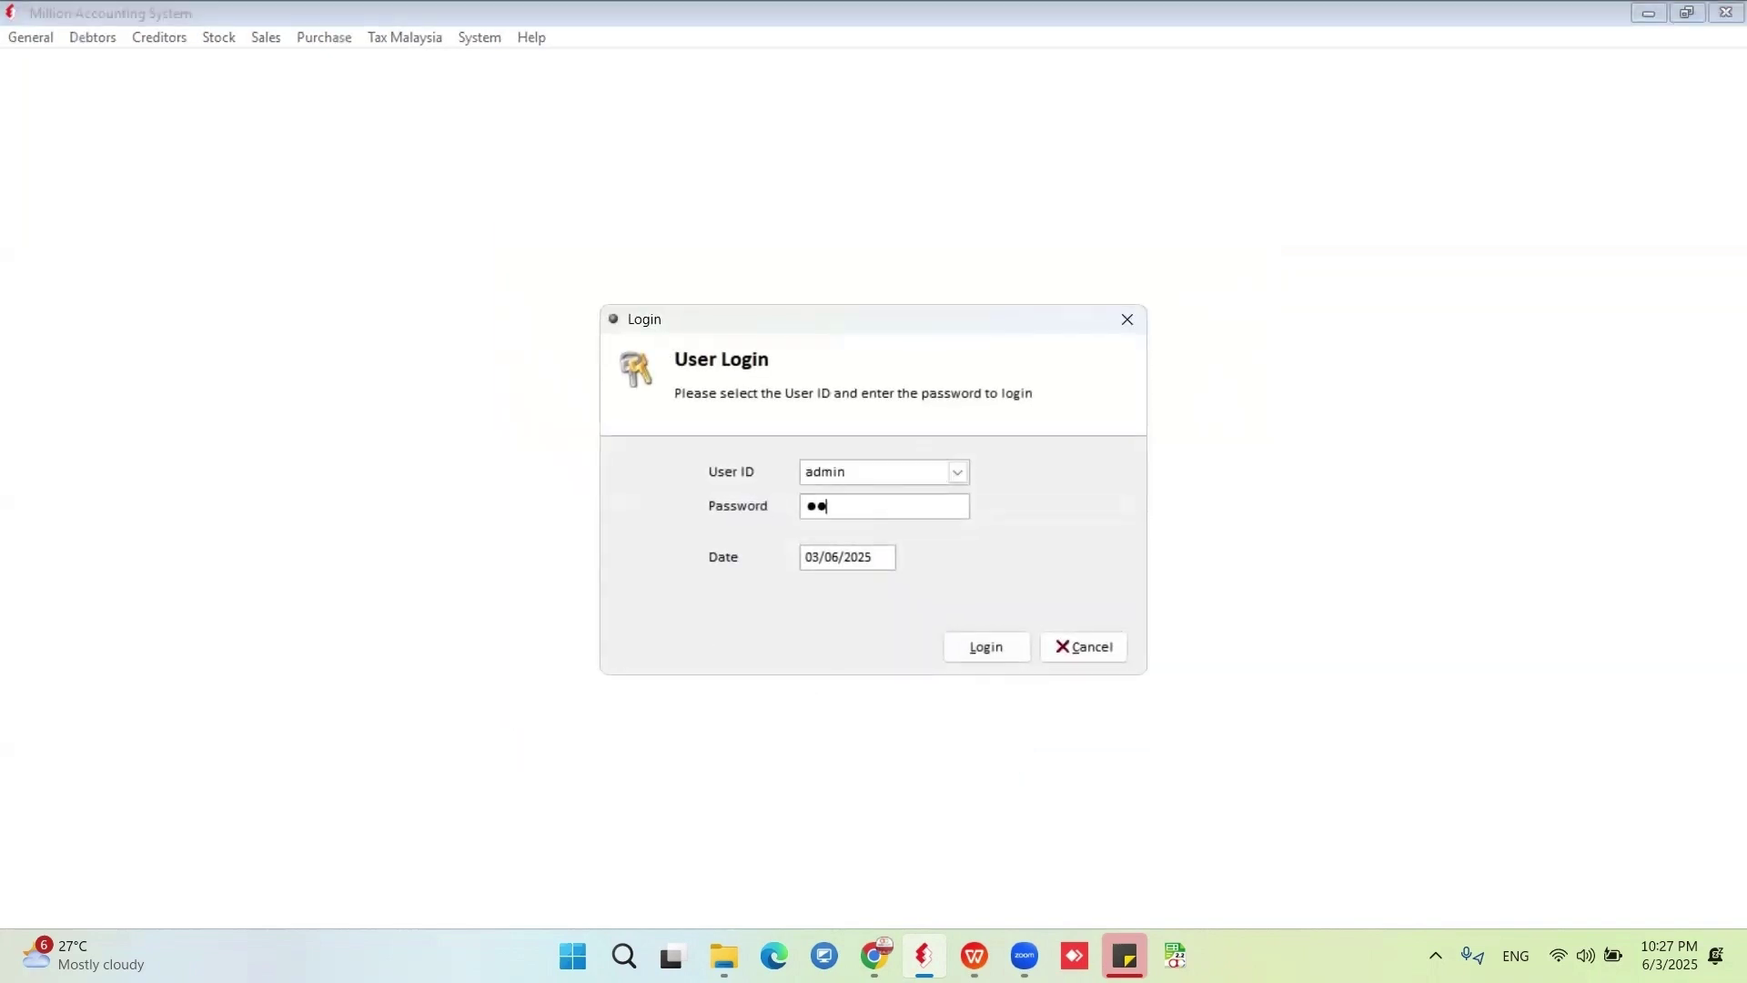
key("Return")
key("Return")
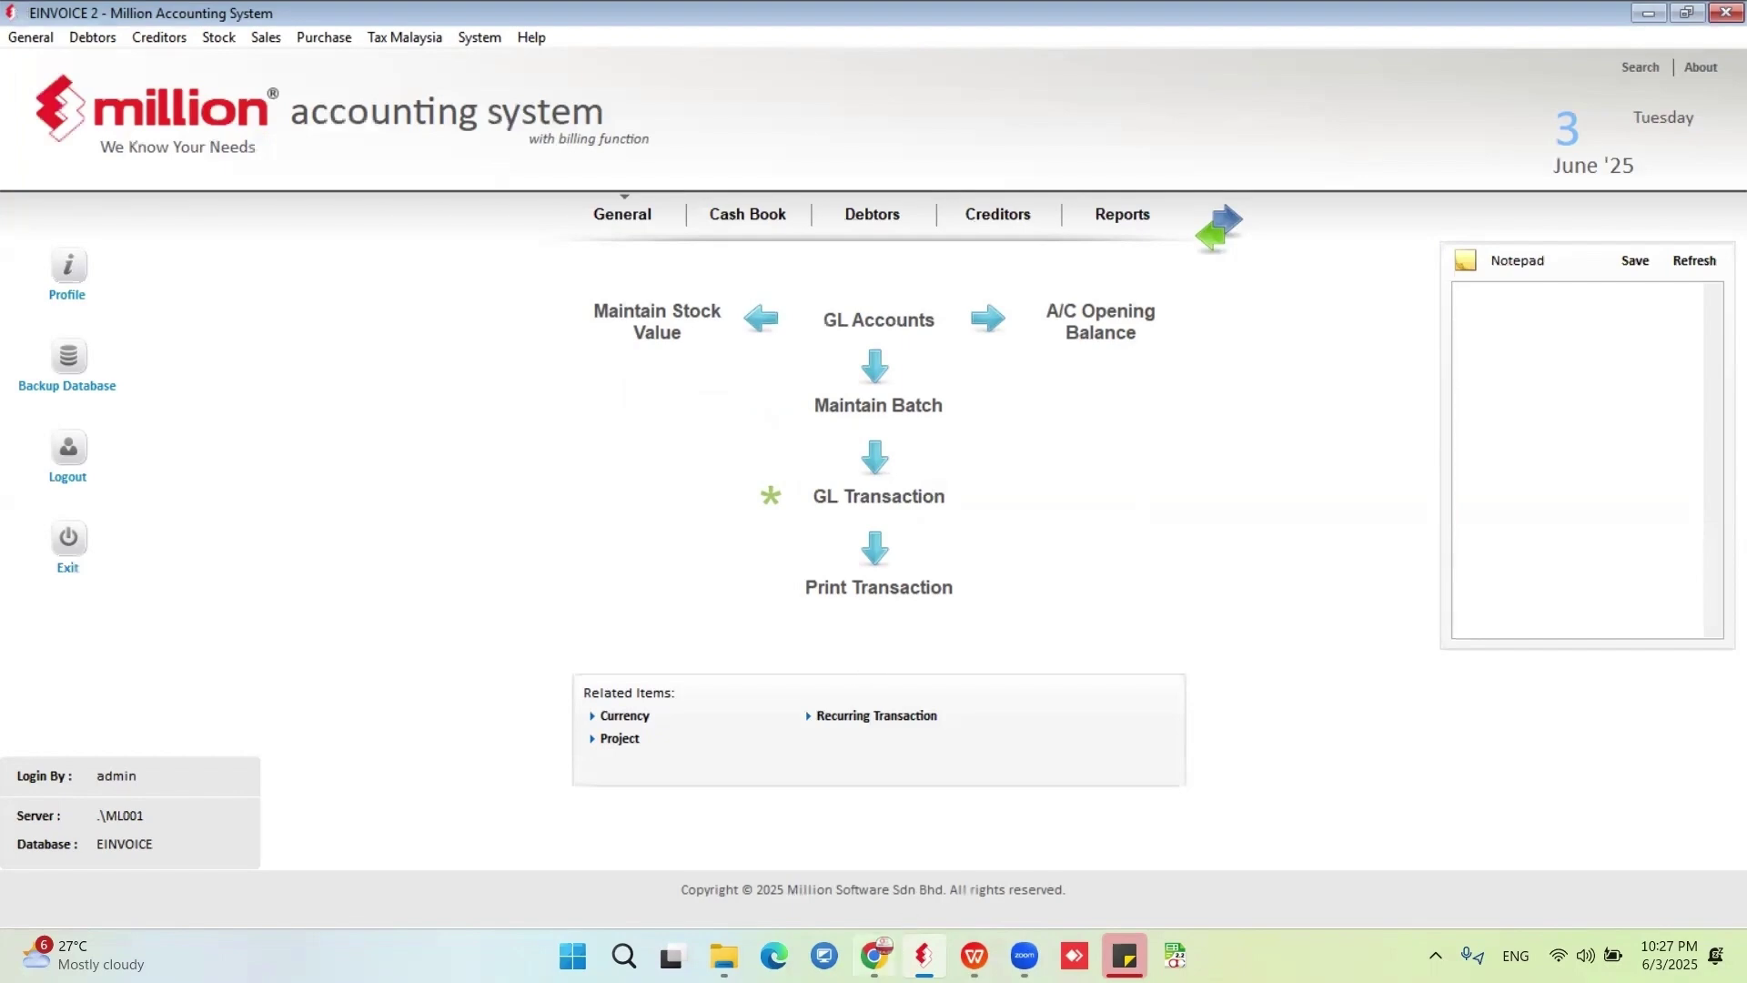
Switch to the browser and view the preprod MyTax testing site.
left_click(877, 956)
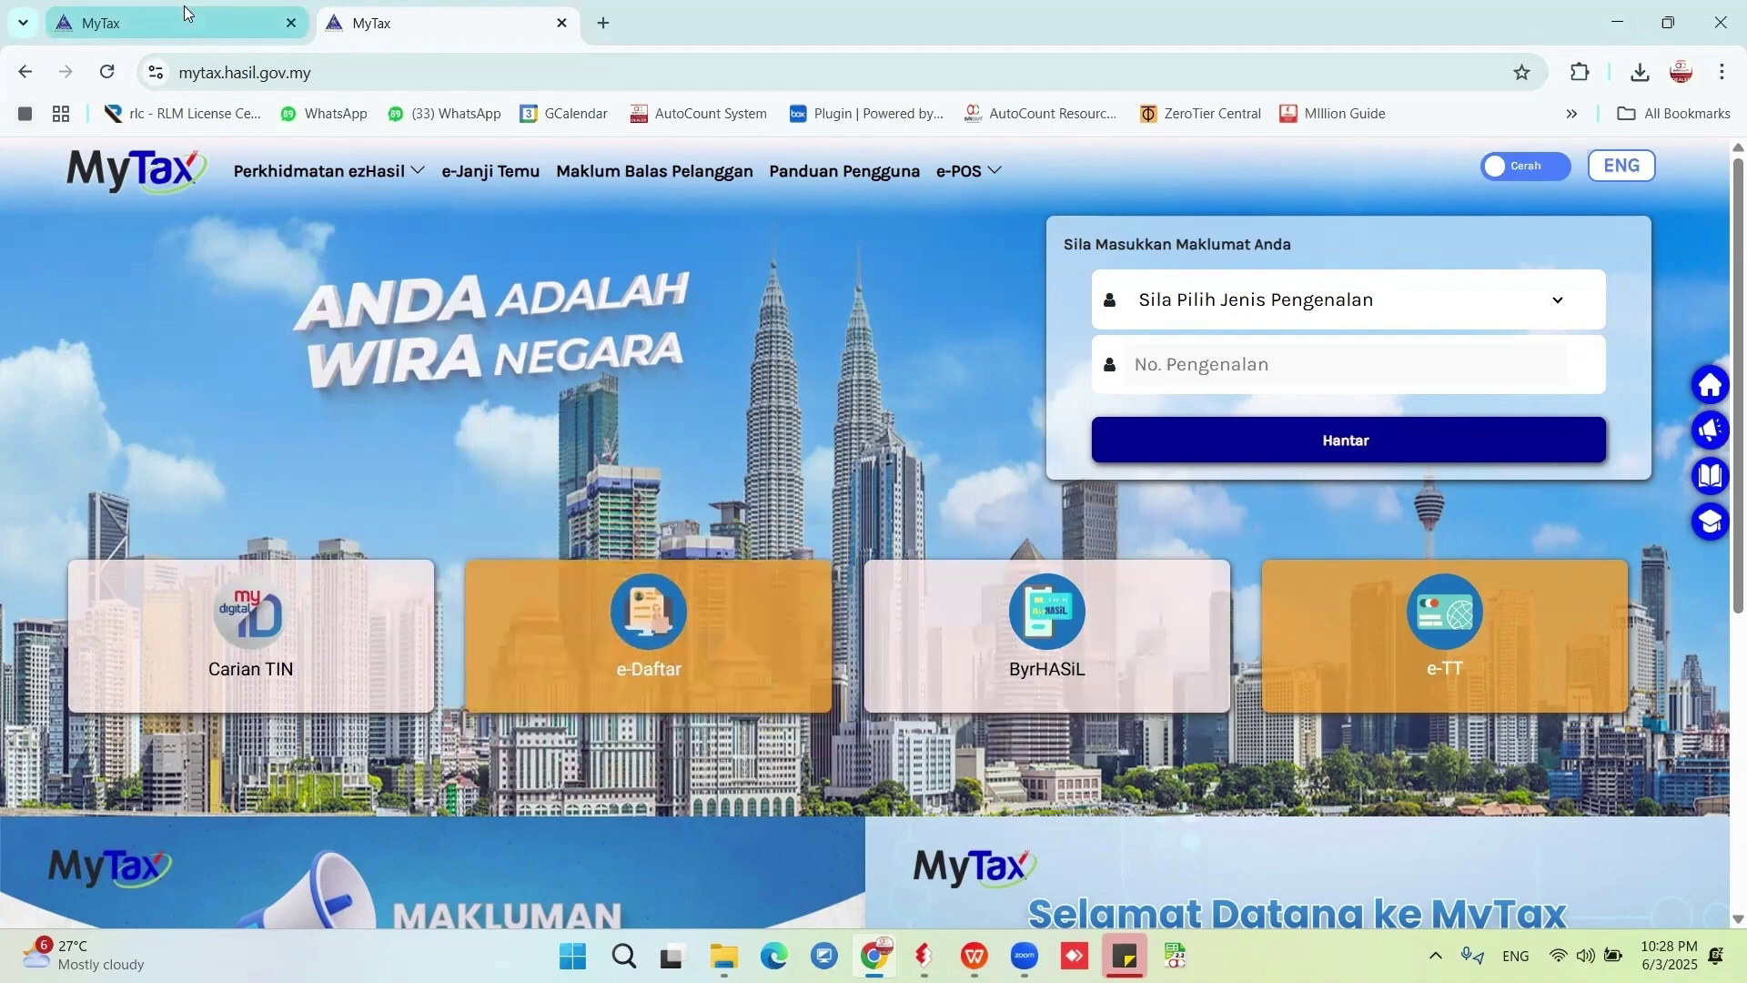
left_click(164, 23)
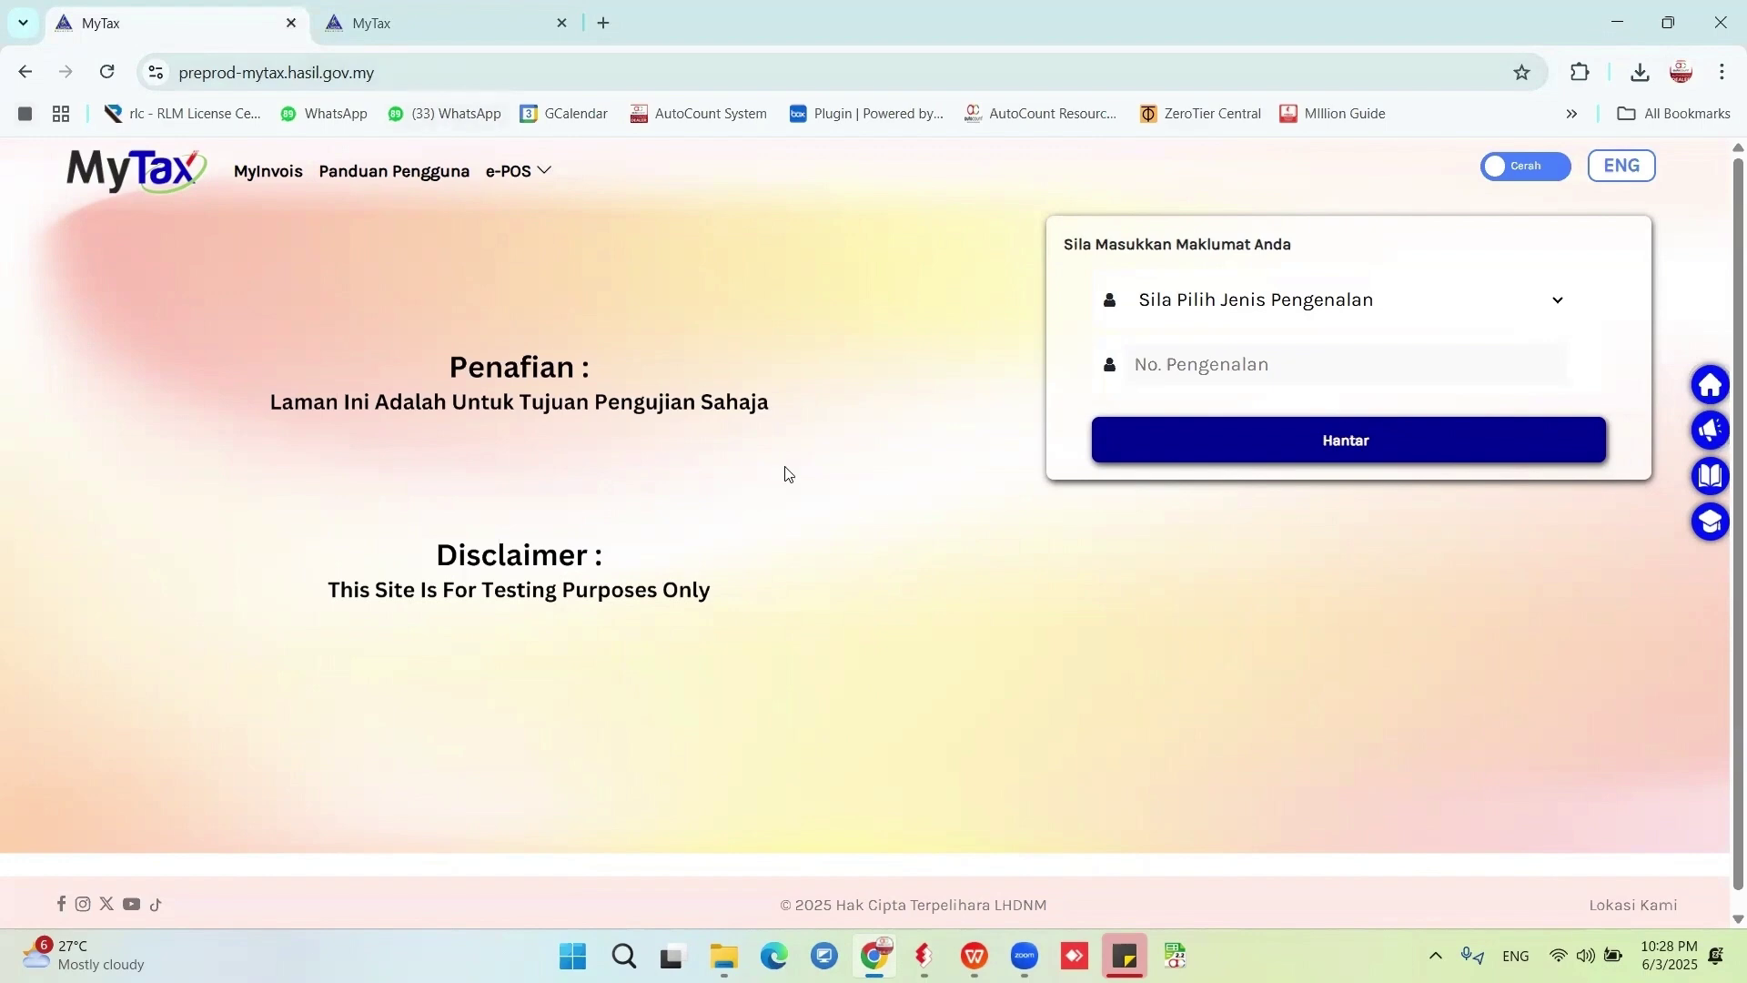
On live MyTax, submit the identification as No. Kad Pengenalan with the ID number.
left_click(372, 33)
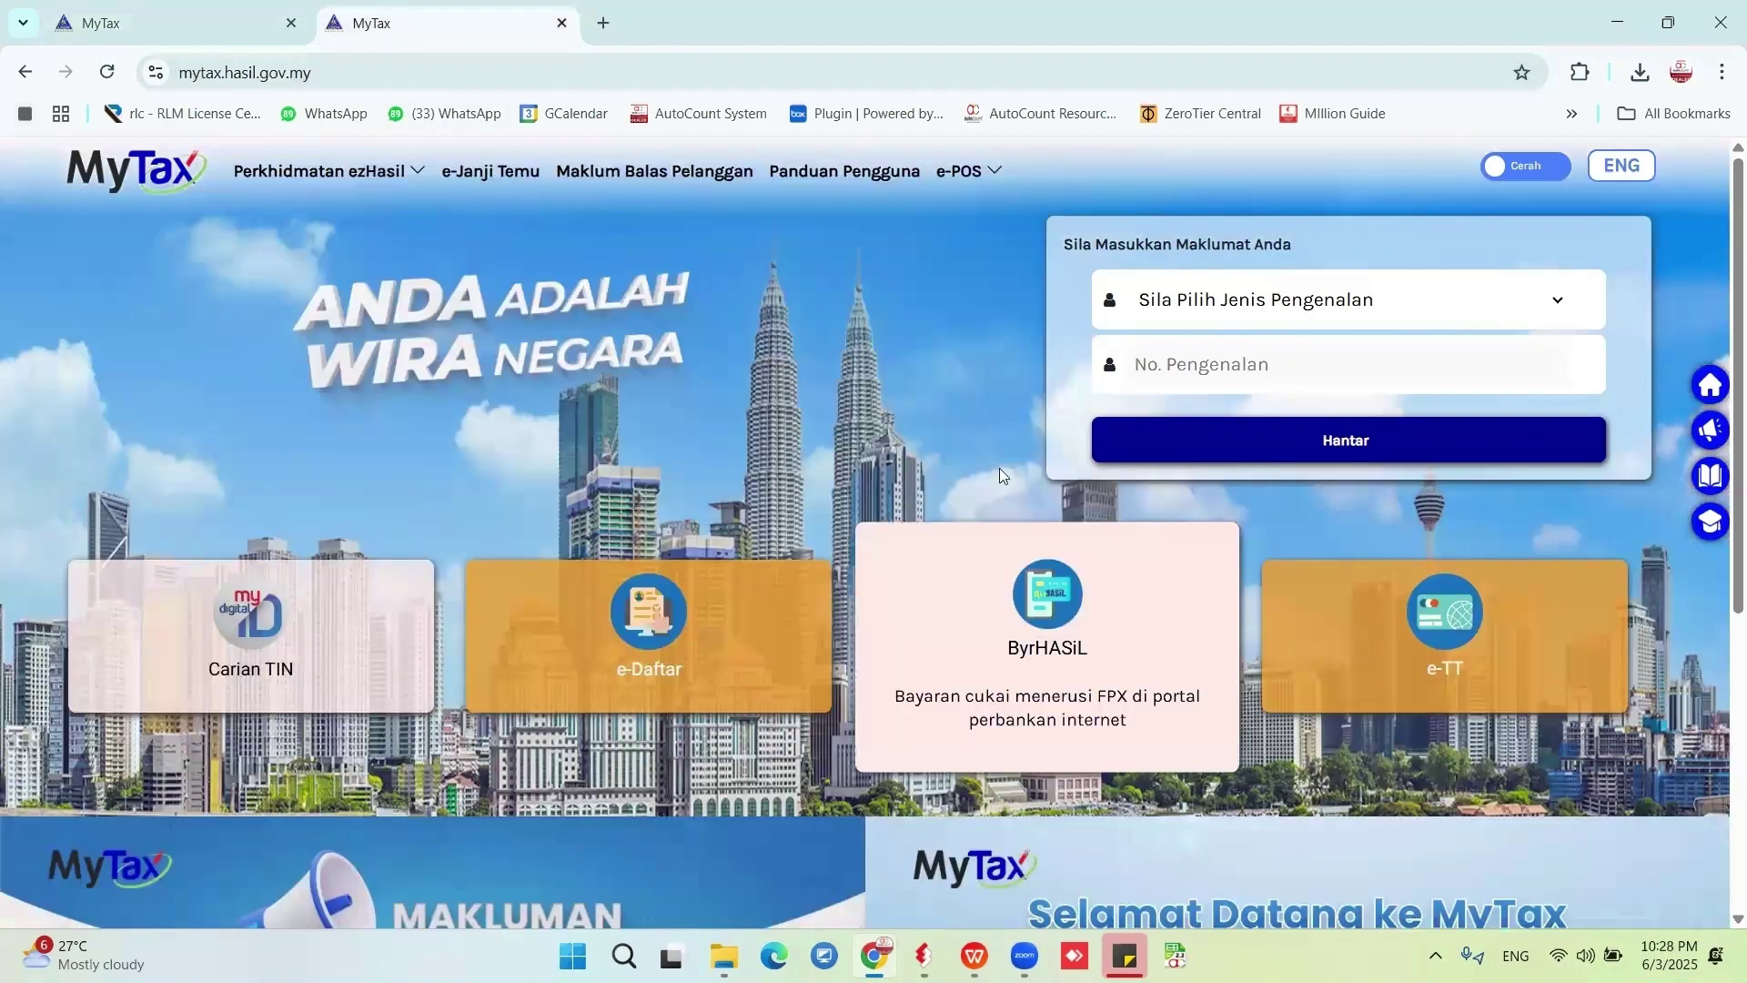
left_click(1182, 301)
left_click(1208, 366)
left_click(1345, 365)
type("98")
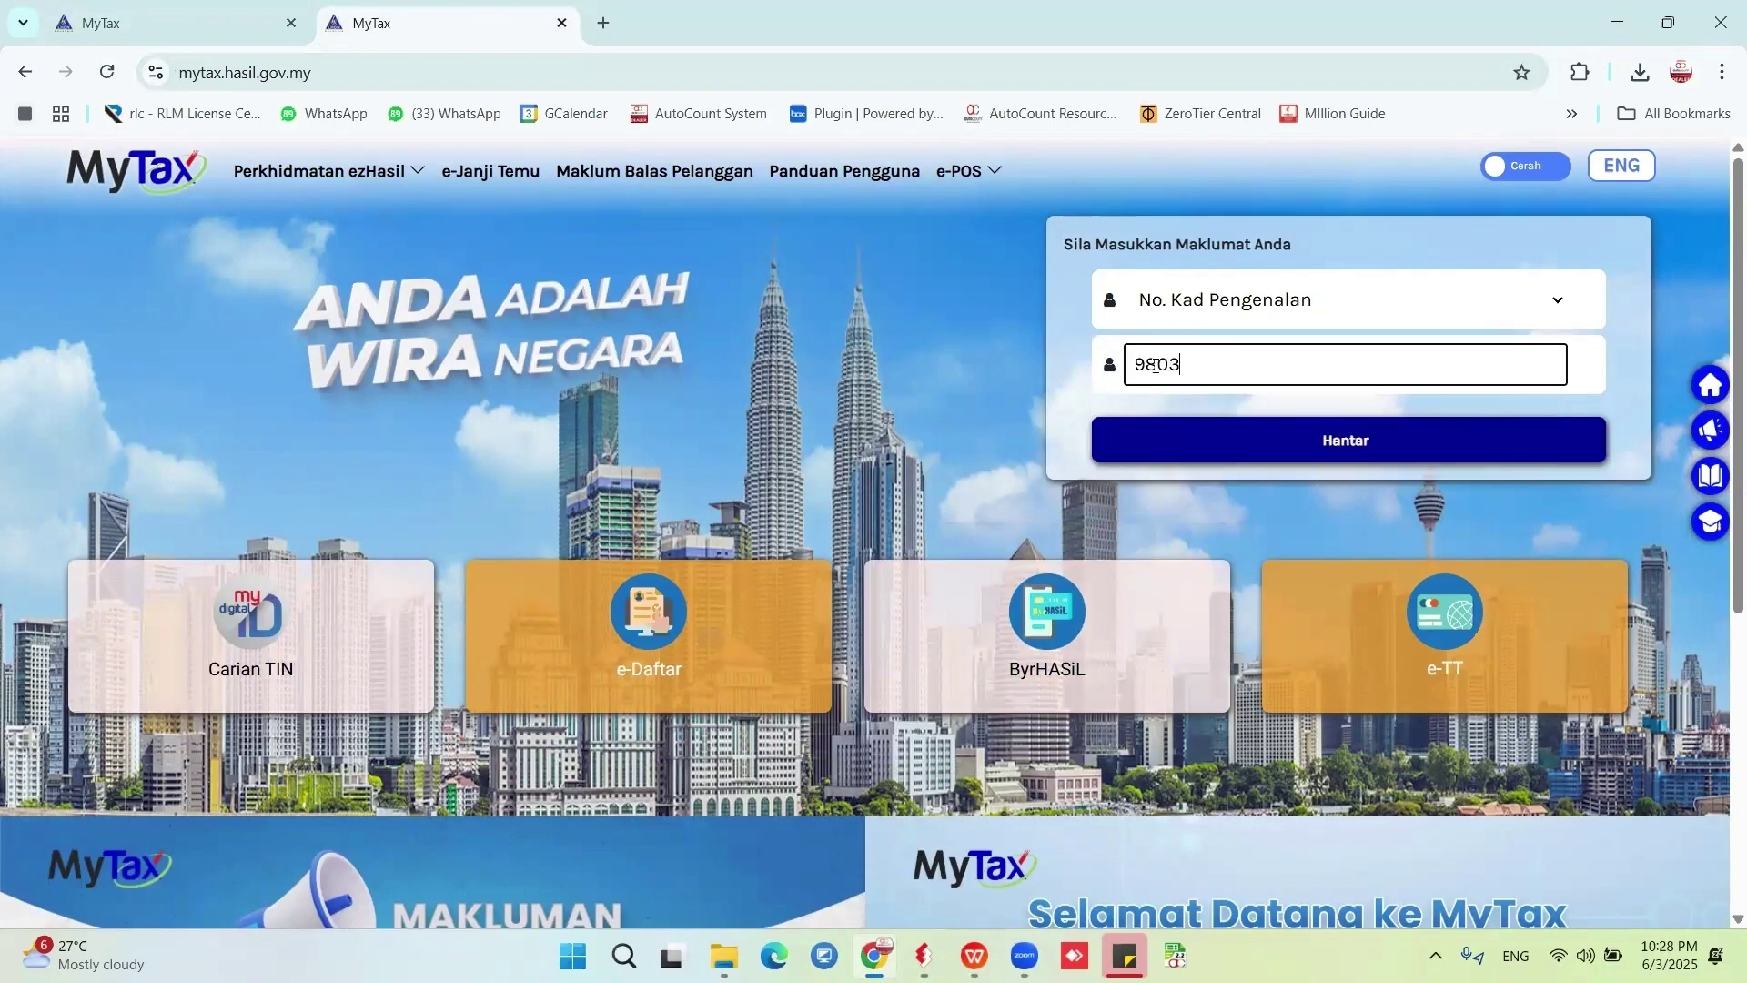
left_click(1291, 438)
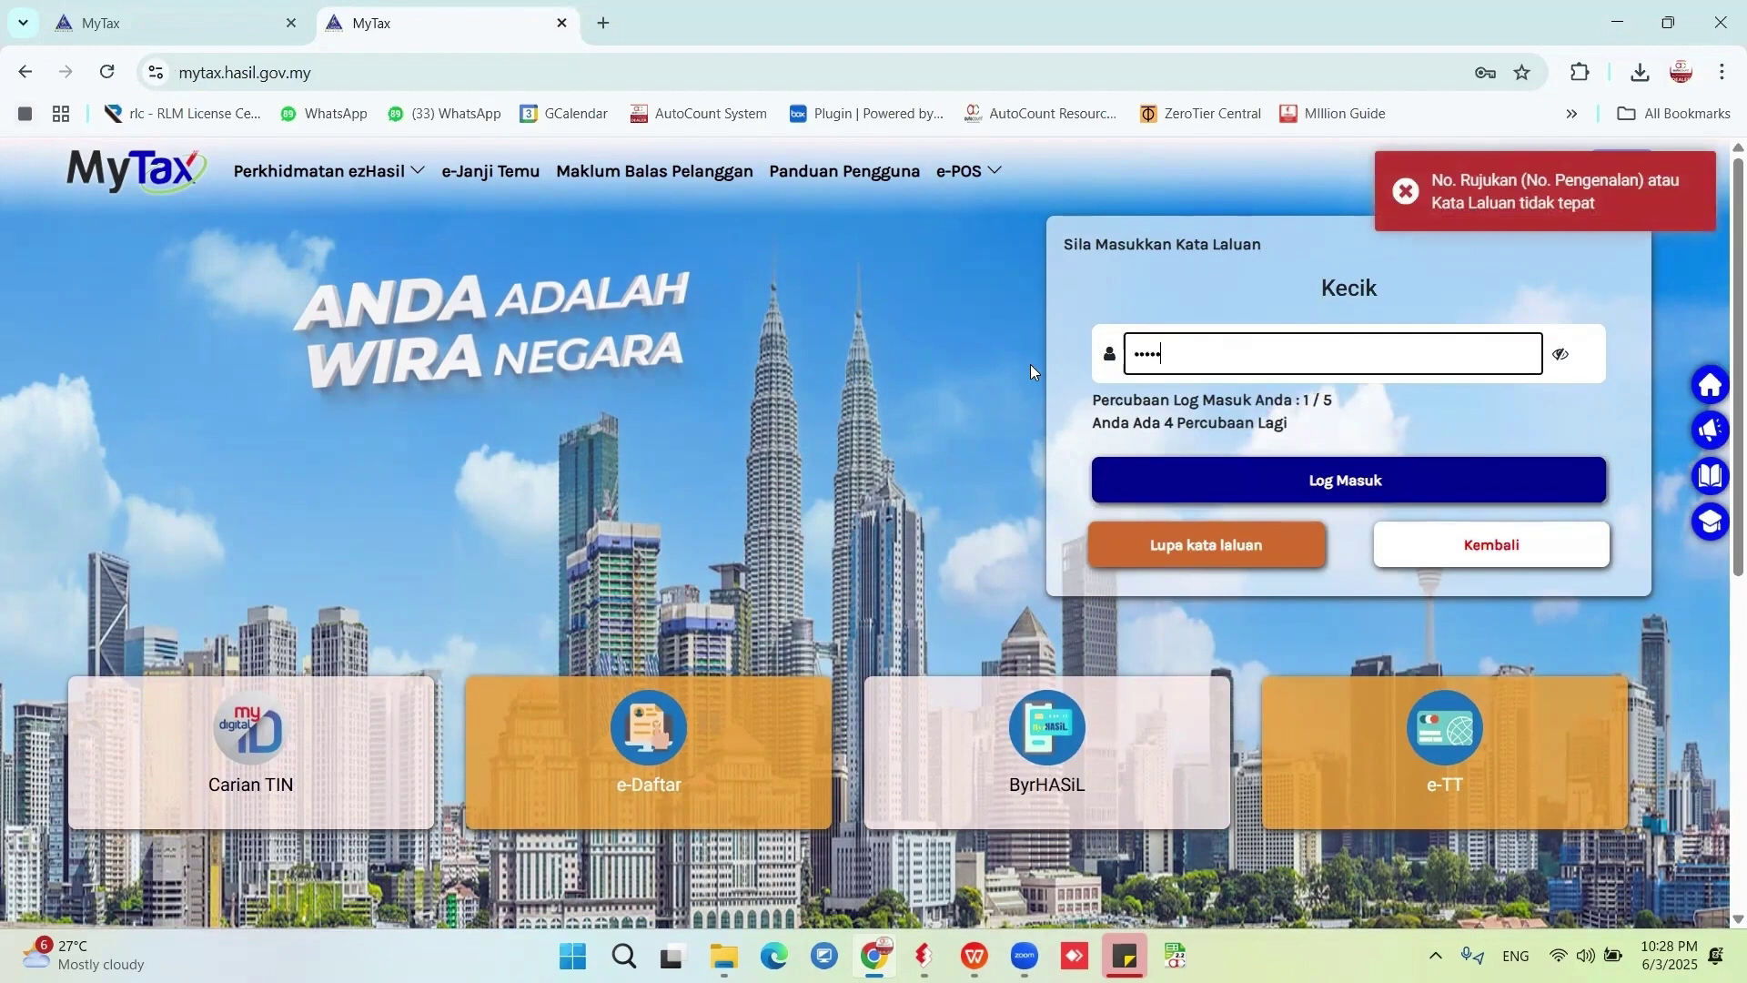
type("***")
Log in with the password, decline the password update, and open MyInvois Portal.
left_click(1239, 477)
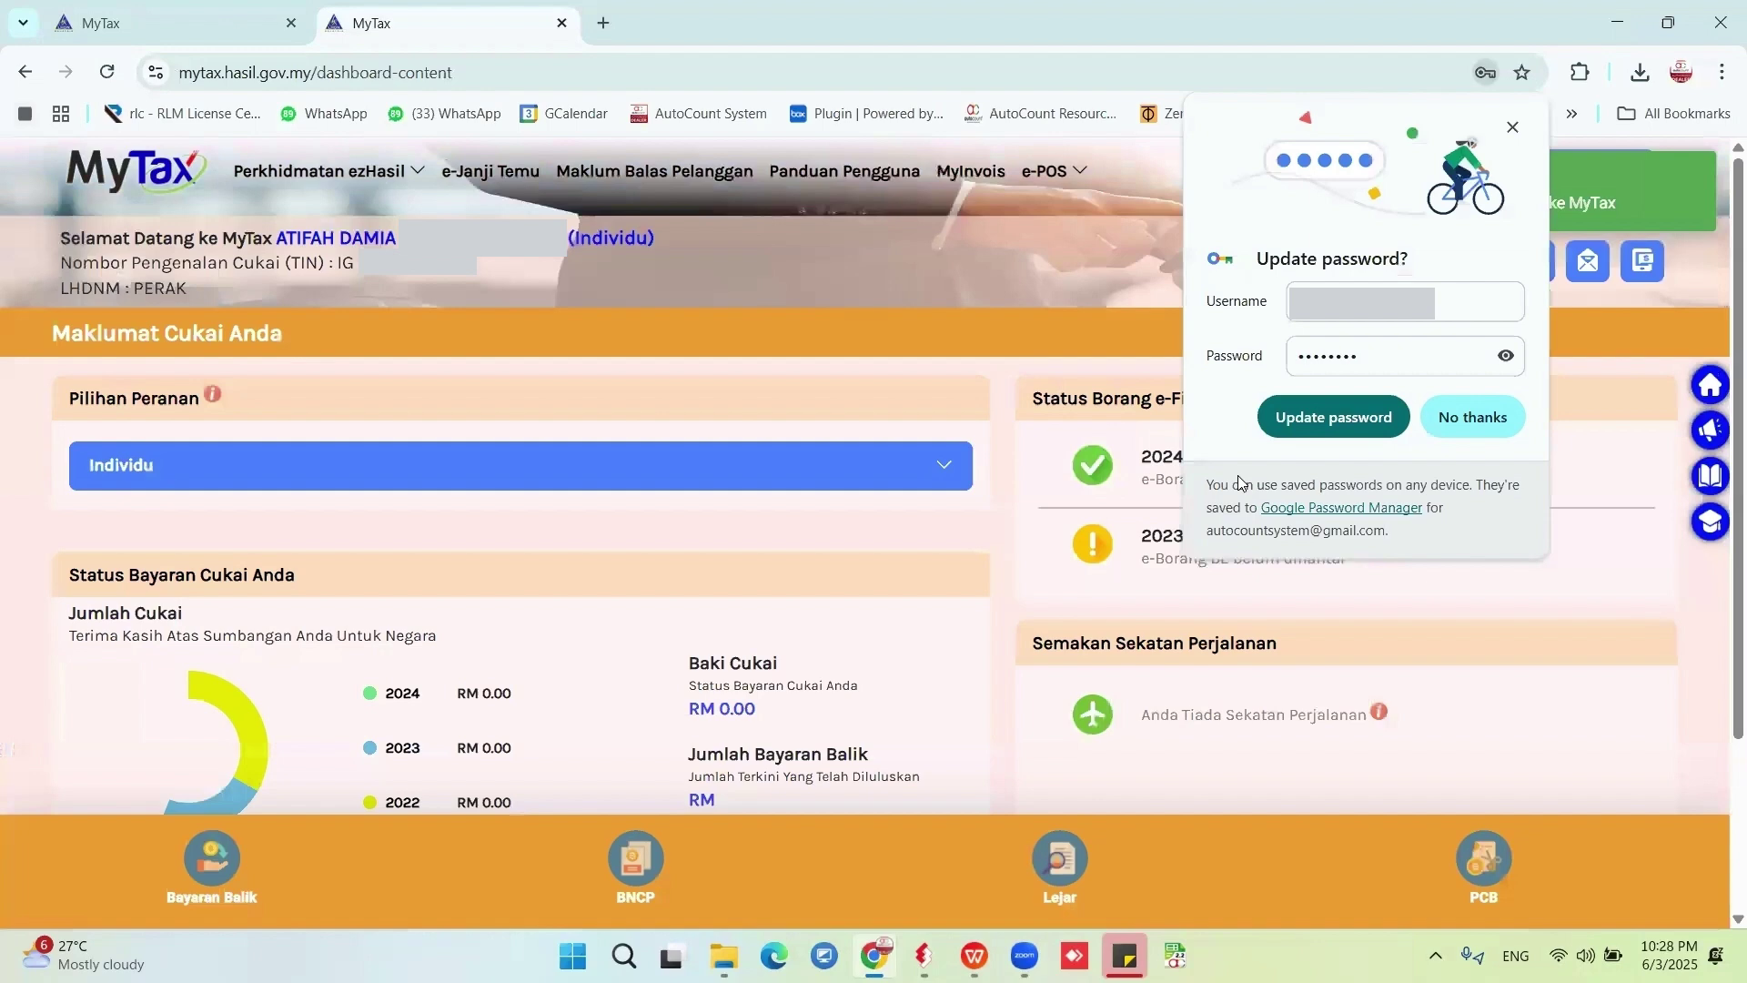
left_click(1469, 418)
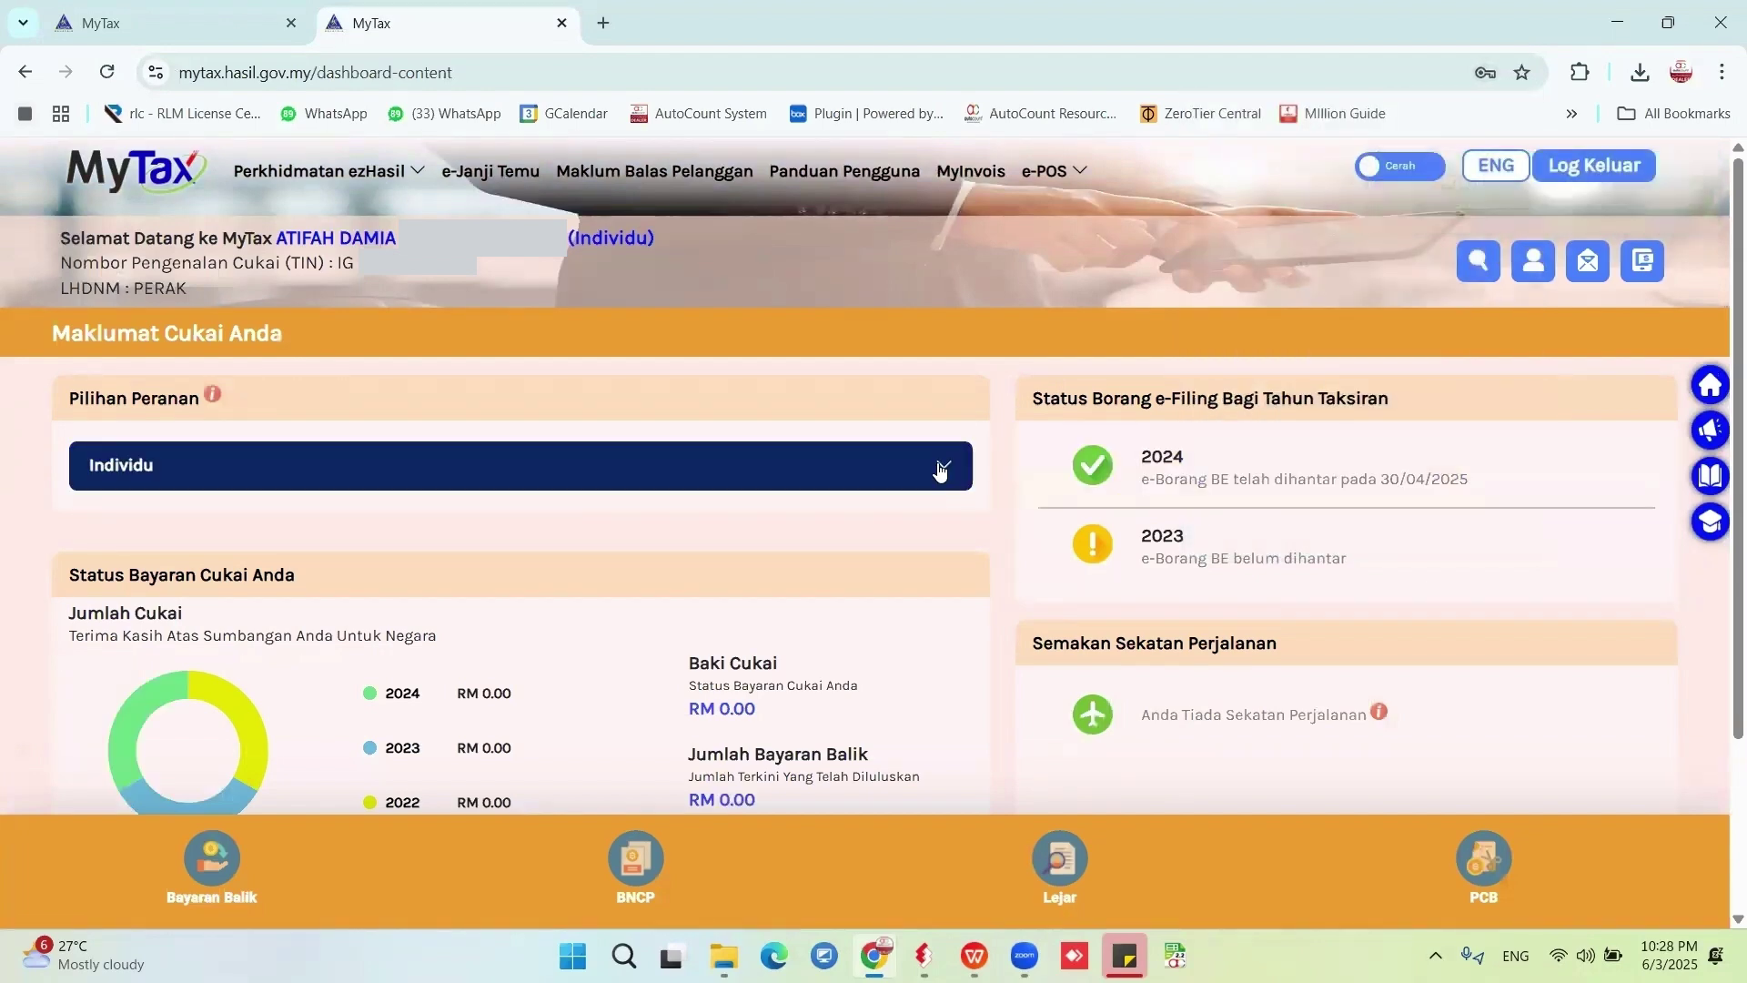
left_click(971, 171)
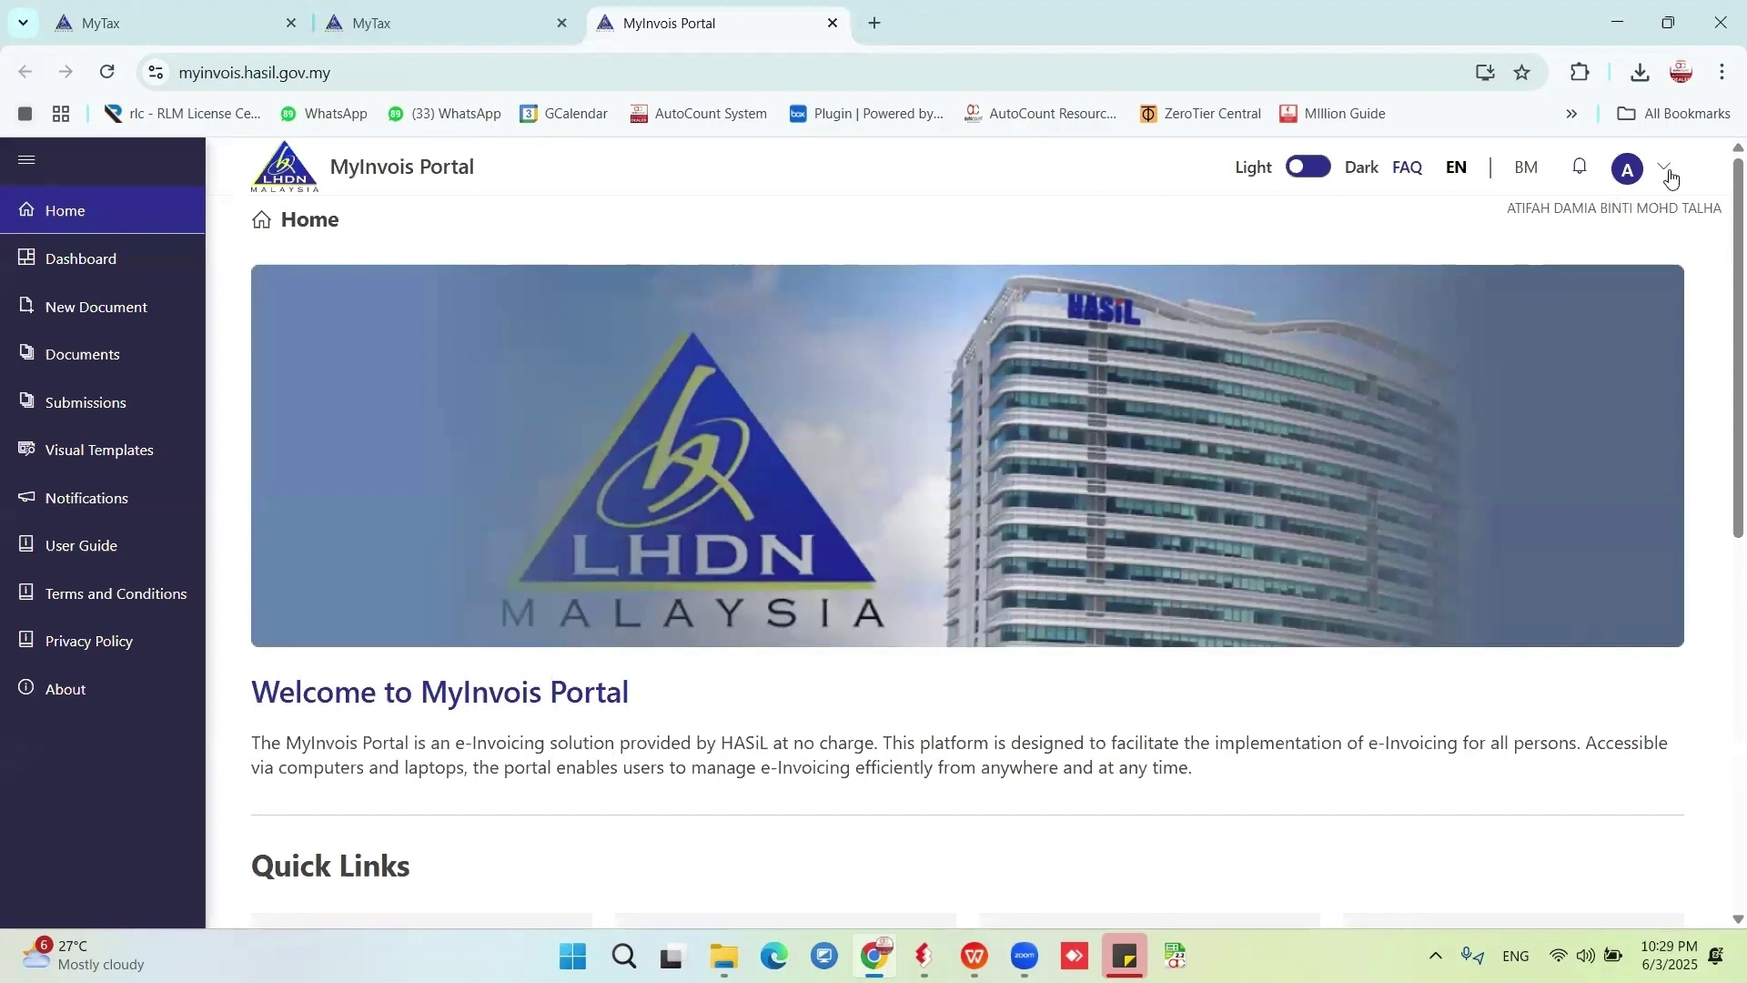
Use Switch Taxpayer on the account menu to make the individual taxpayer active.
left_click(1671, 175)
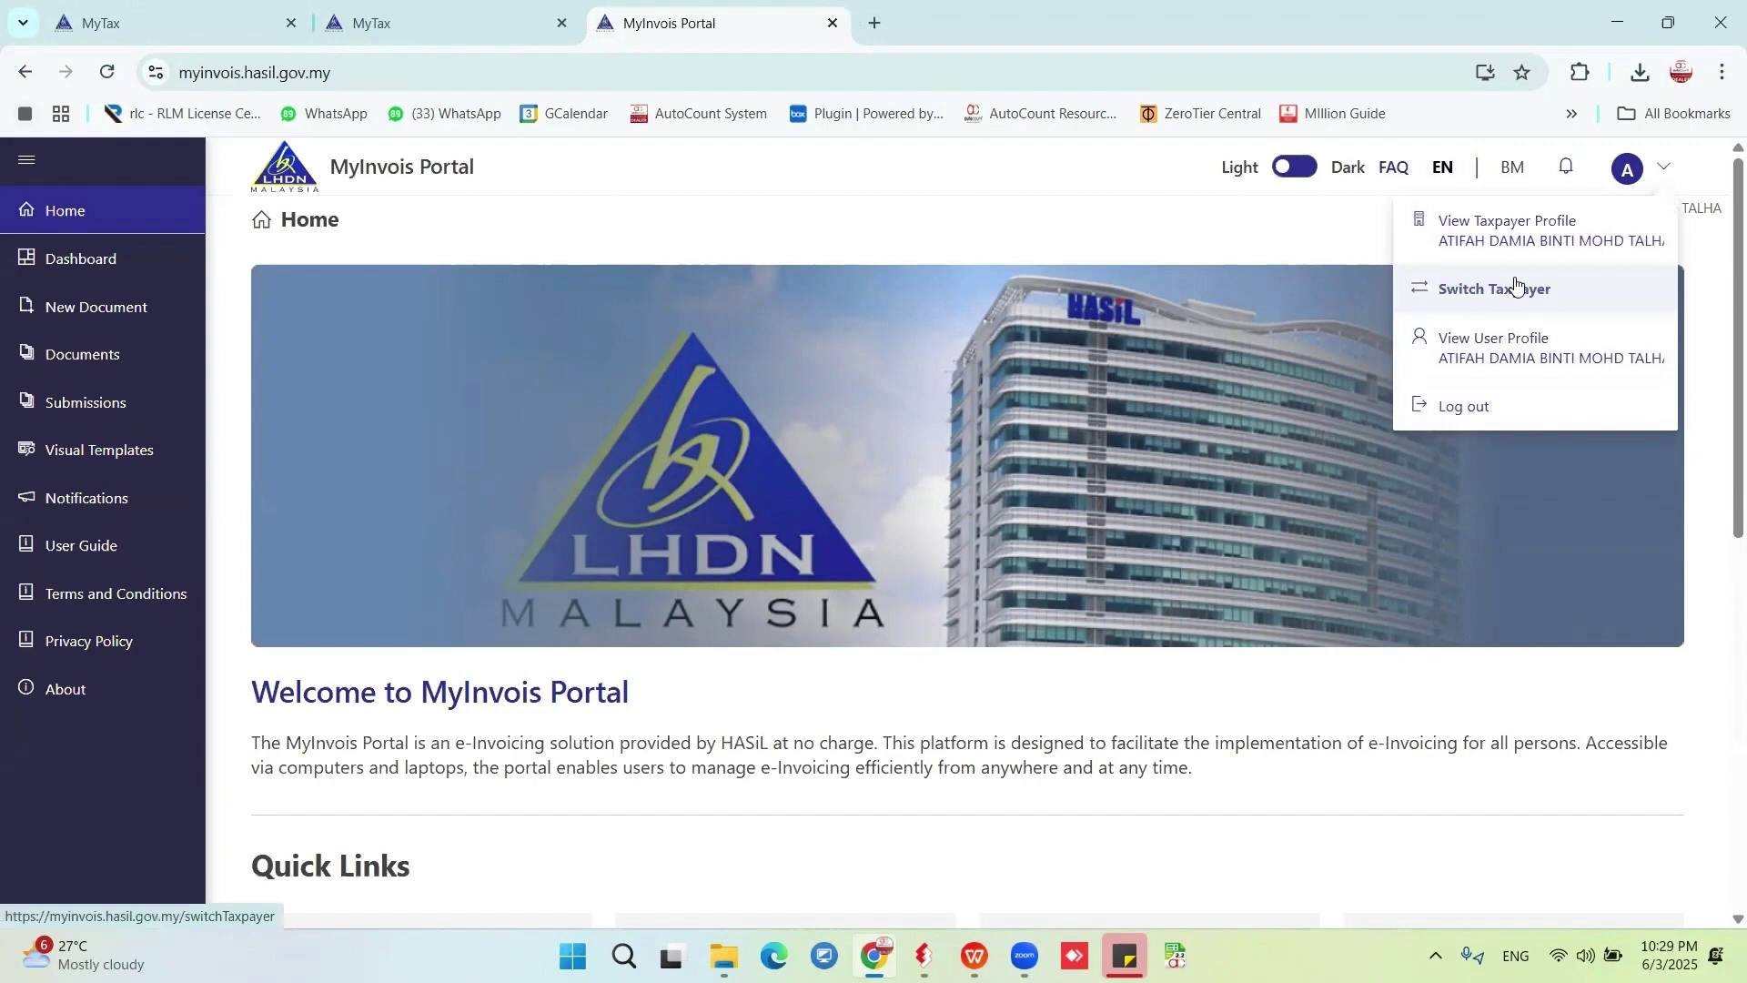
left_click(1477, 290)
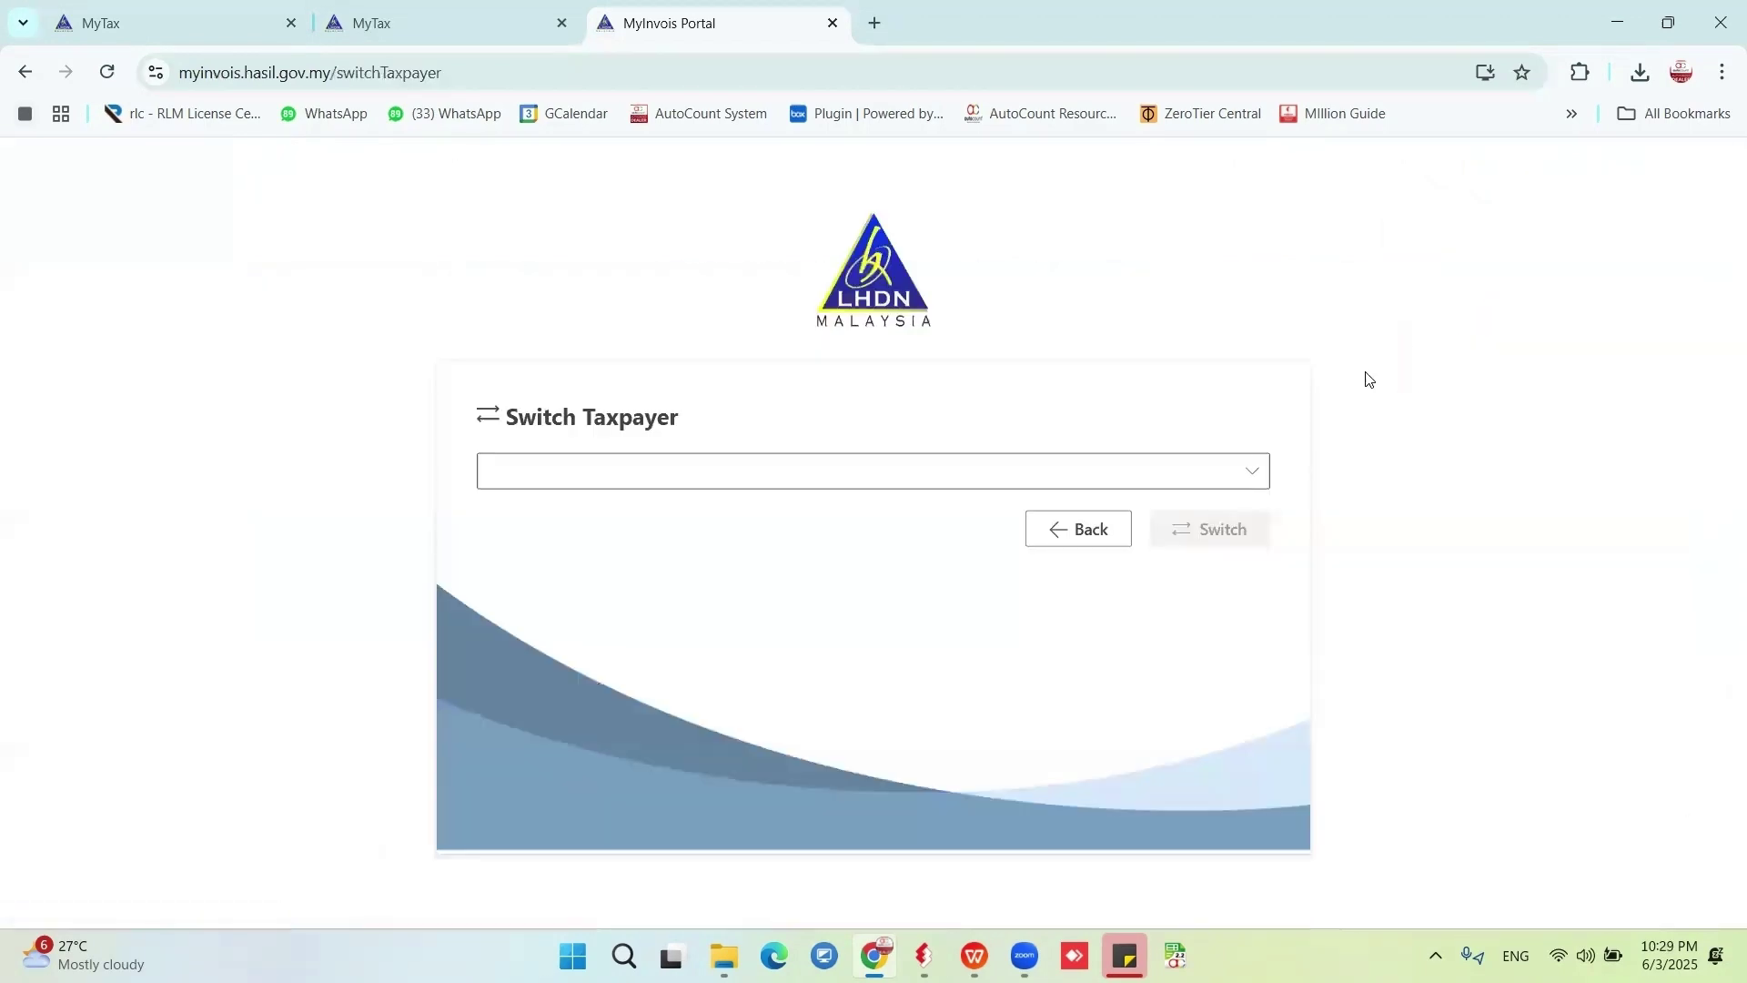
left_click(1255, 473)
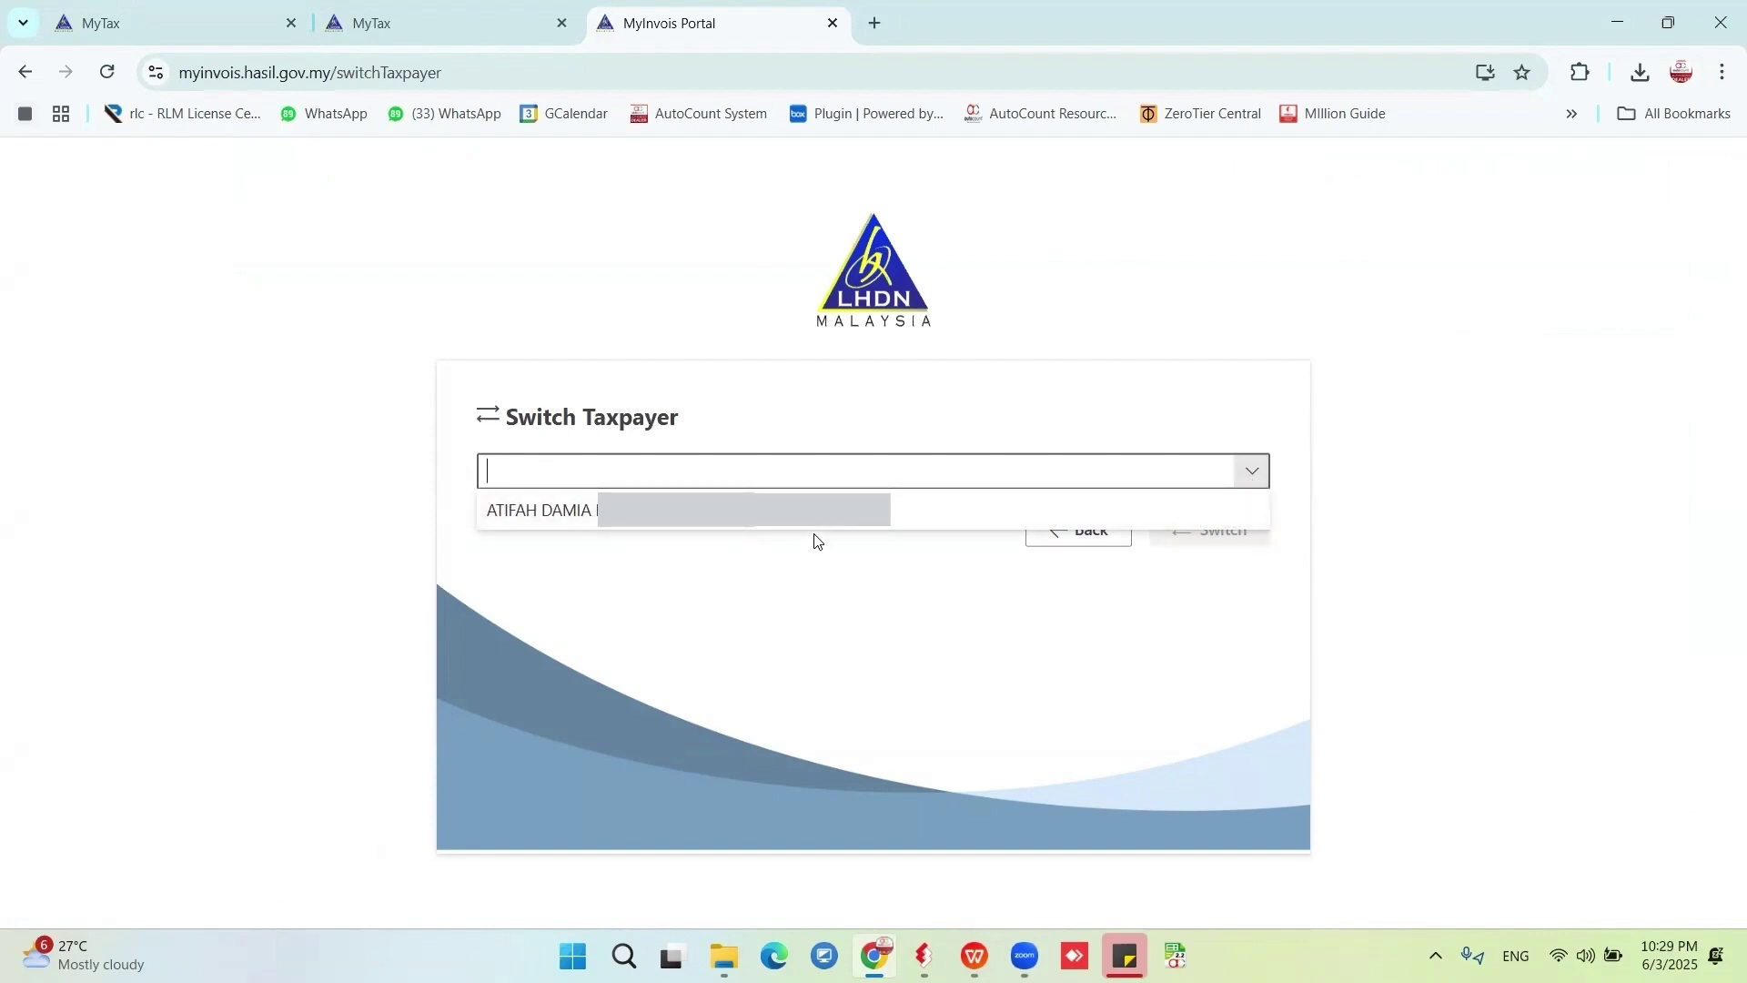
left_click(682, 511)
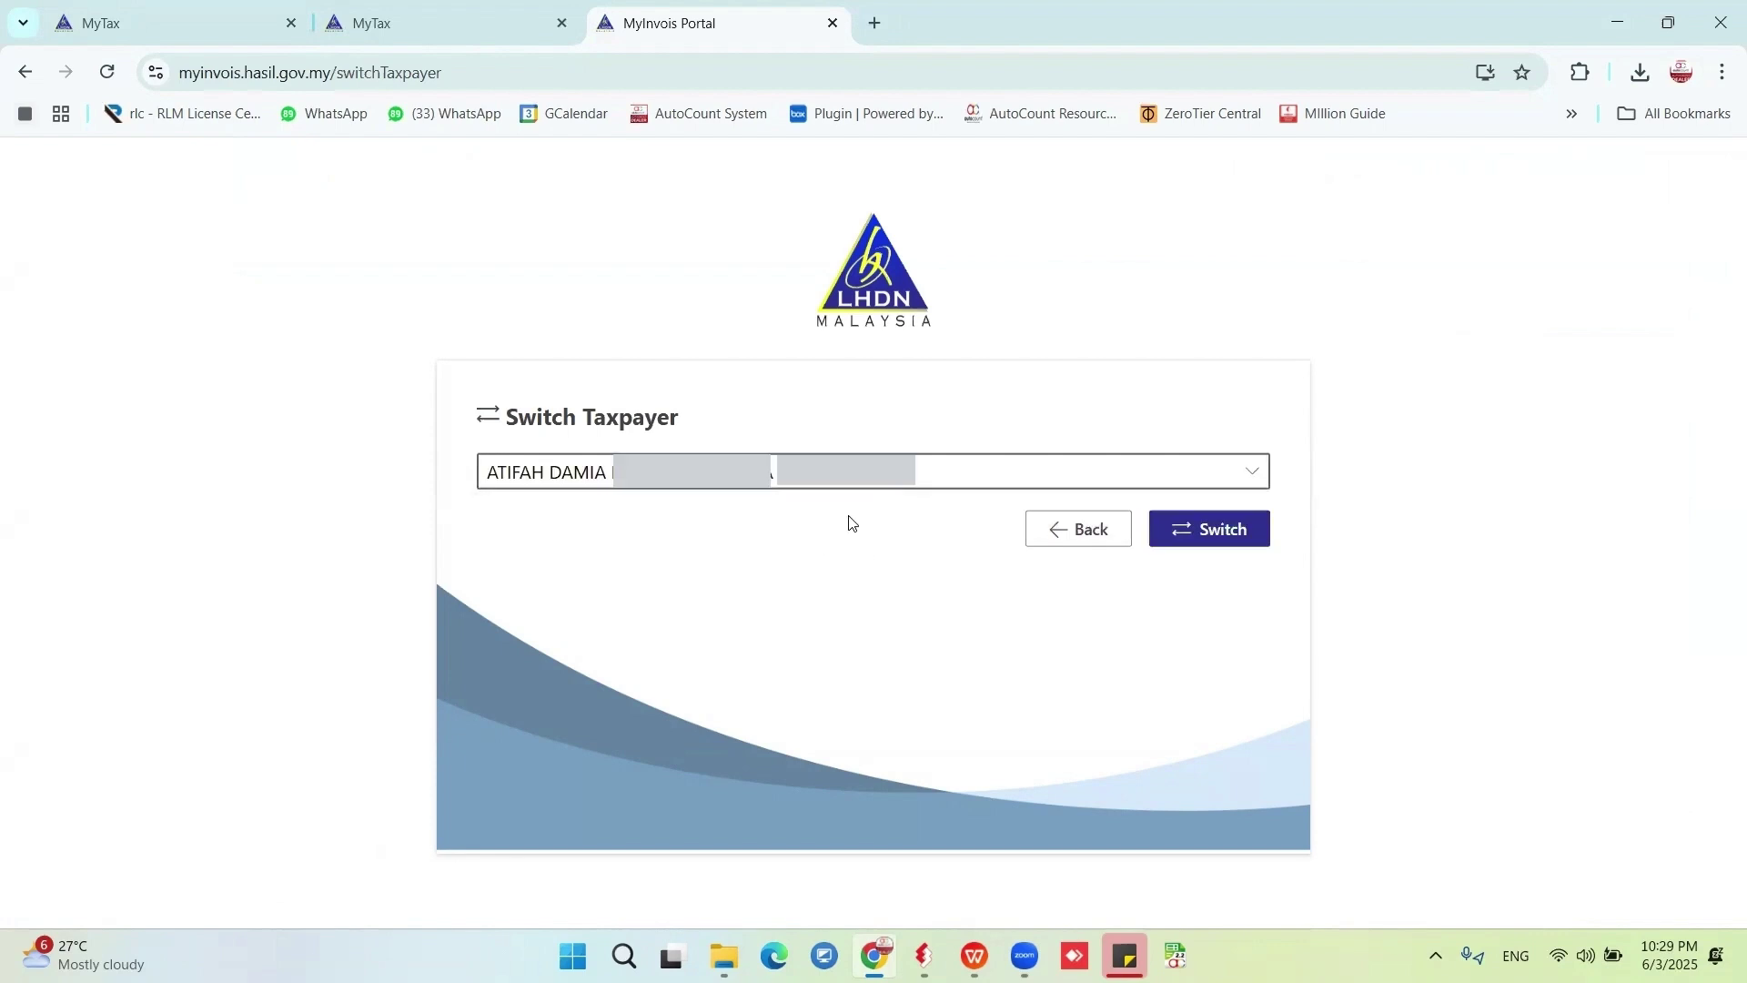
left_click(1209, 530)
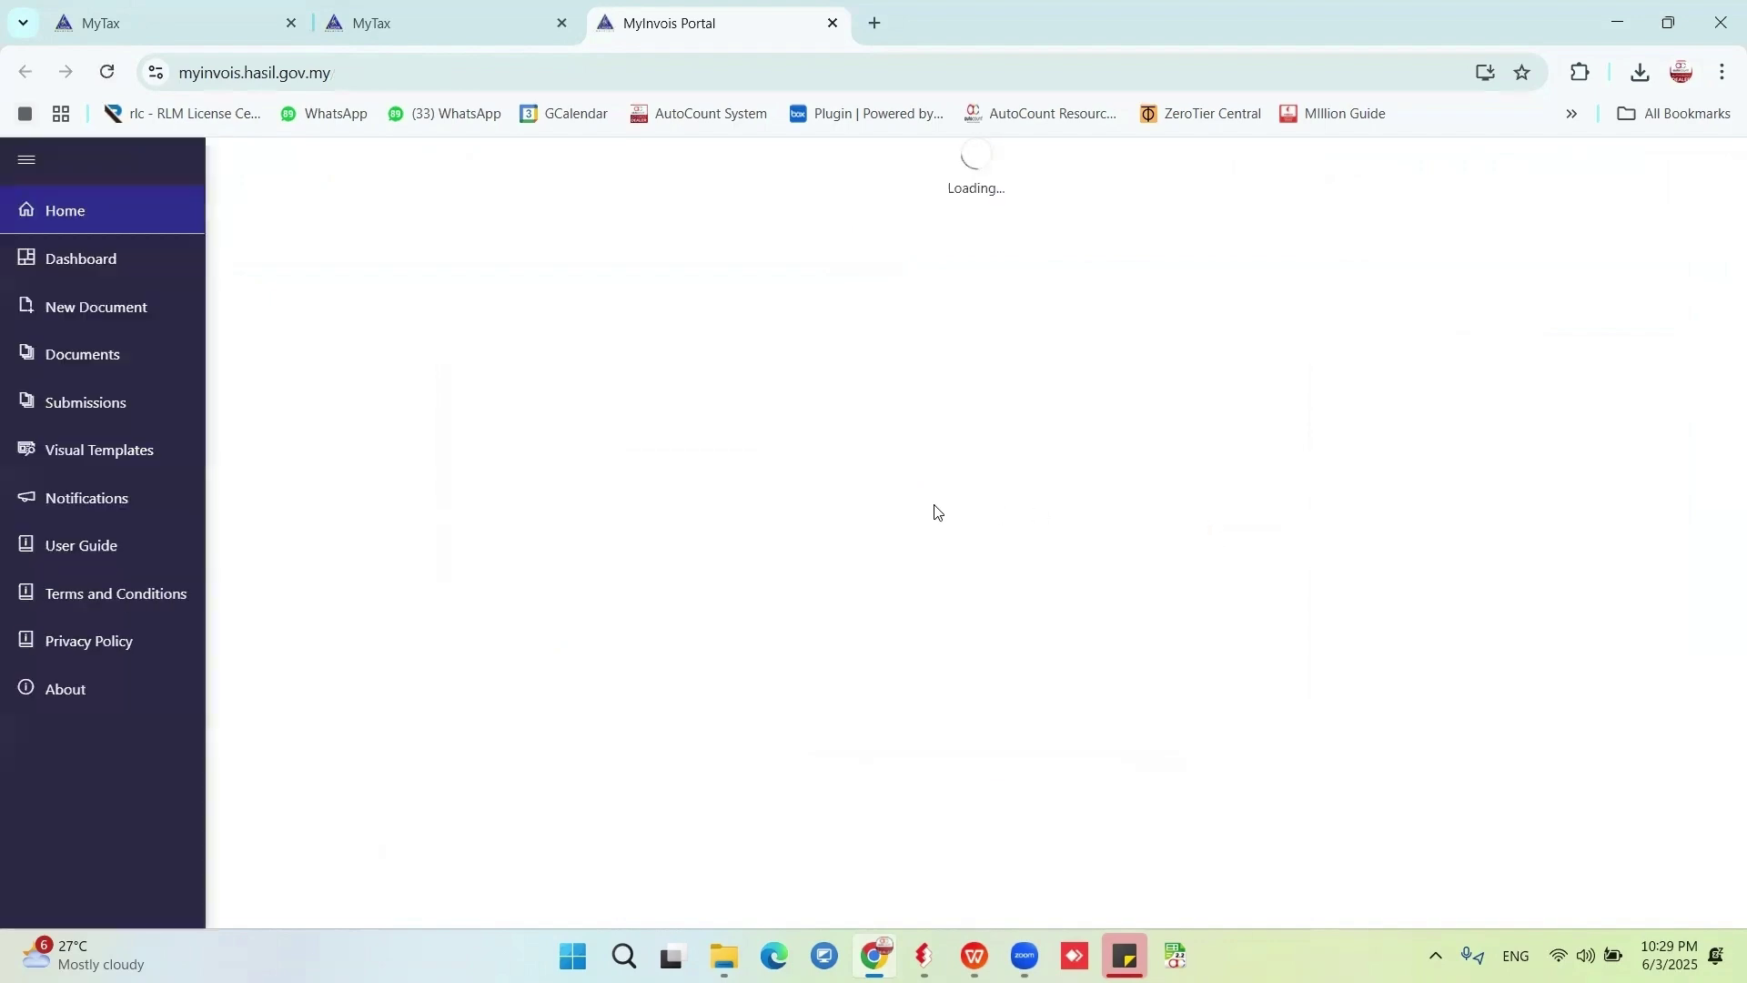
scroll(1244, 480, "down", 5)
scroll(1267, 477, "up", 3)
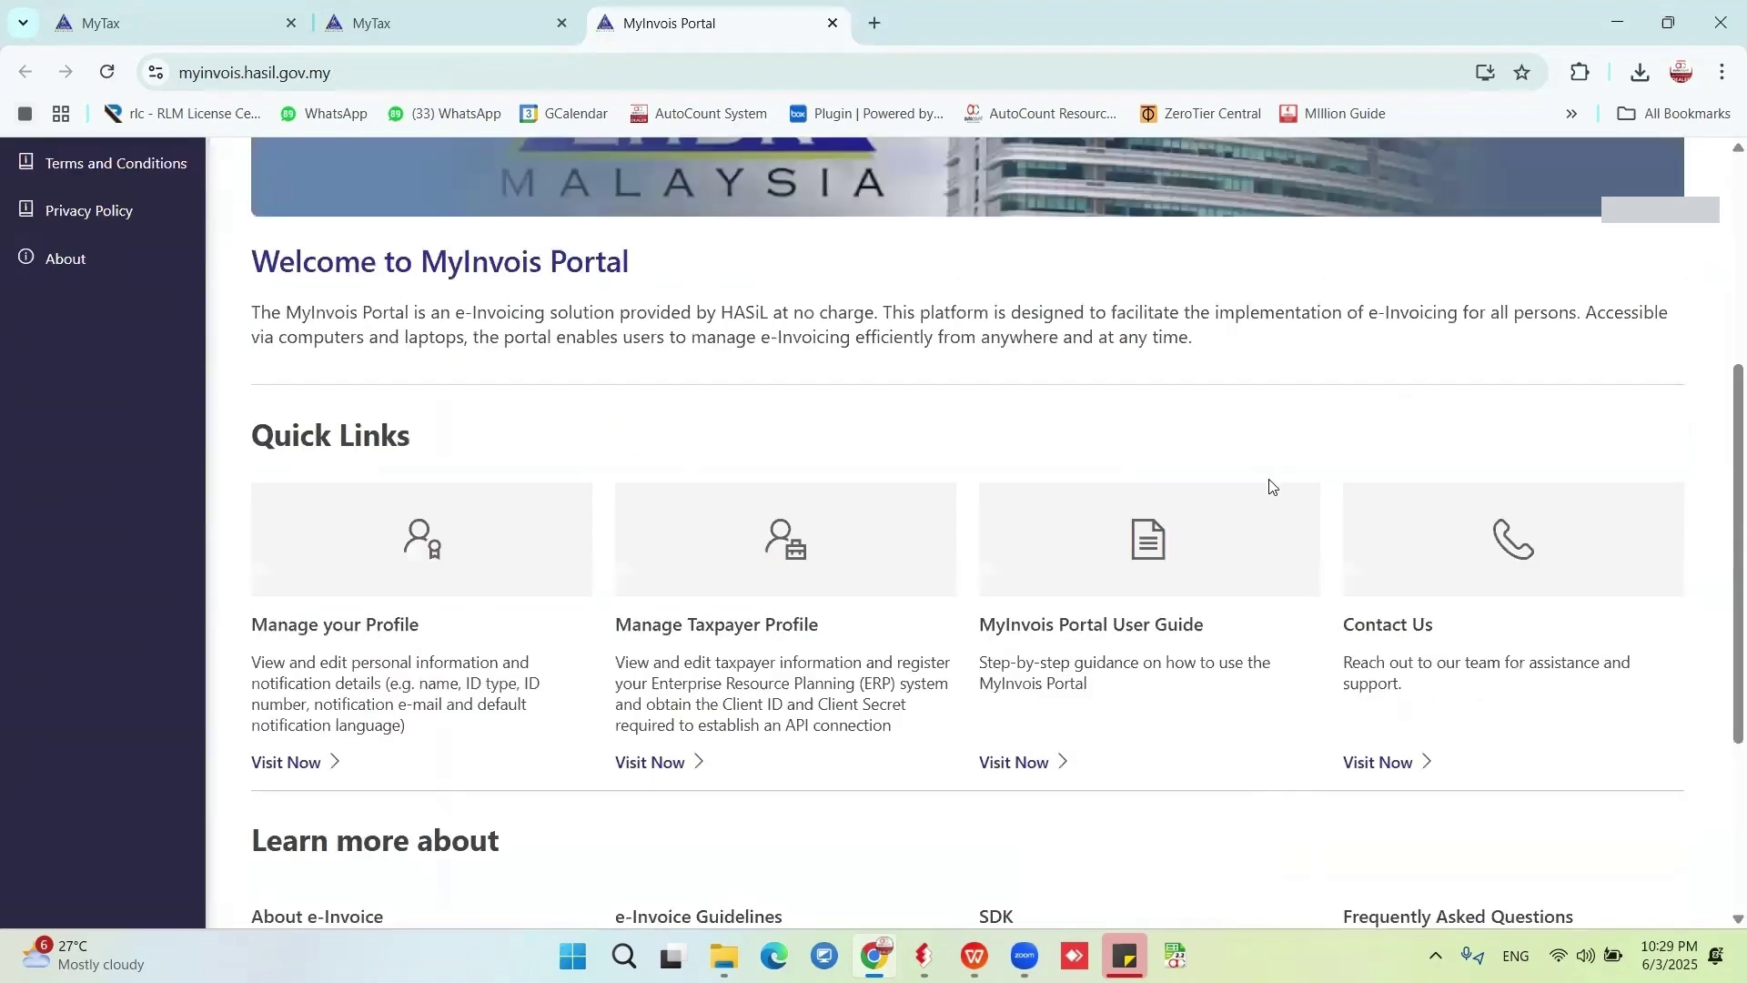
scroll(1267, 477, "up", 3)
scroll(1266, 476, "down", 4)
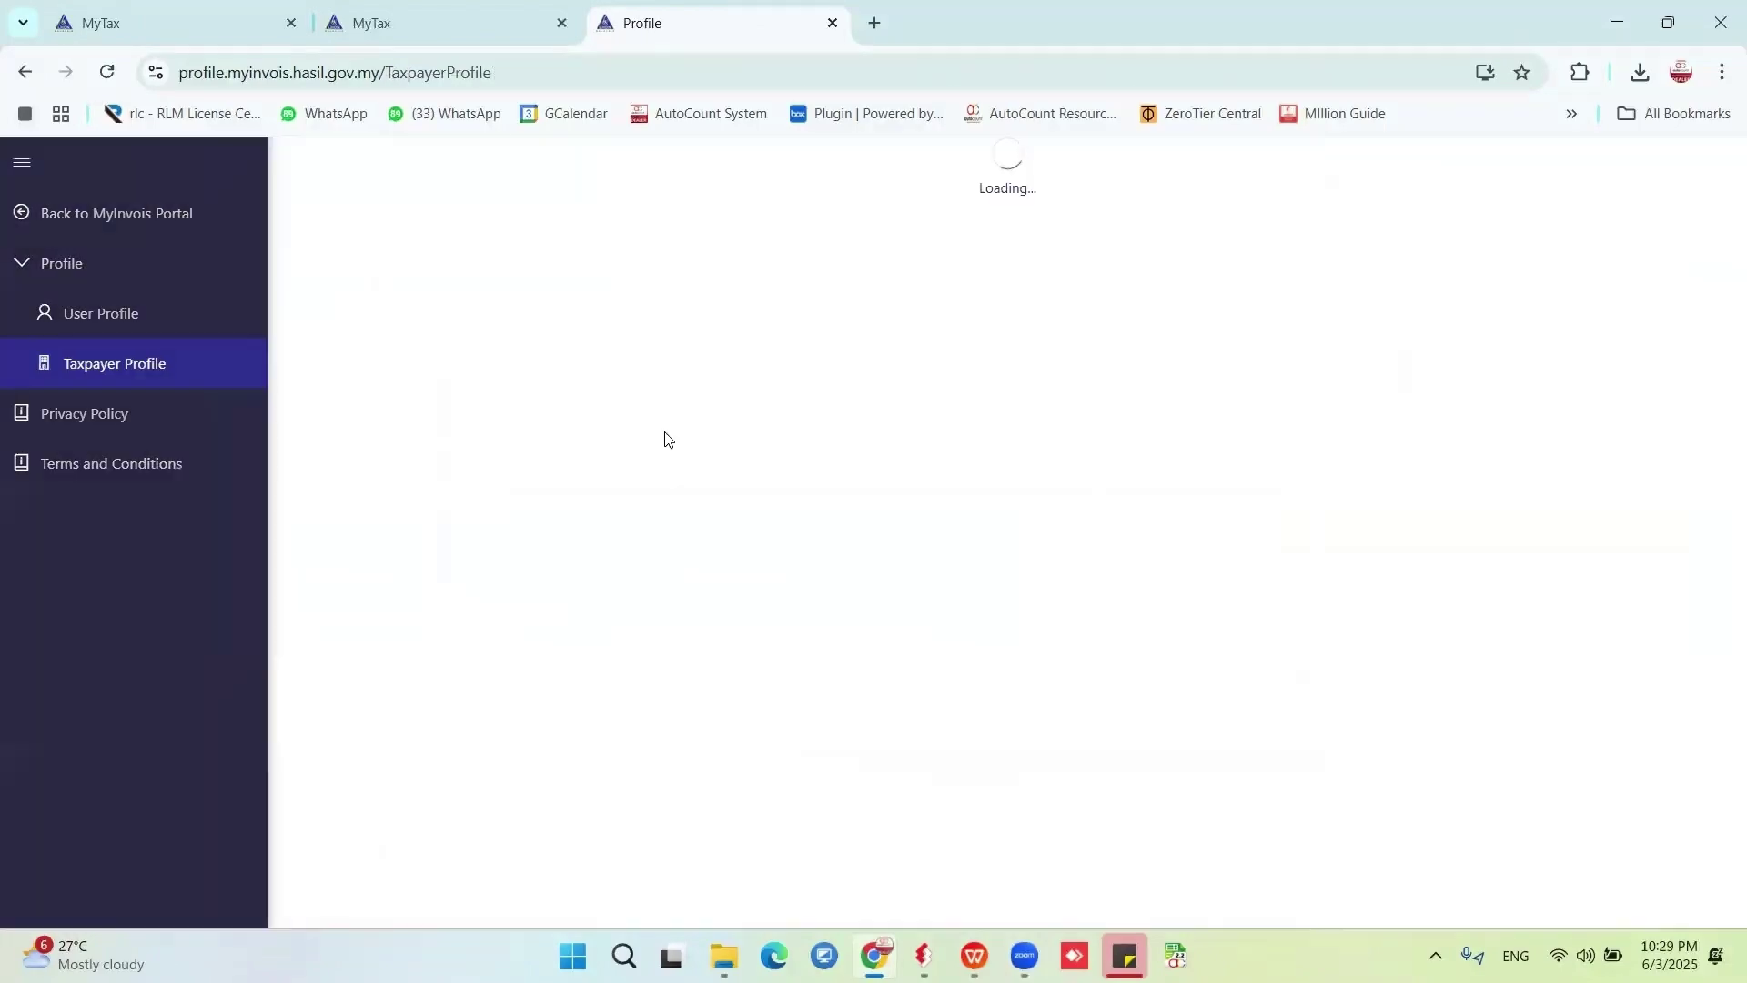
scroll(917, 434, "down", 5)
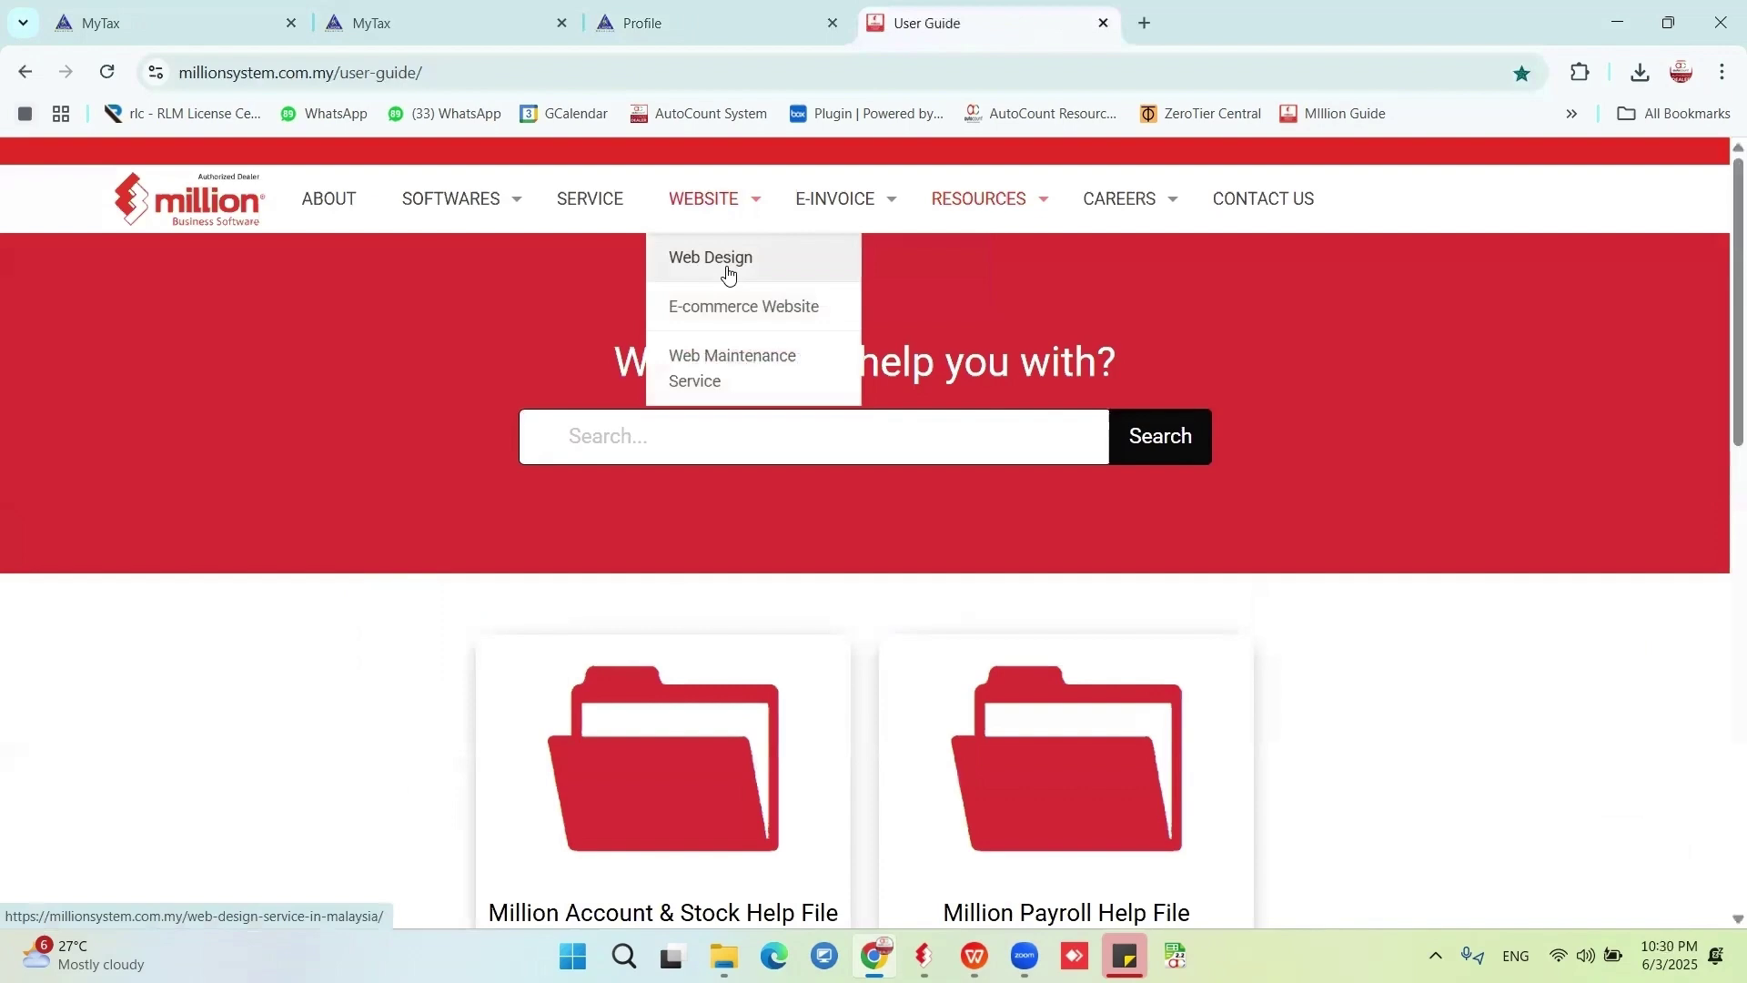
On Million E-Invoicing Tutorials, view the live ADD INTERMEDIATE TIN, BRN and Name details.
left_click(840, 264)
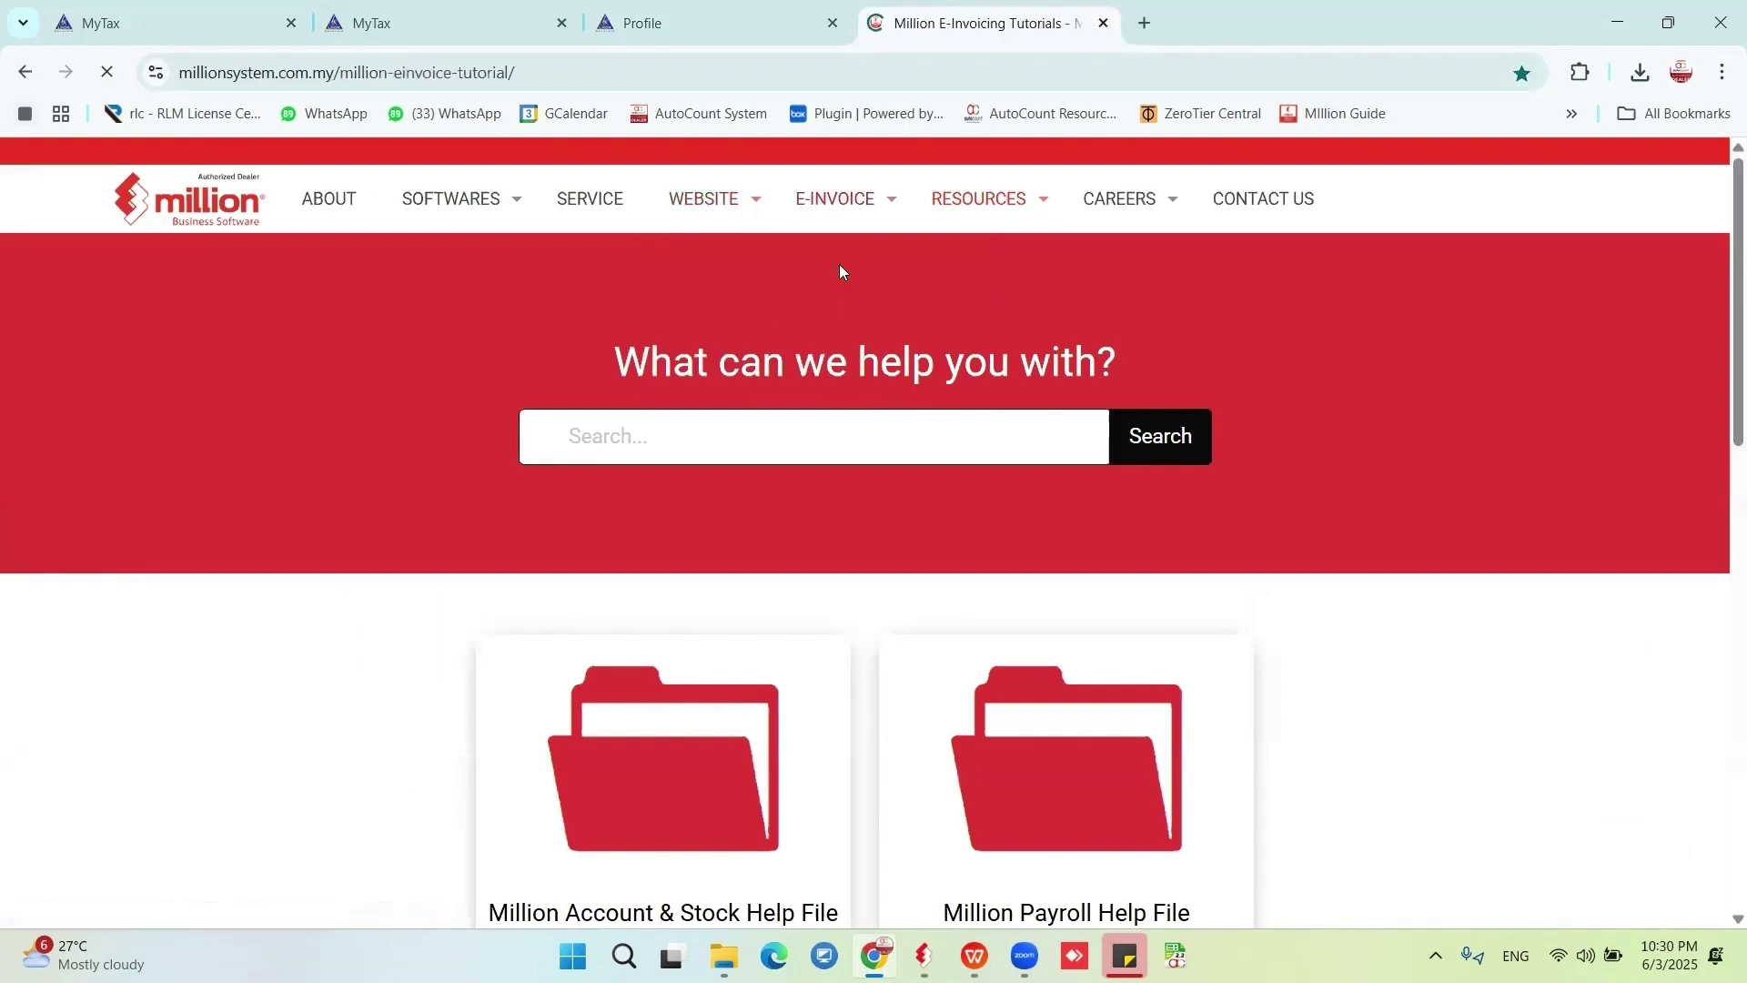
scroll(1222, 447, "down", 5)
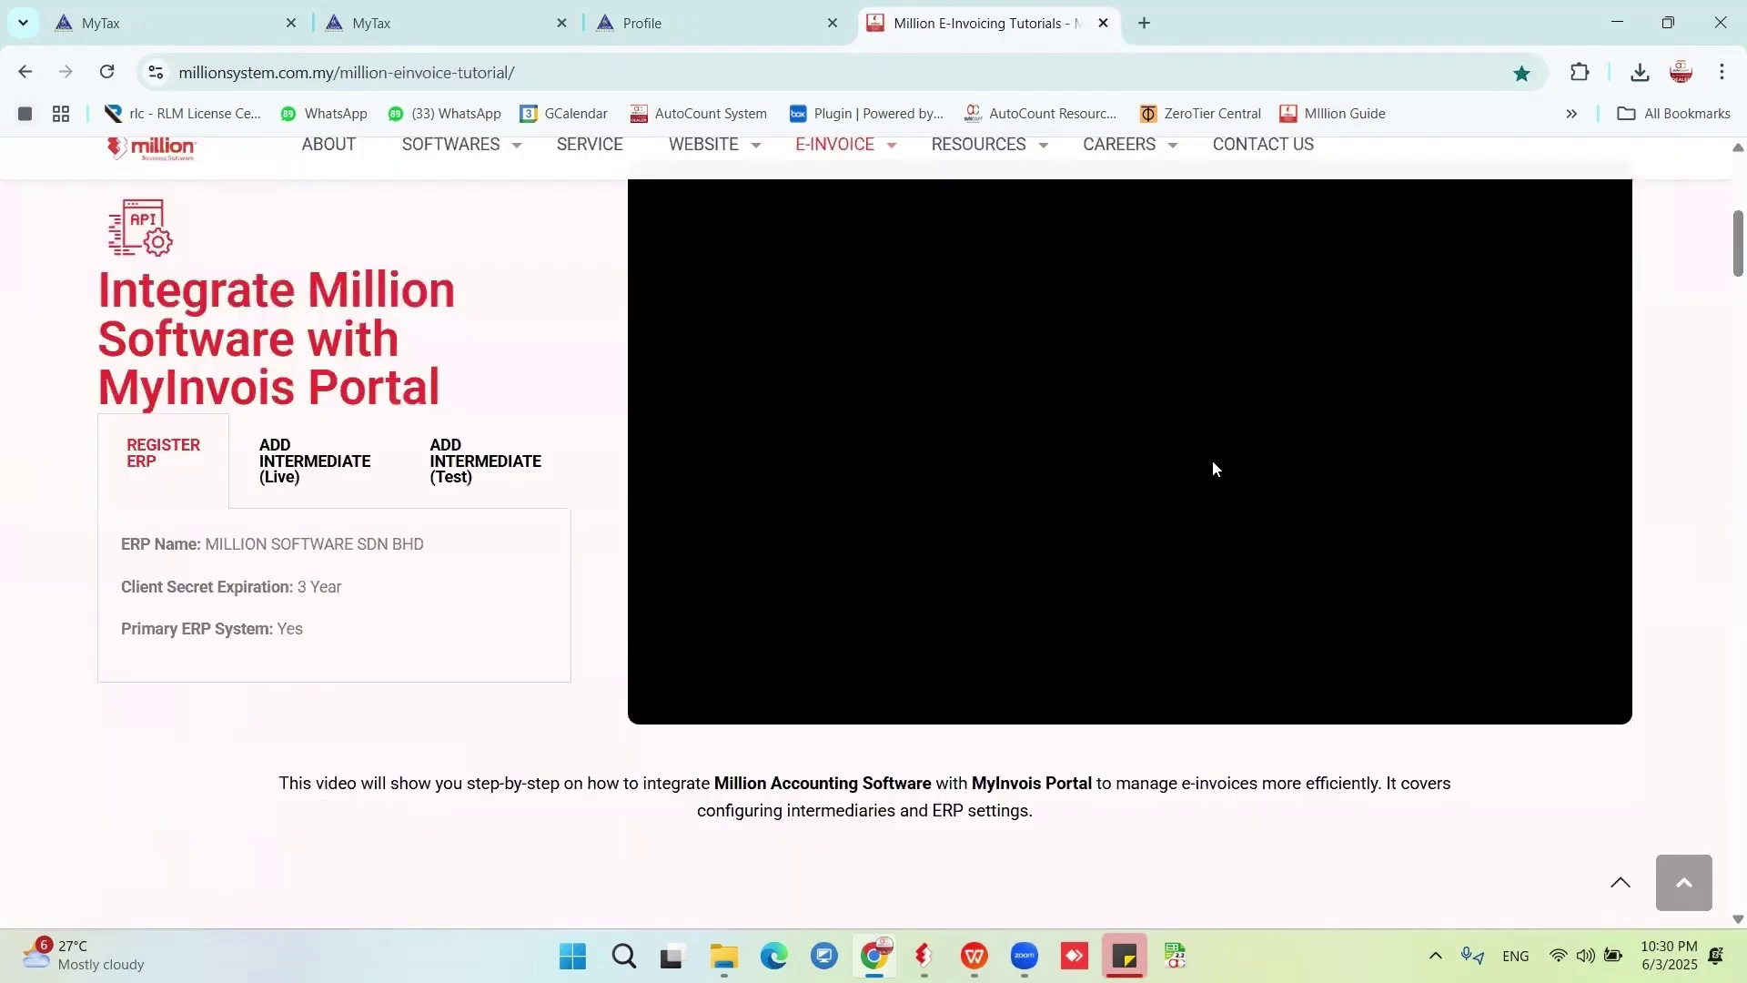
scroll(1195, 491, "up", 2)
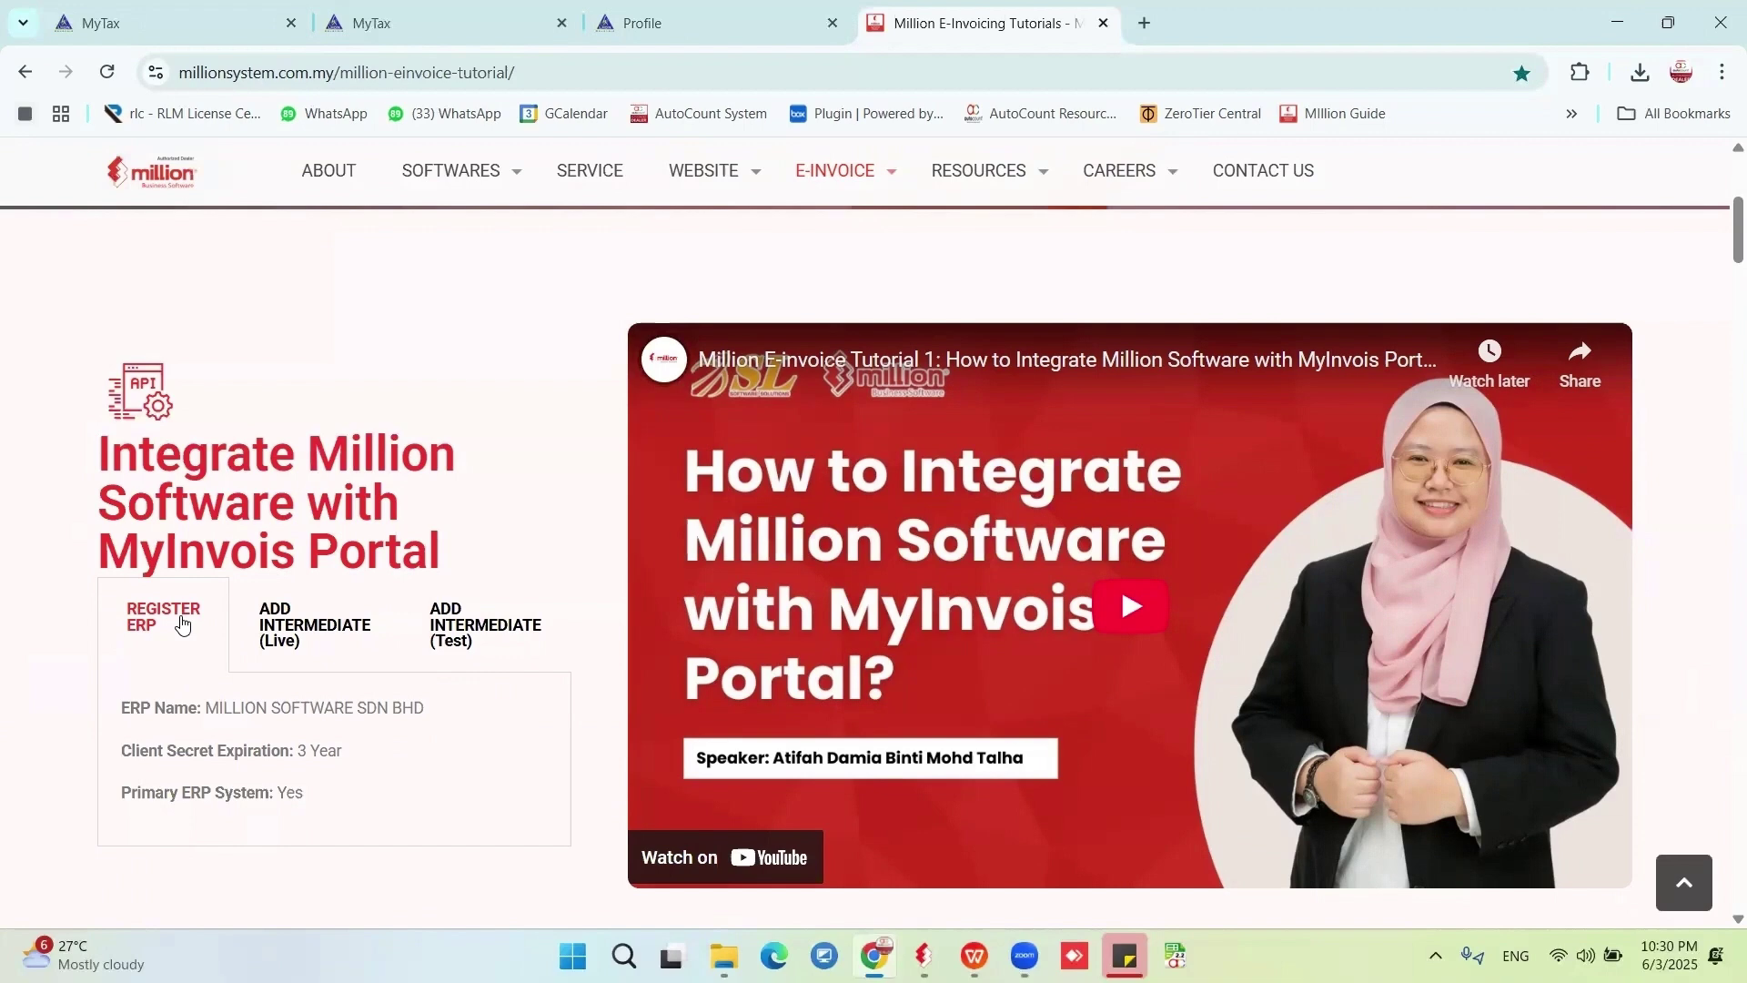
left_click(313, 643)
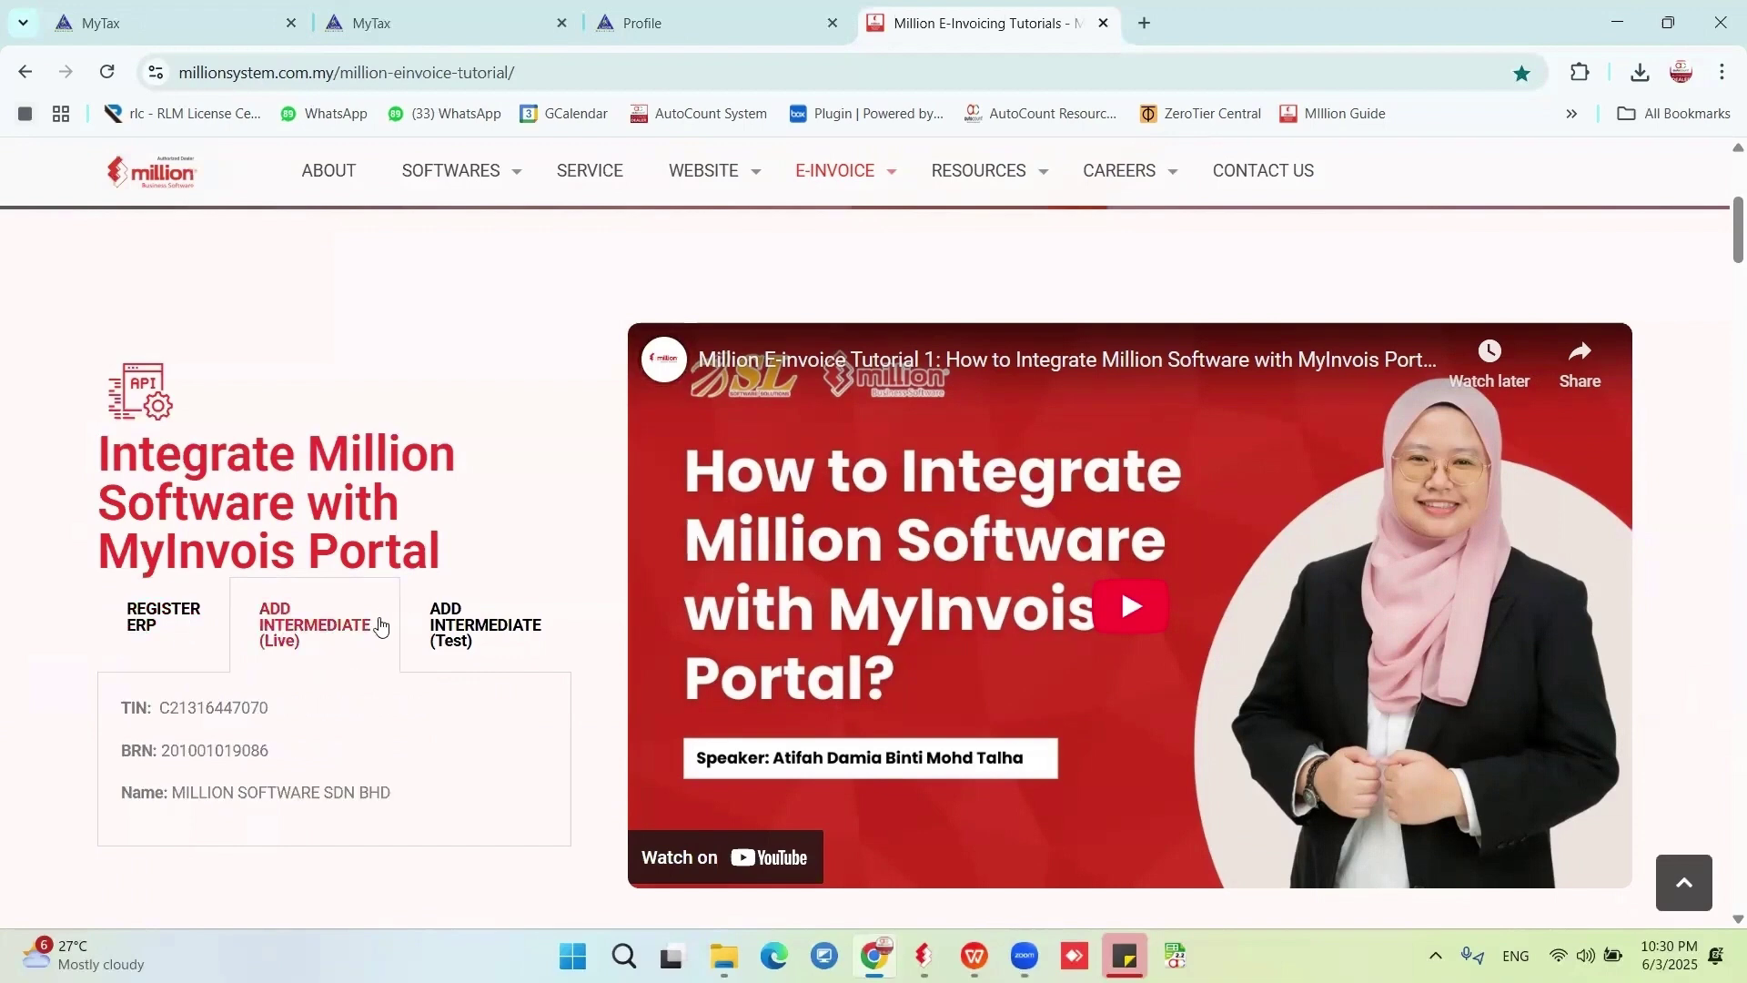
left_click(520, 643)
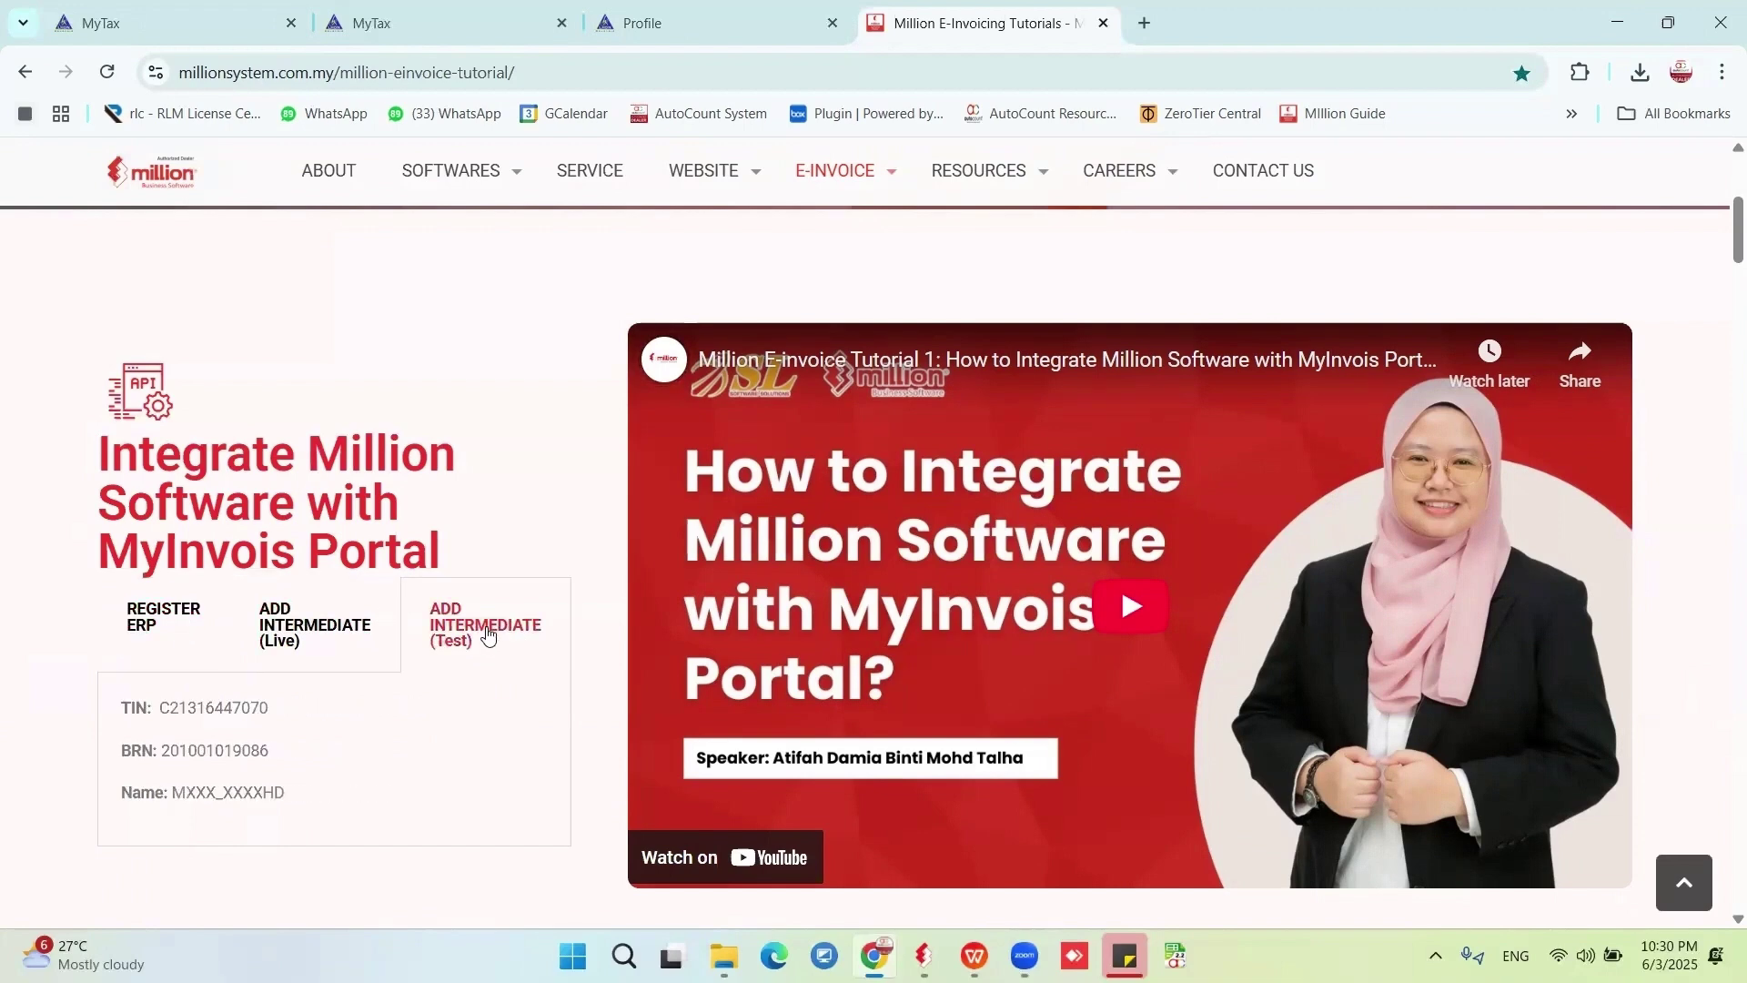
left_click(303, 631)
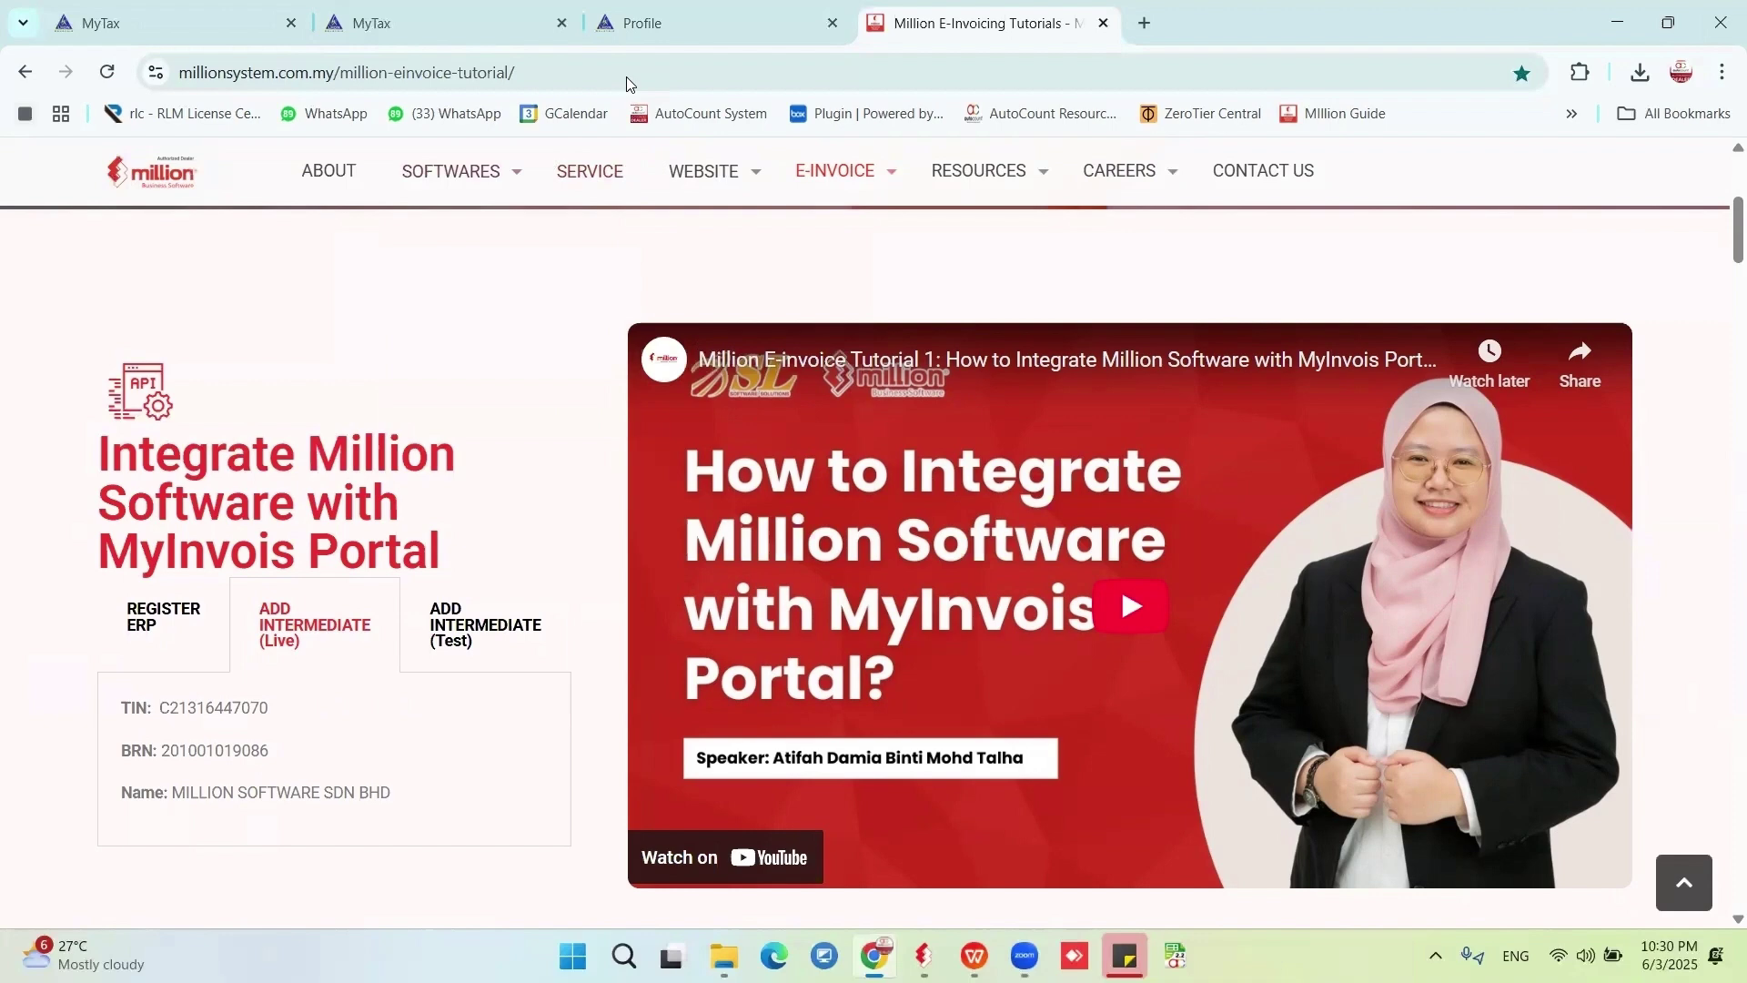
From the taxpayer profile's Intermediaries list, start a new Add Intermediary form.
left_click(596, 39)
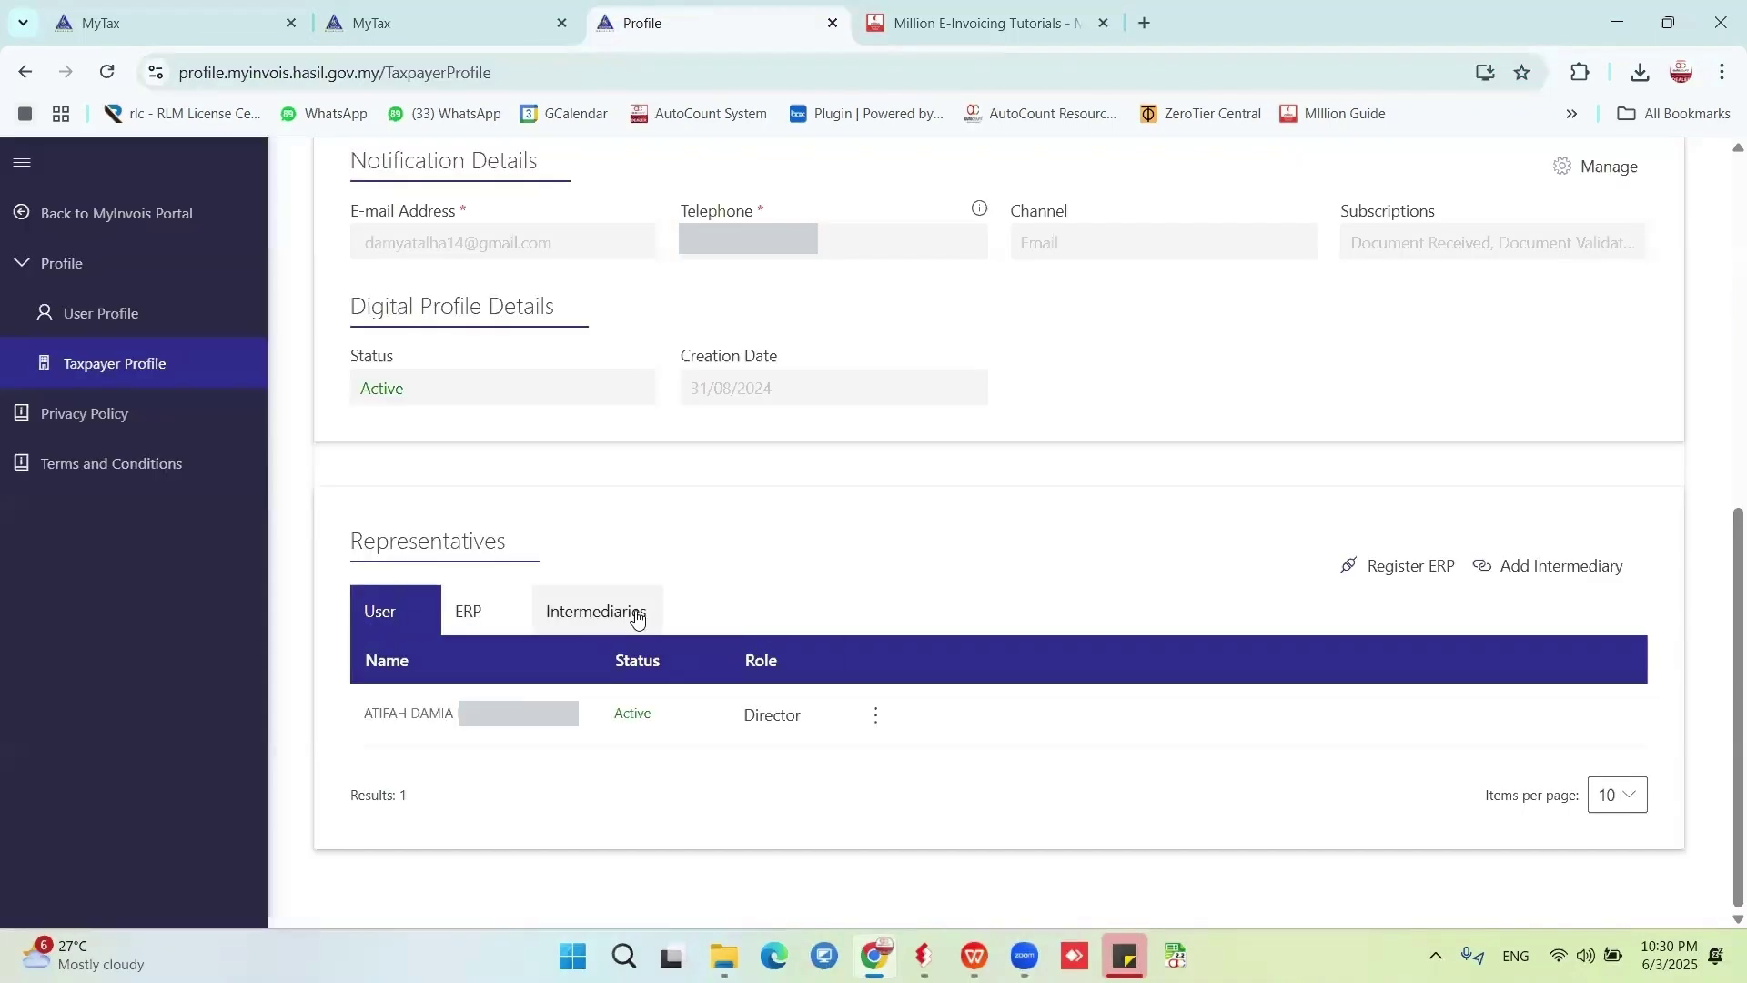
left_click(595, 611)
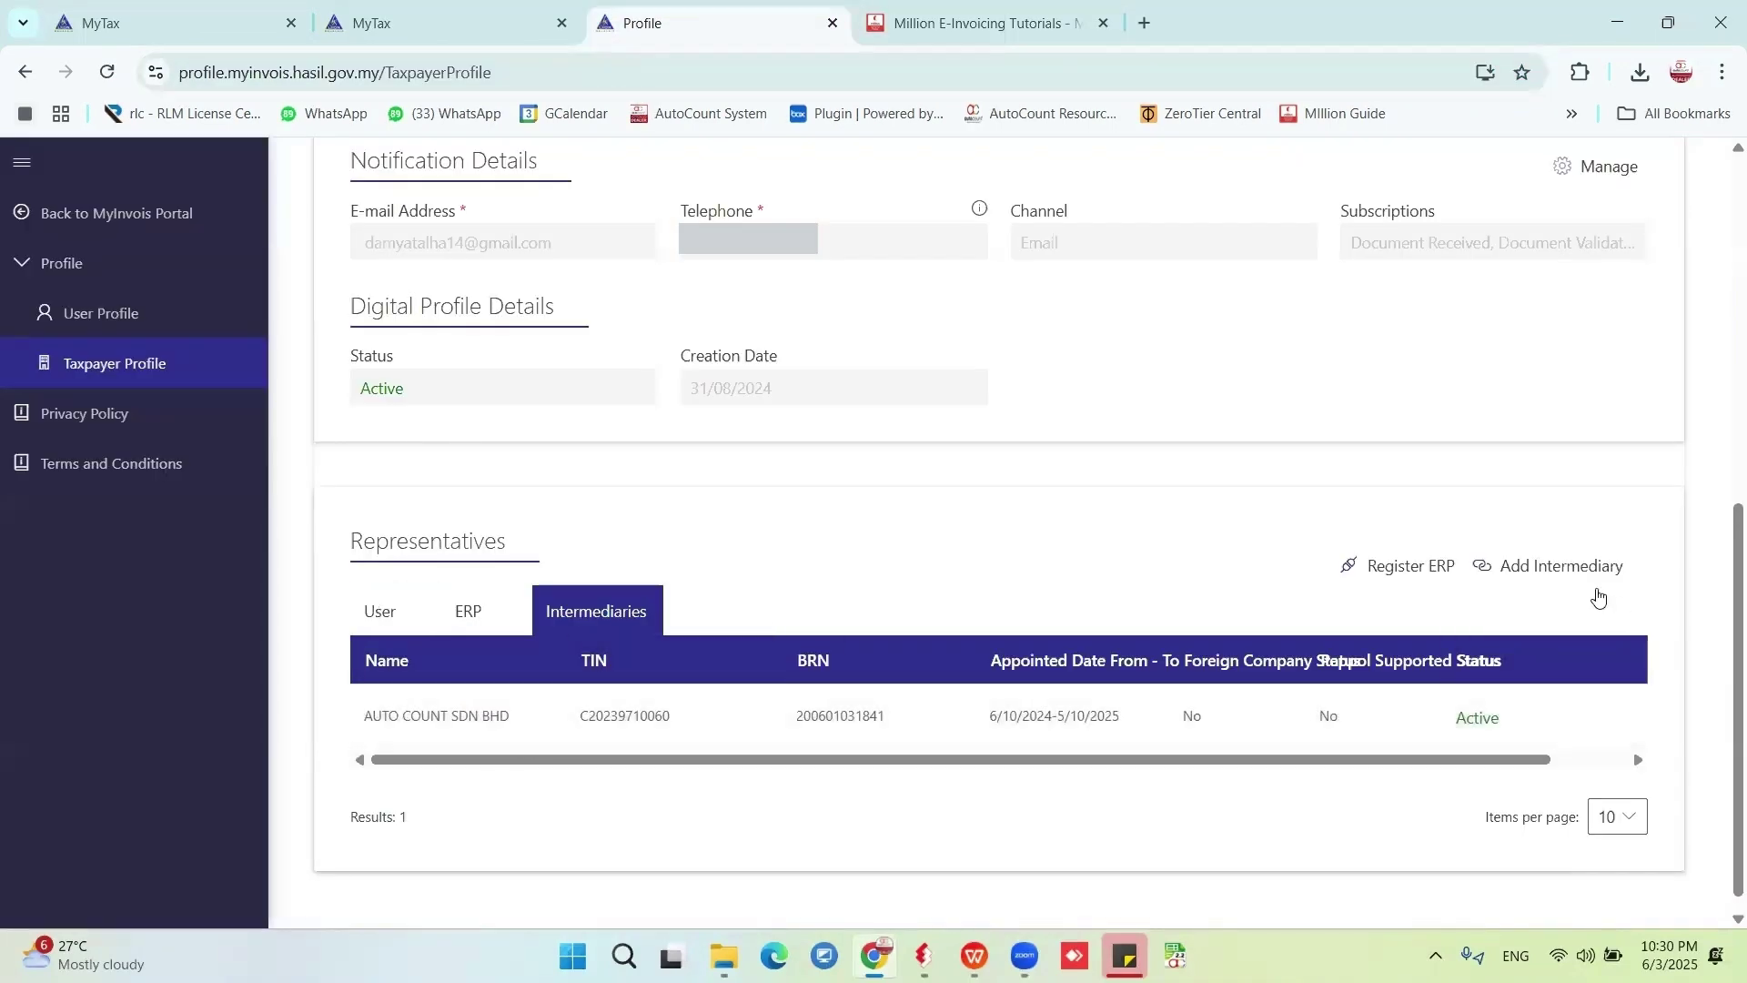
left_click(1560, 566)
left_click(464, 353)
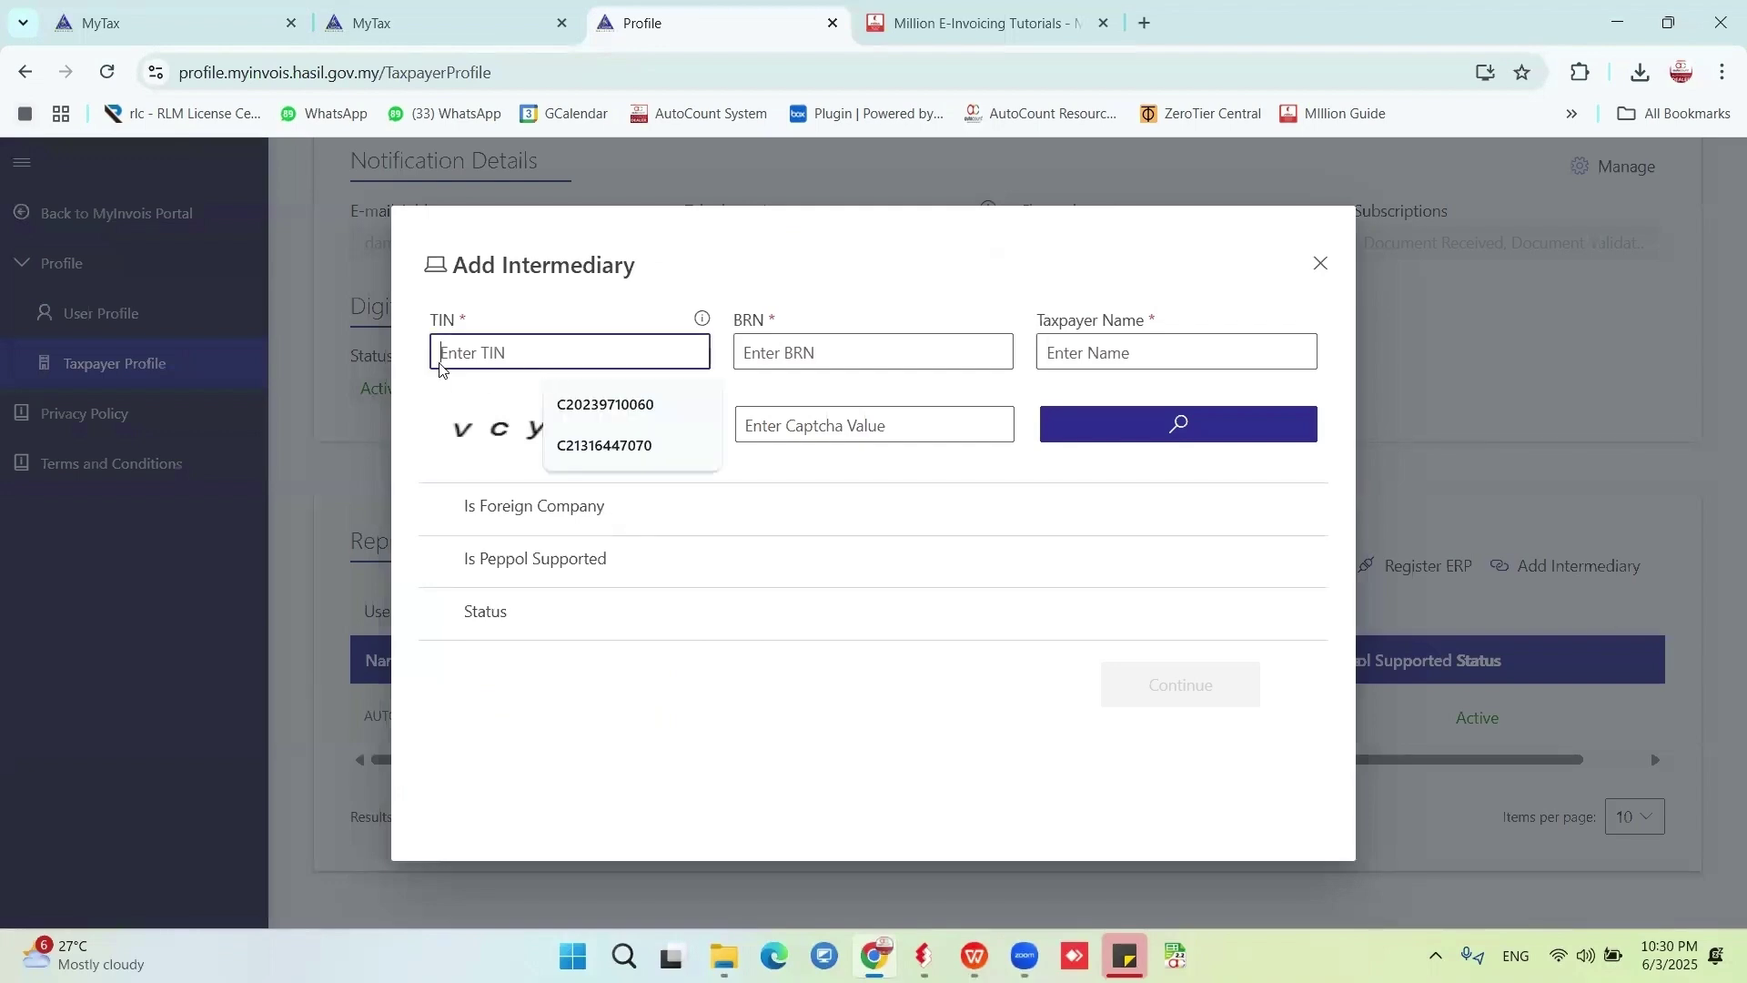
left_click(962, 24)
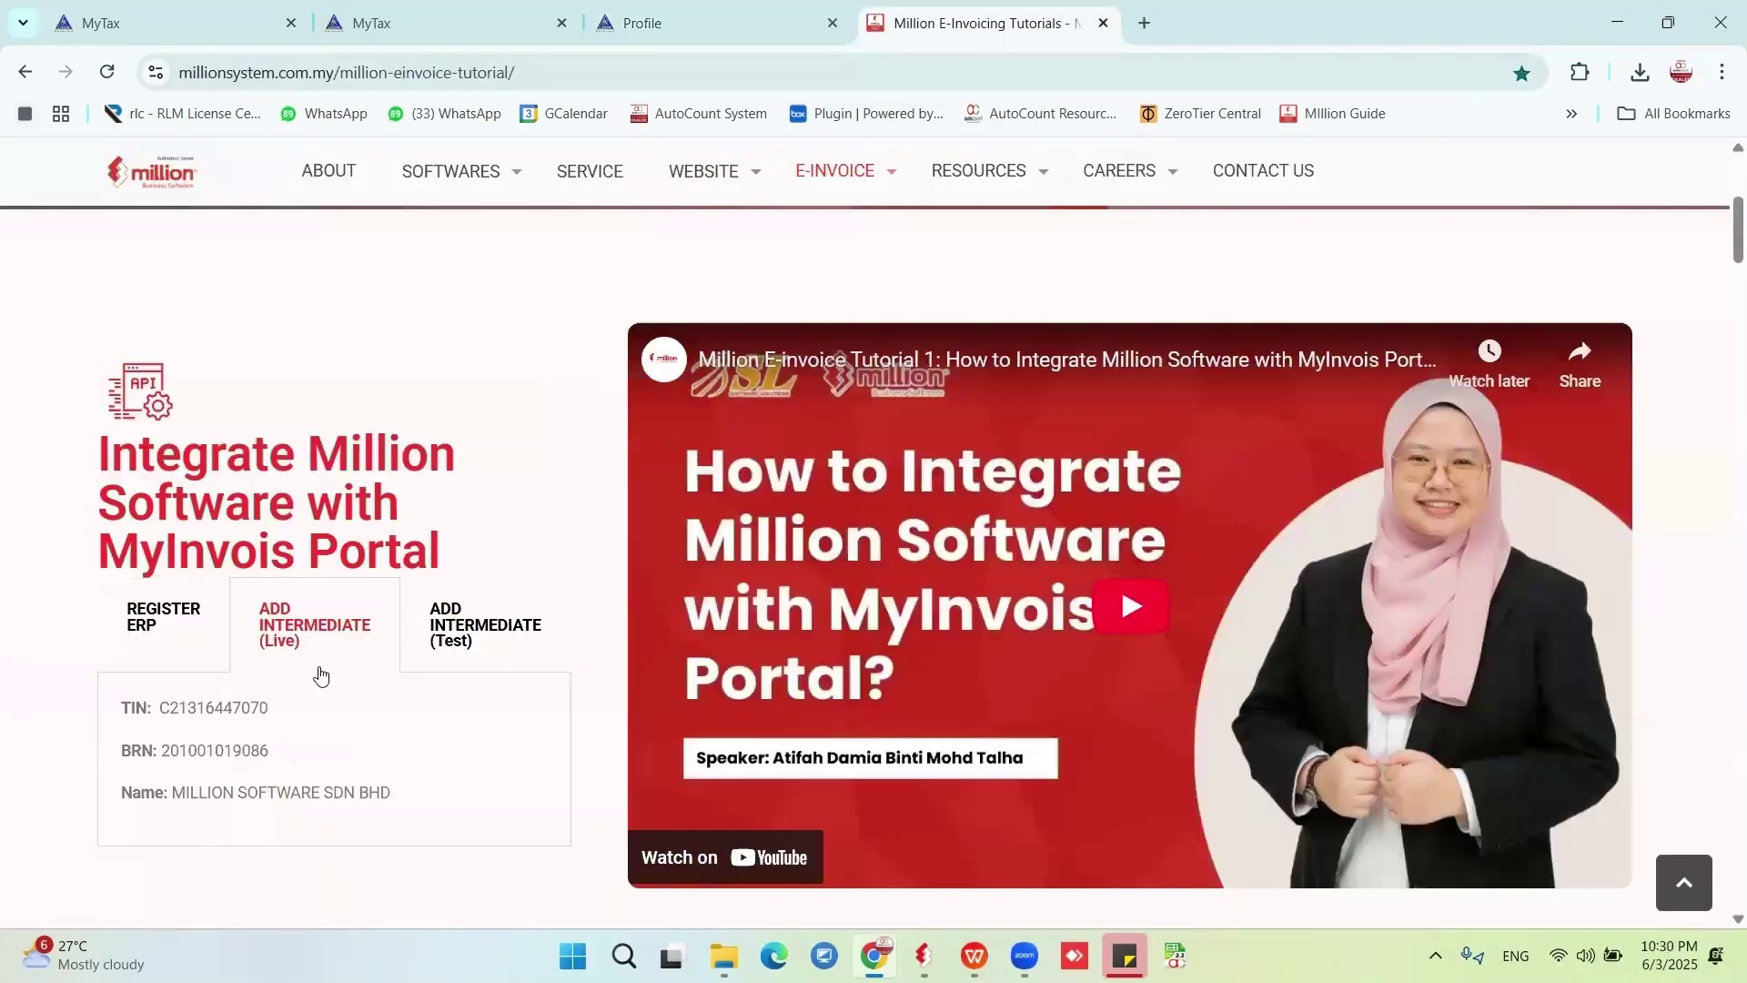
left_click_drag(270, 709, 160, 721)
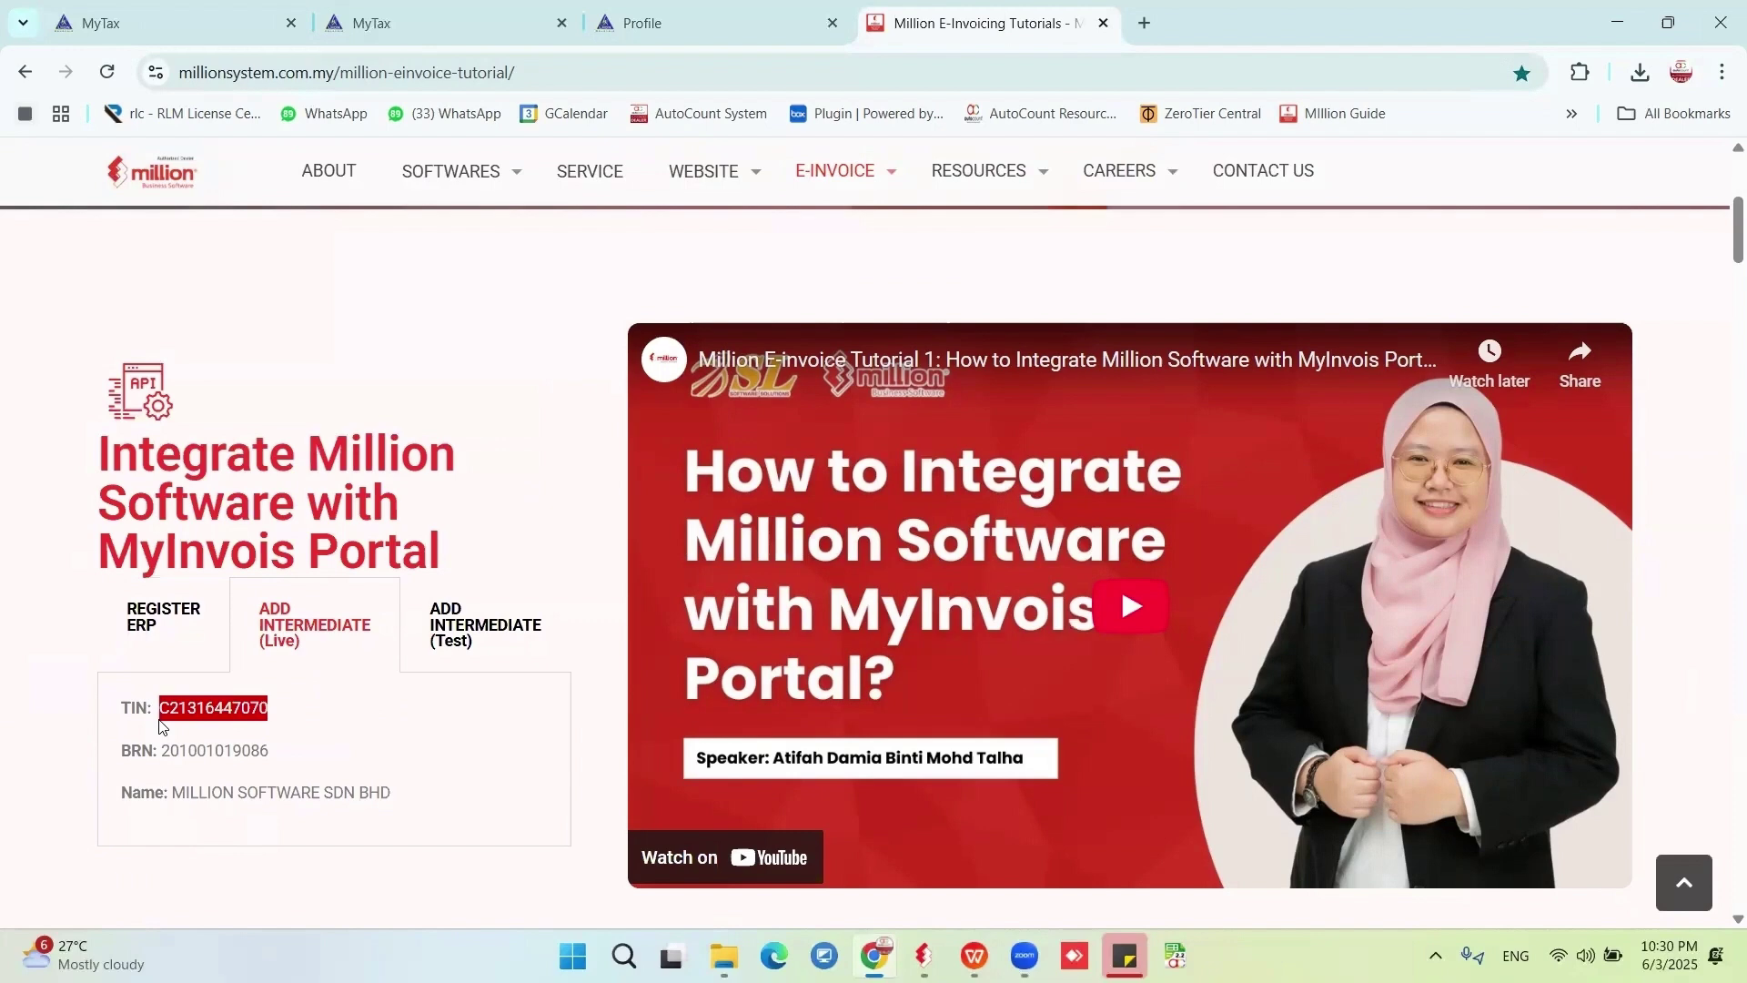
key("ctrl+c")
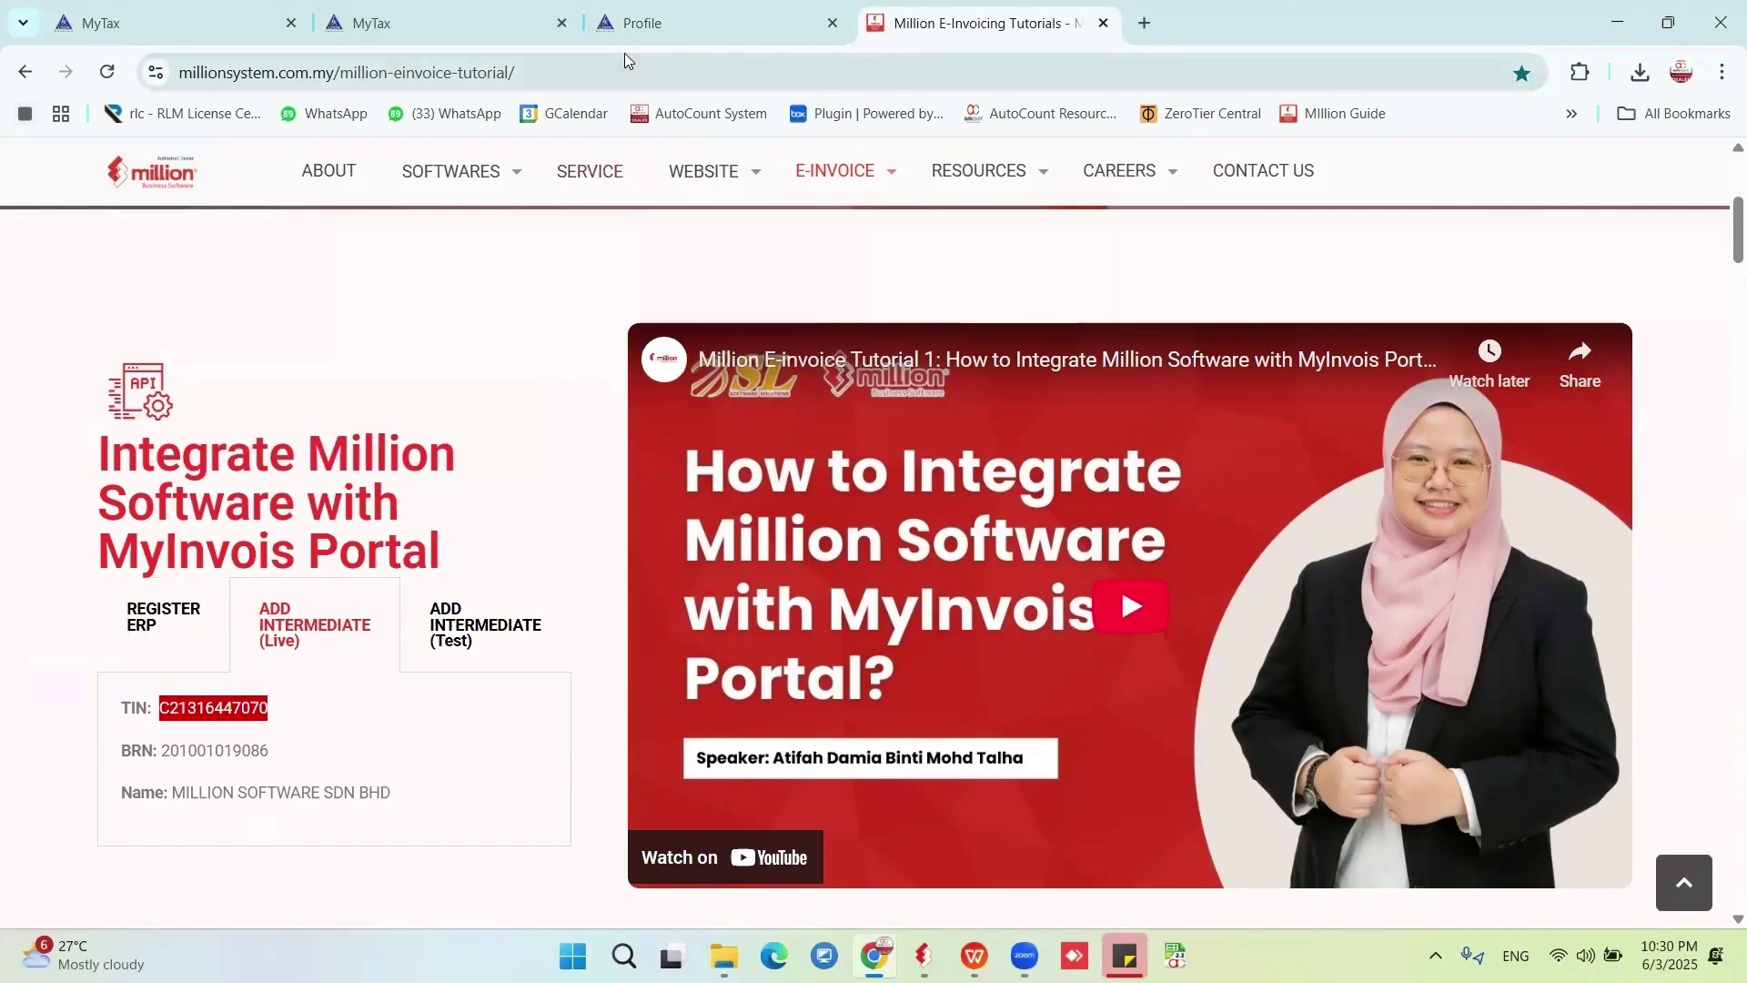
left_click(639, 24)
left_click(574, 352)
key("ctrl+v")
left_click(786, 352)
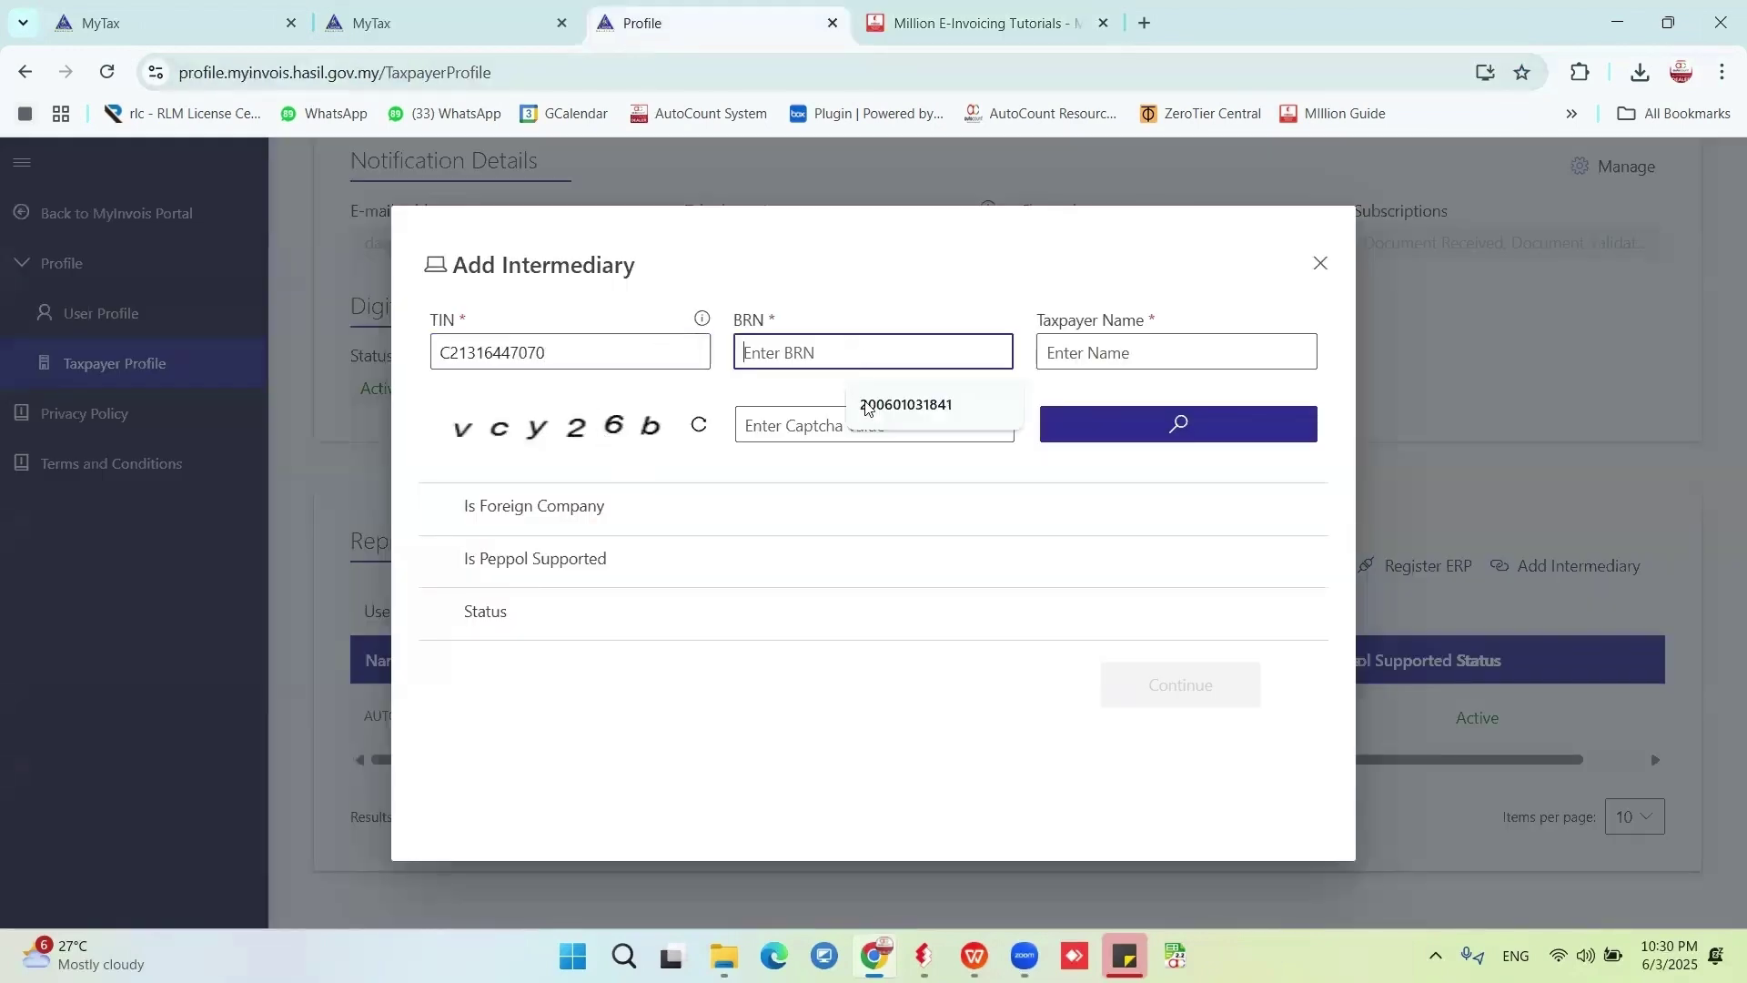
left_click(957, 22)
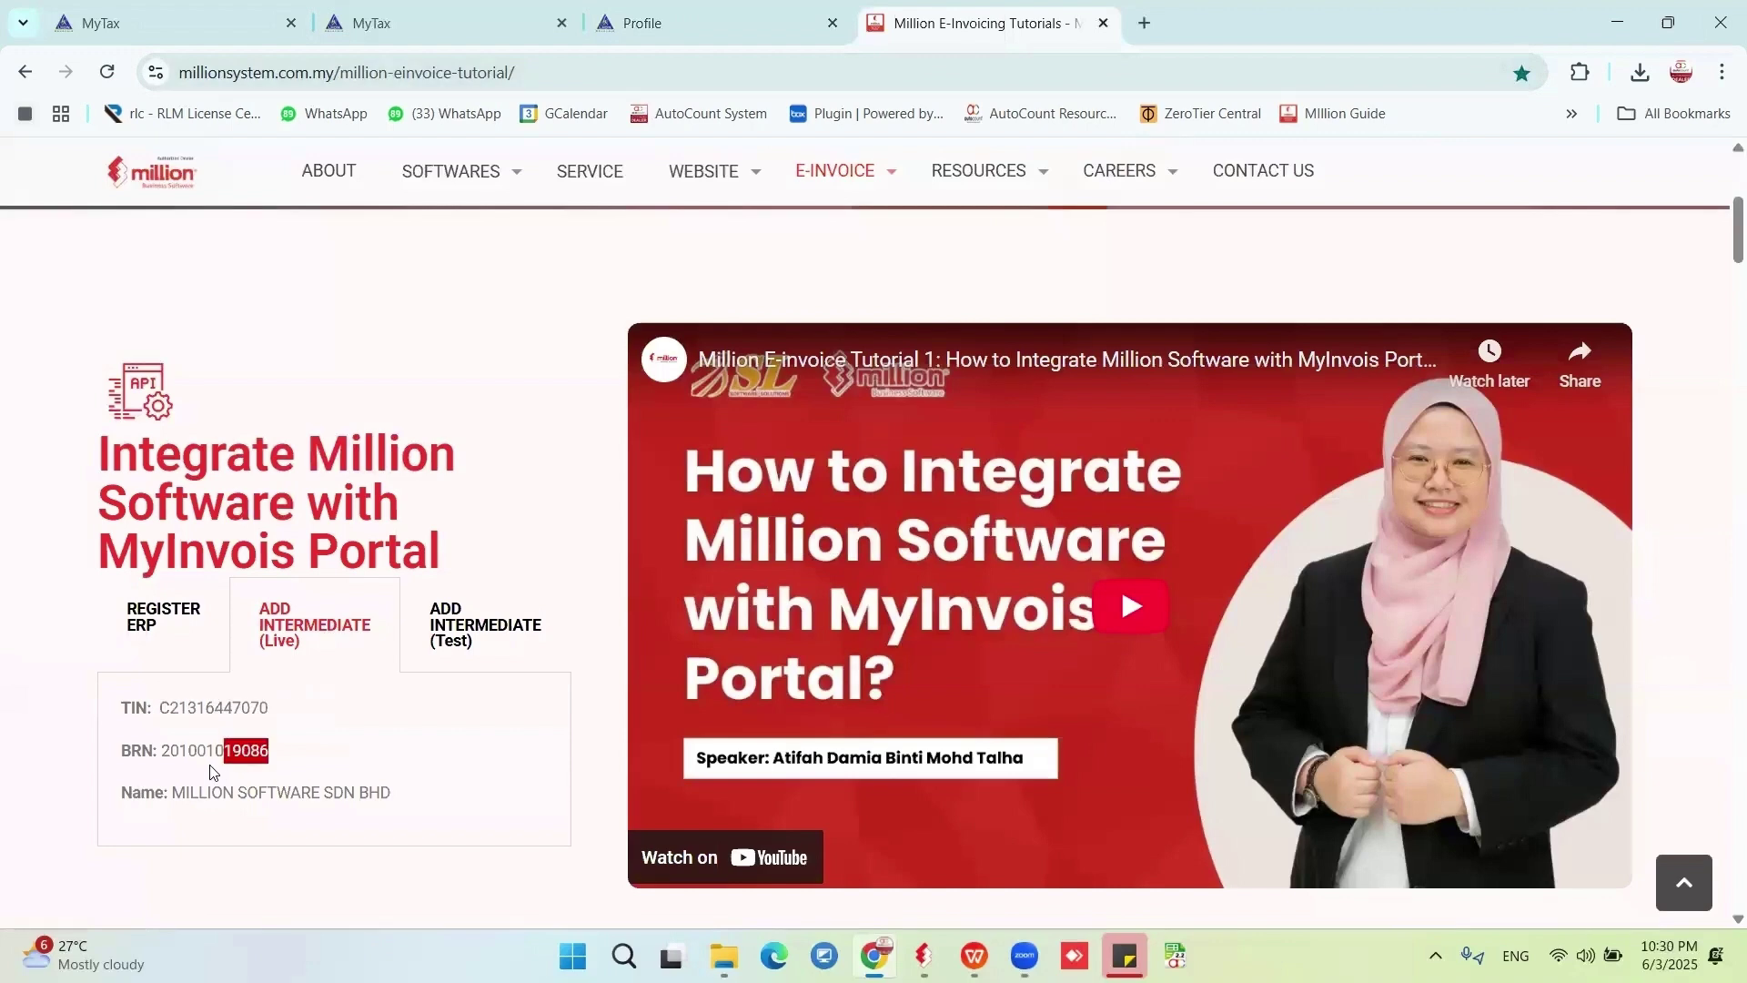
left_click_drag(268, 748, 164, 748)
key("ctrl+c")
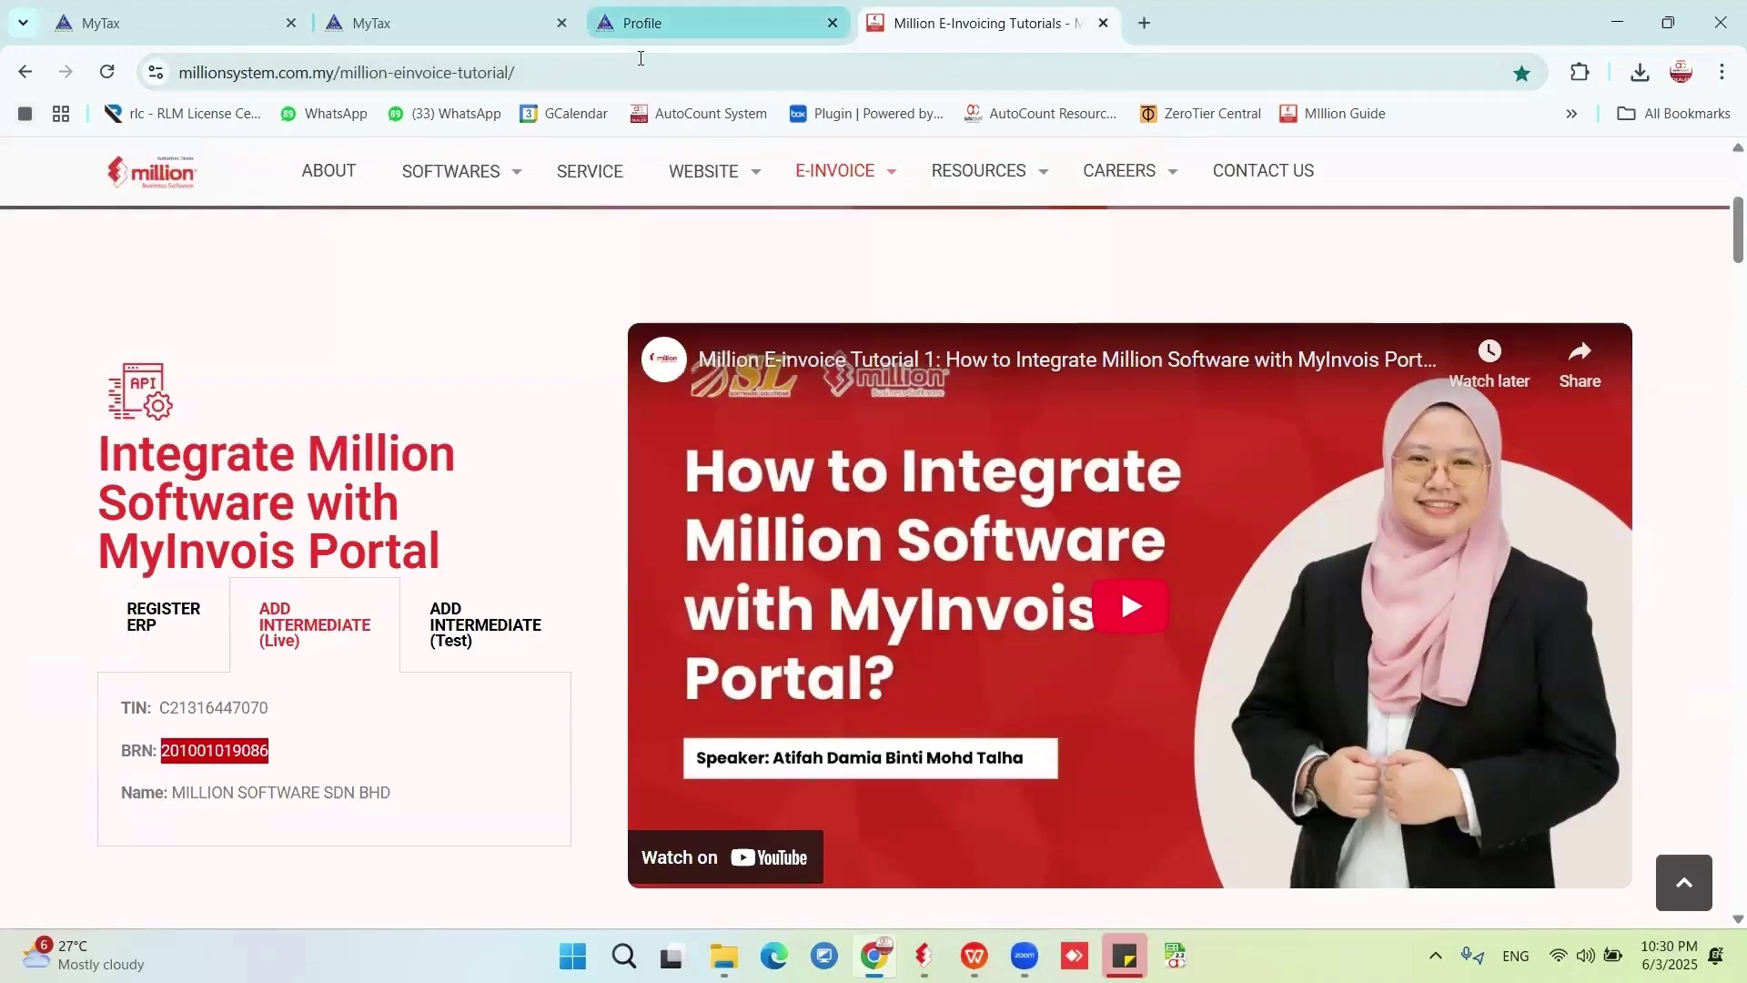
left_click(643, 24)
left_click(788, 354)
key("ctrl+v")
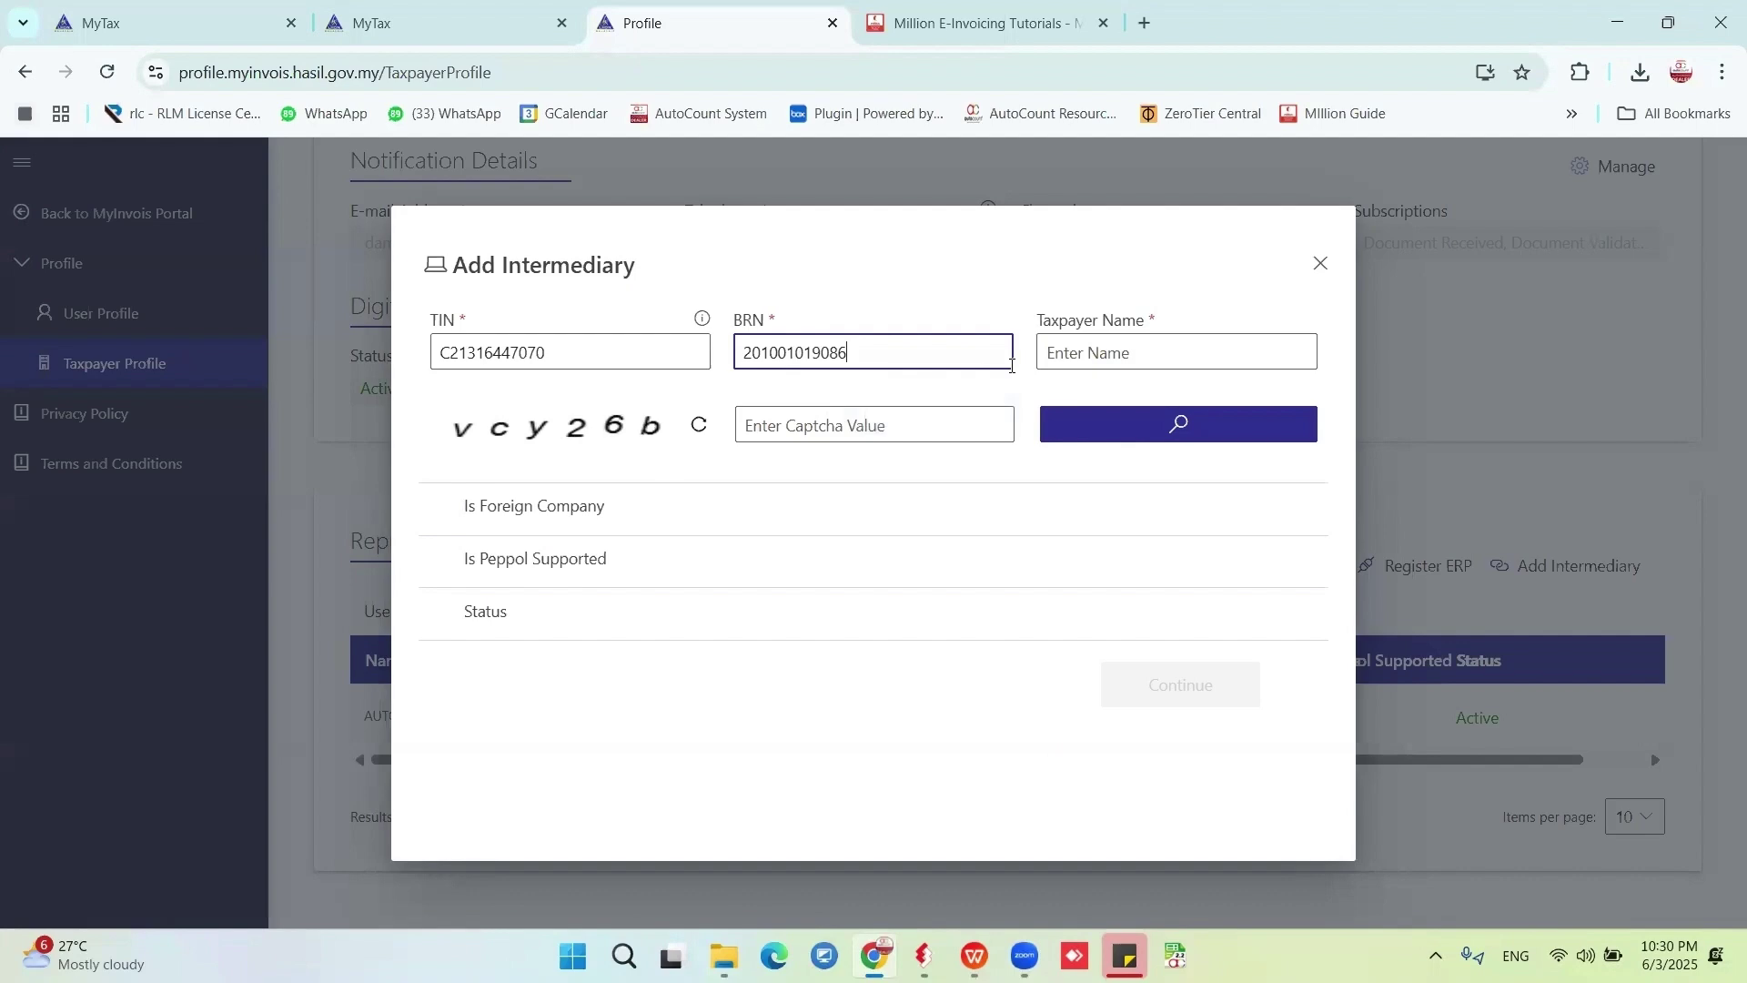
left_click(1177, 353)
Paste MILLION SOFTWARE SDN BHD as taxpayer name, verify via captcha, and continue.
left_click(956, 24)
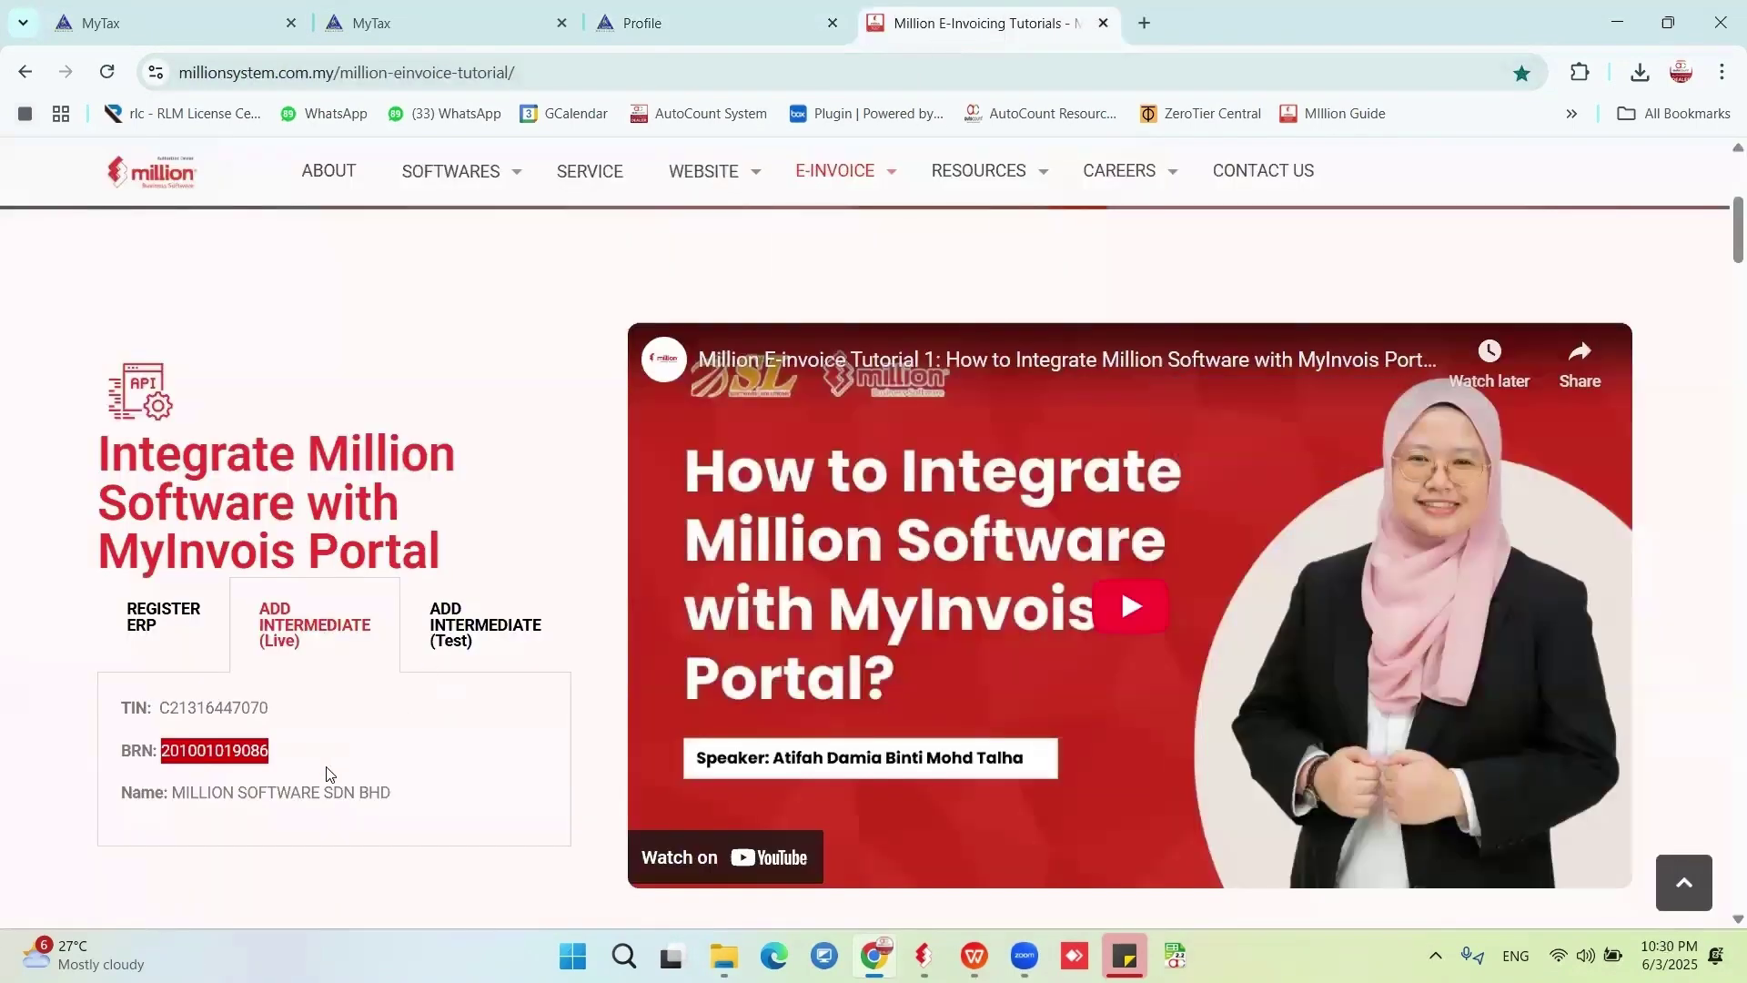
left_click_drag(391, 793, 176, 808)
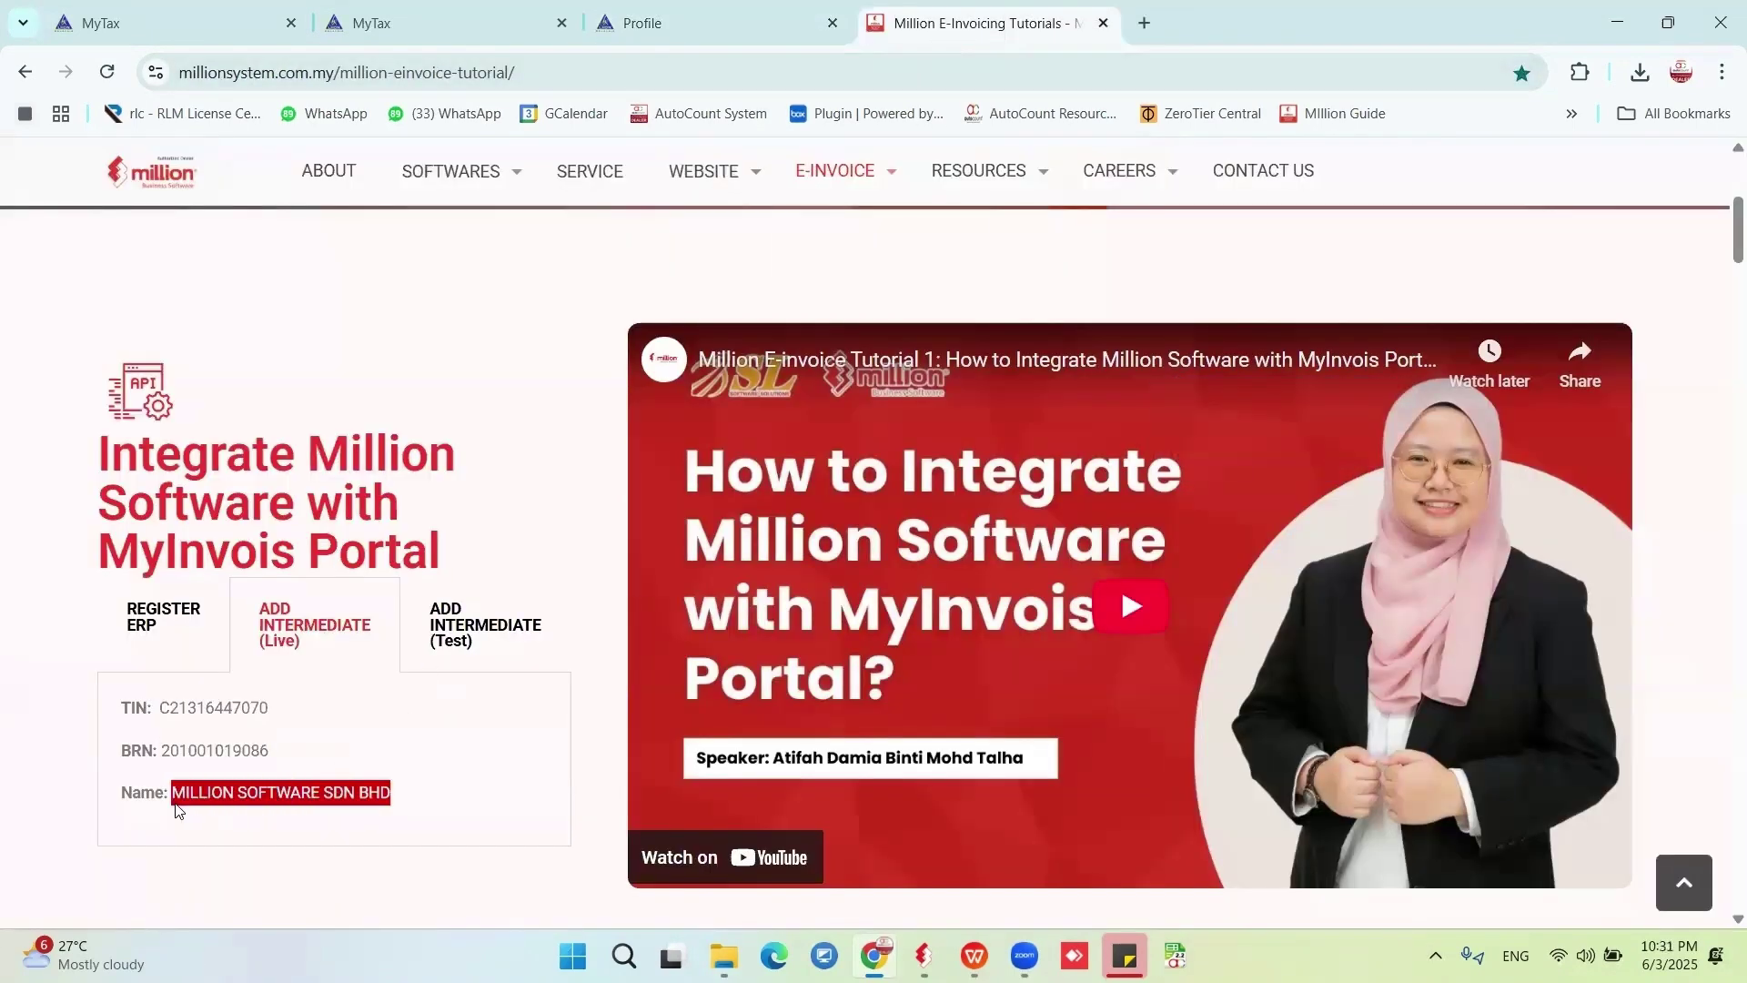
key("ctrl+c")
left_click(641, 24)
key("ctrl+v")
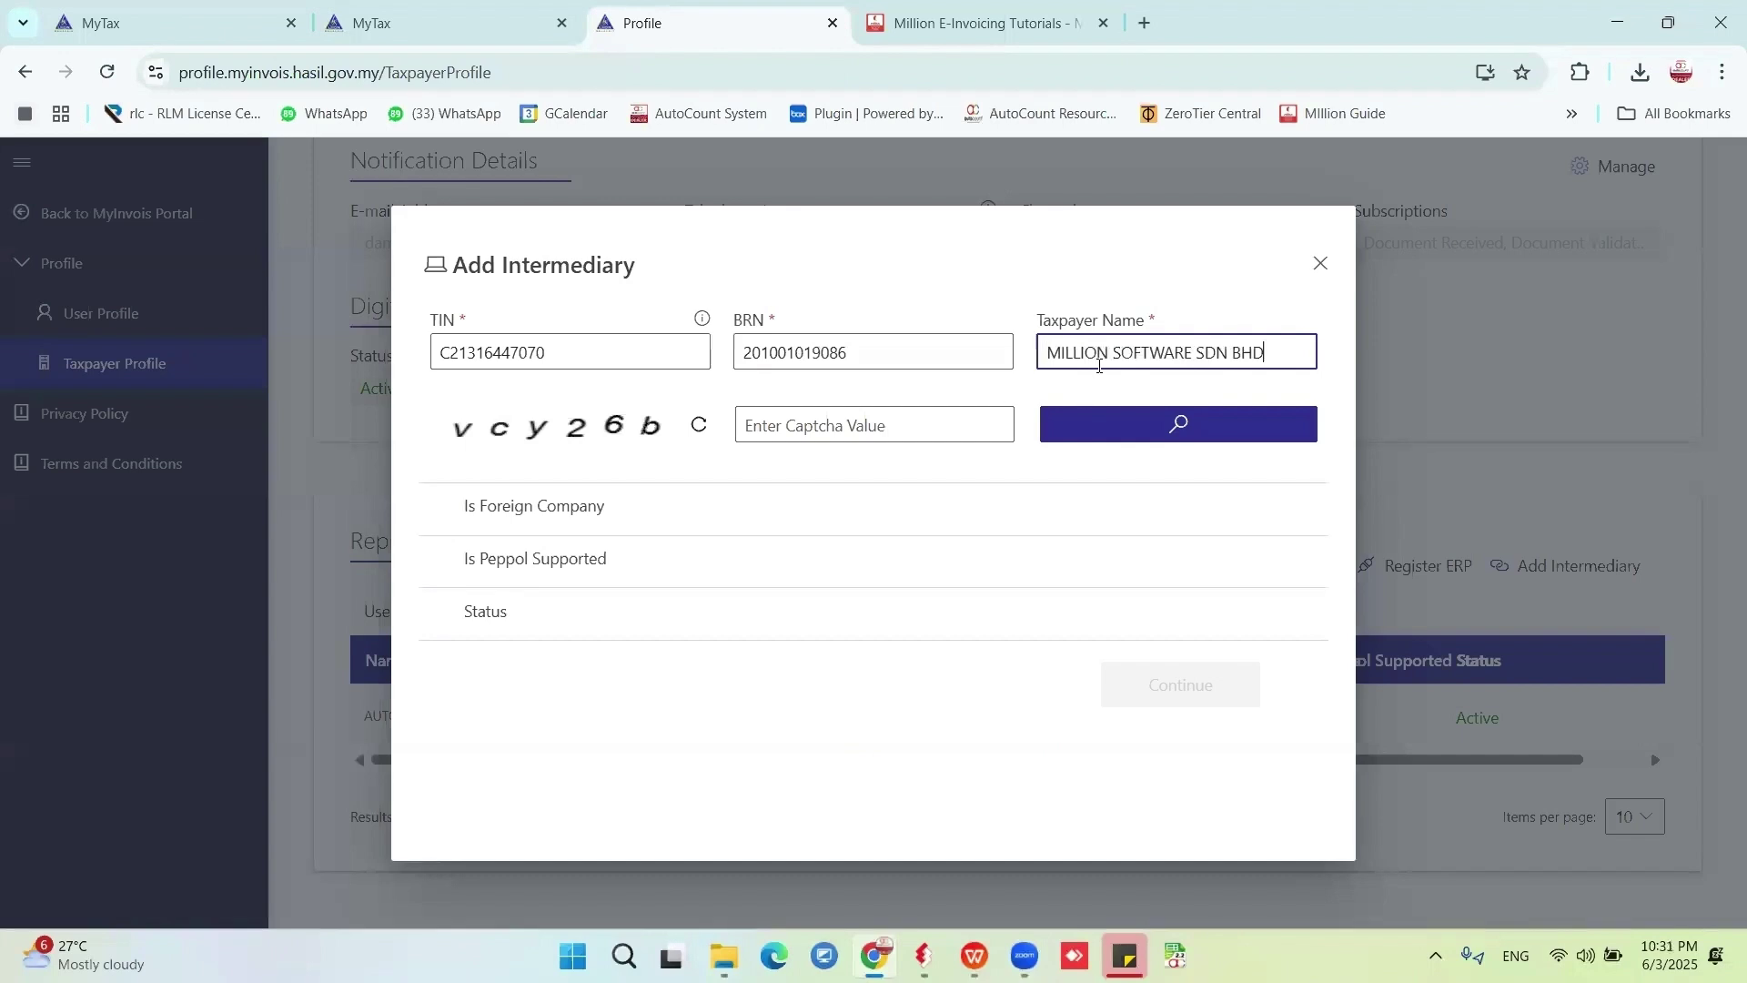
left_click(905, 426)
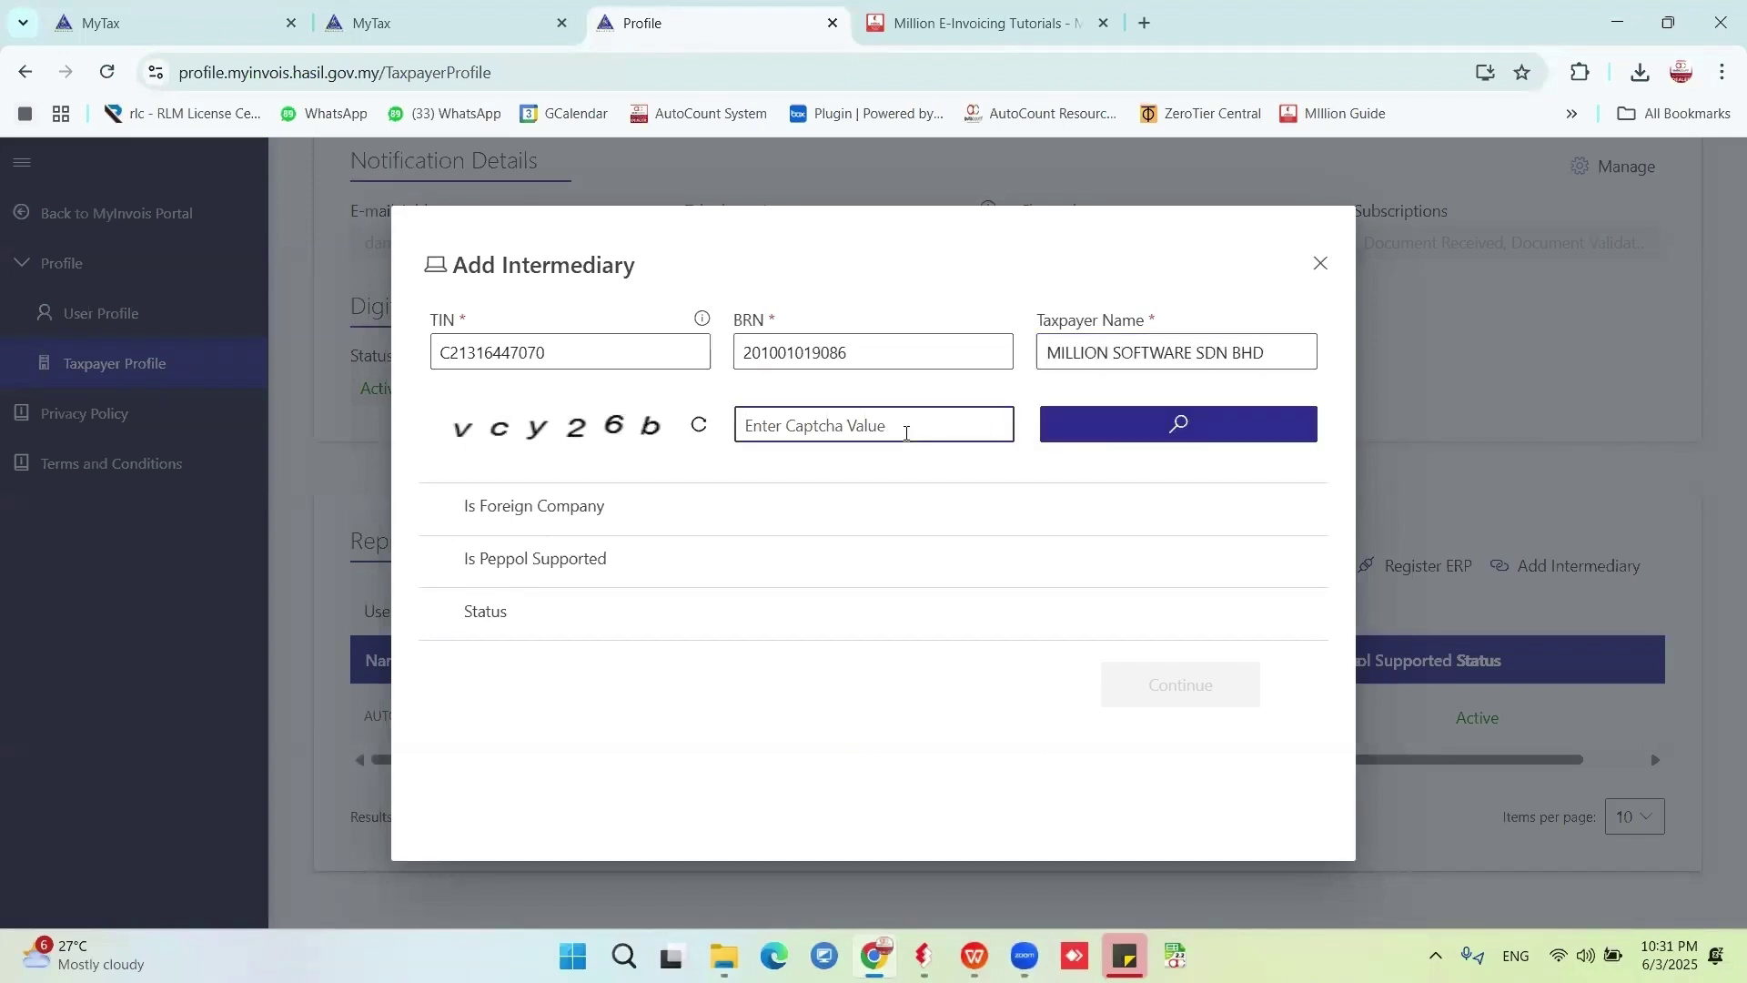
type("vcy26b")
left_click(1180, 425)
left_click(1180, 687)
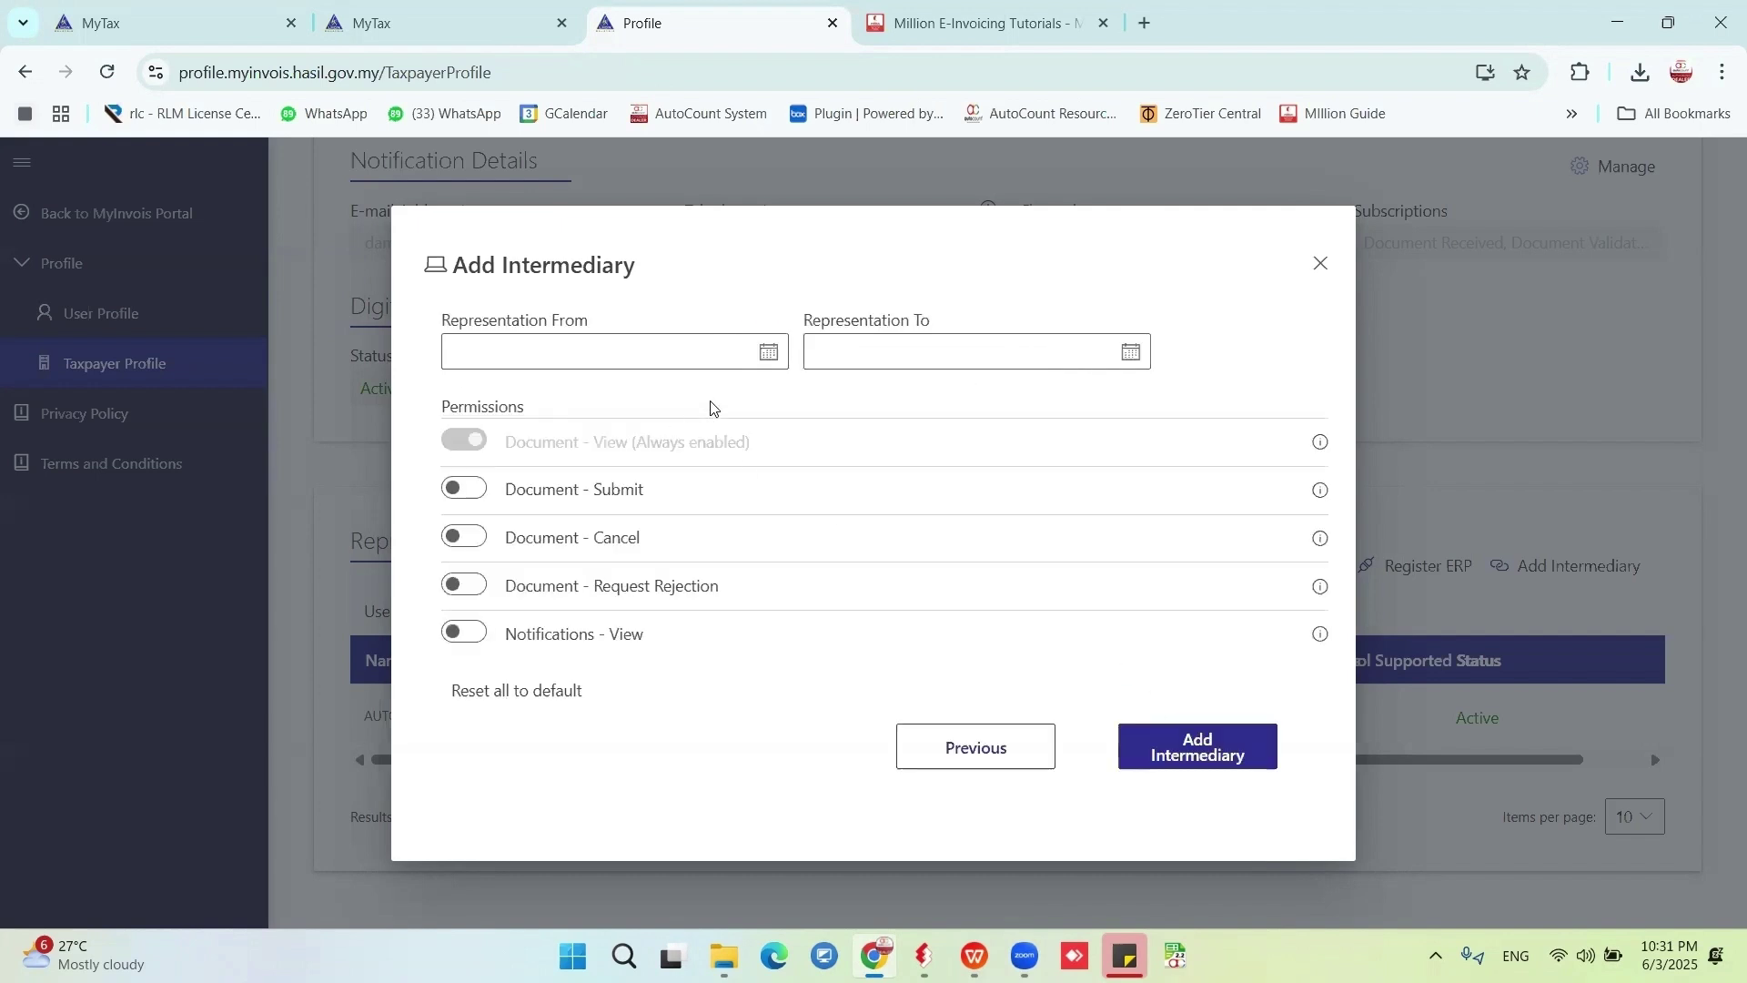
Set the representation start date to 03/06/2025.
left_click(768, 353)
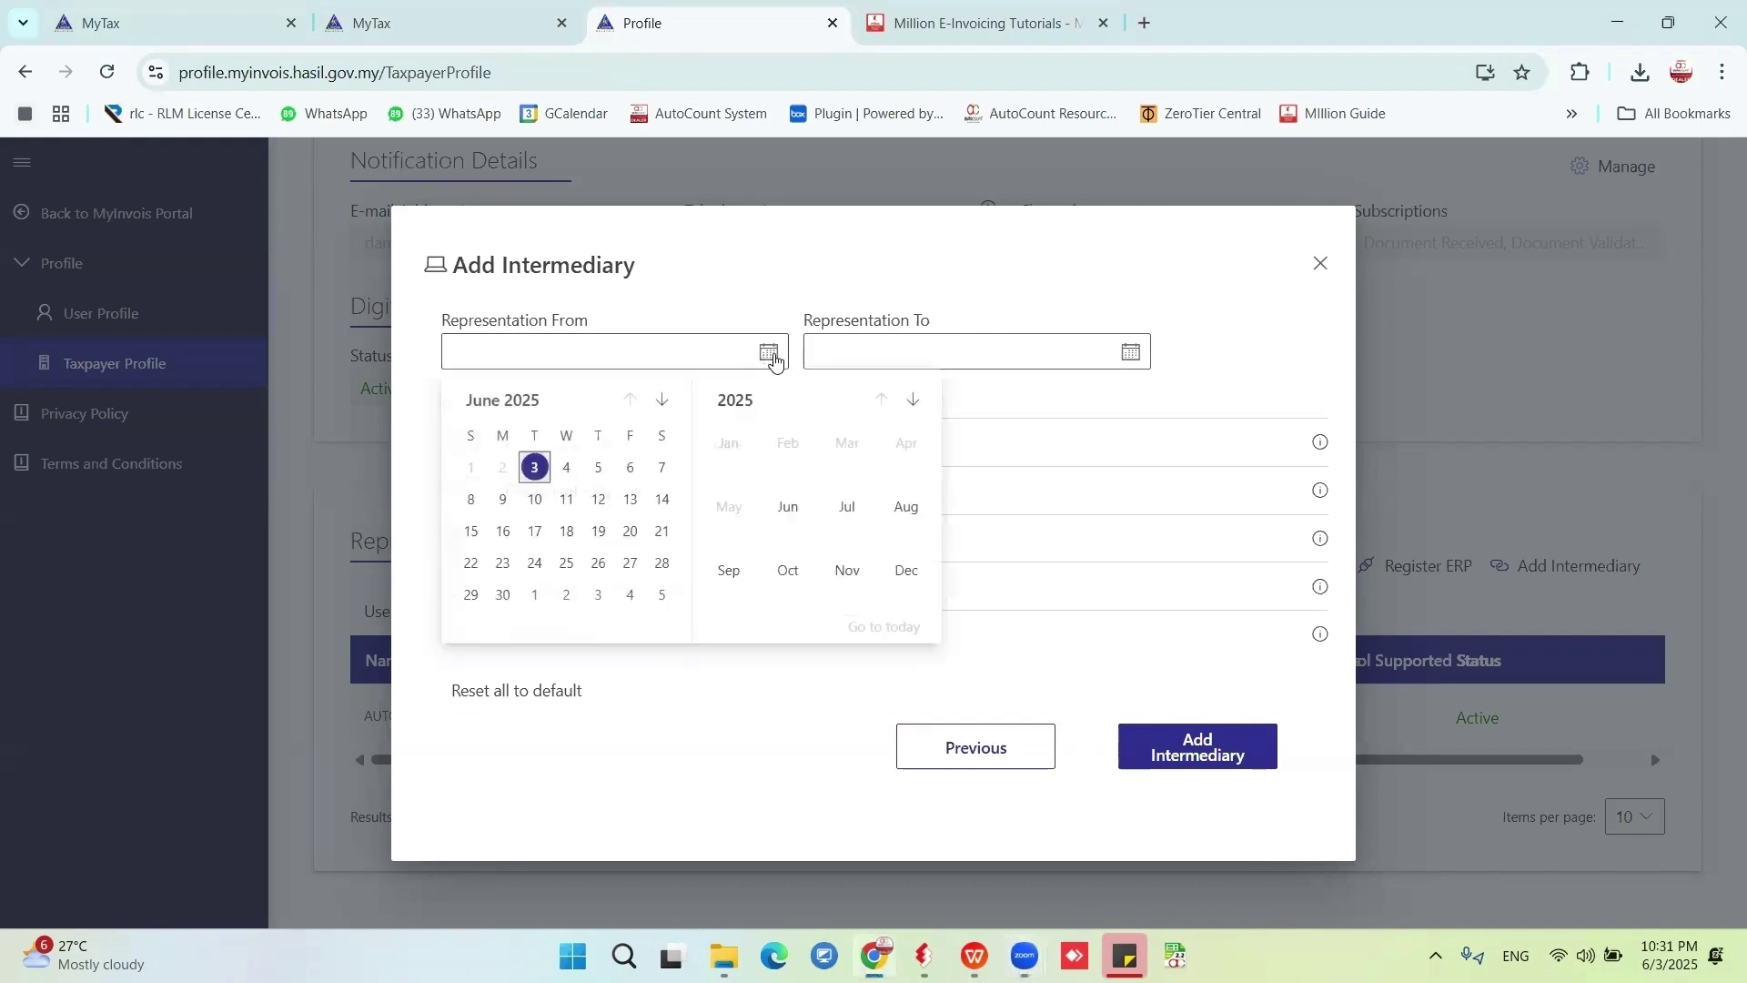
left_click(527, 471)
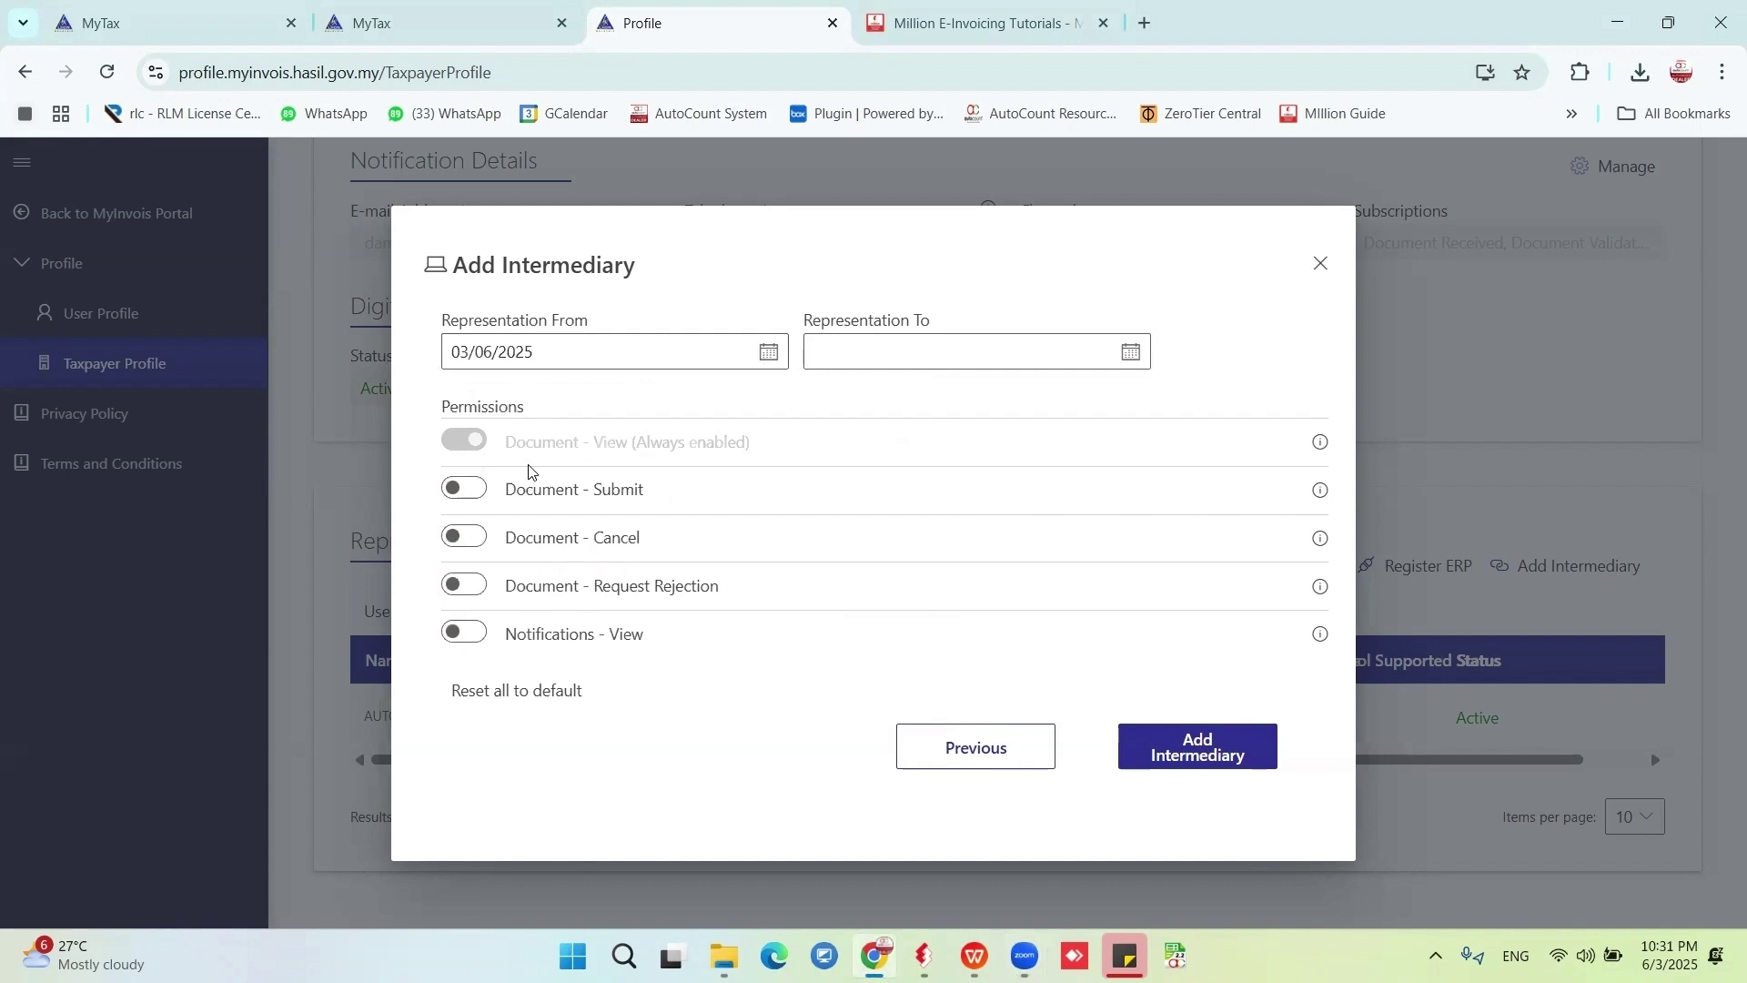
left_click(767, 353)
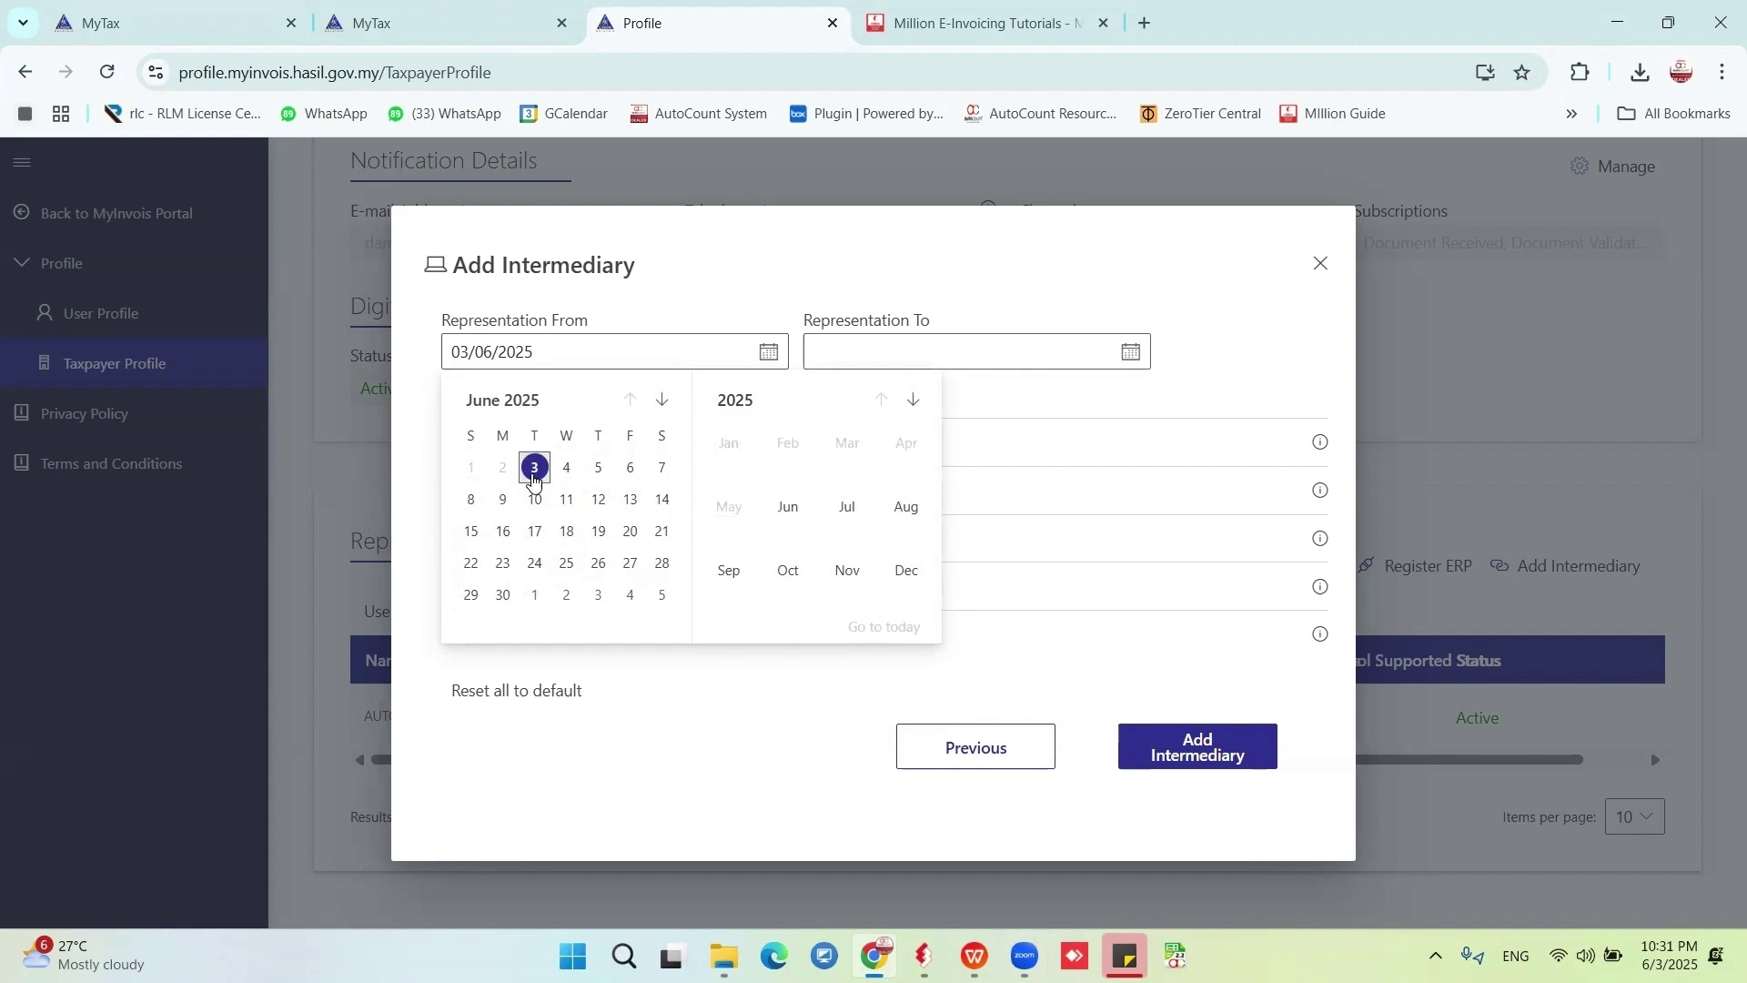
left_click(532, 467)
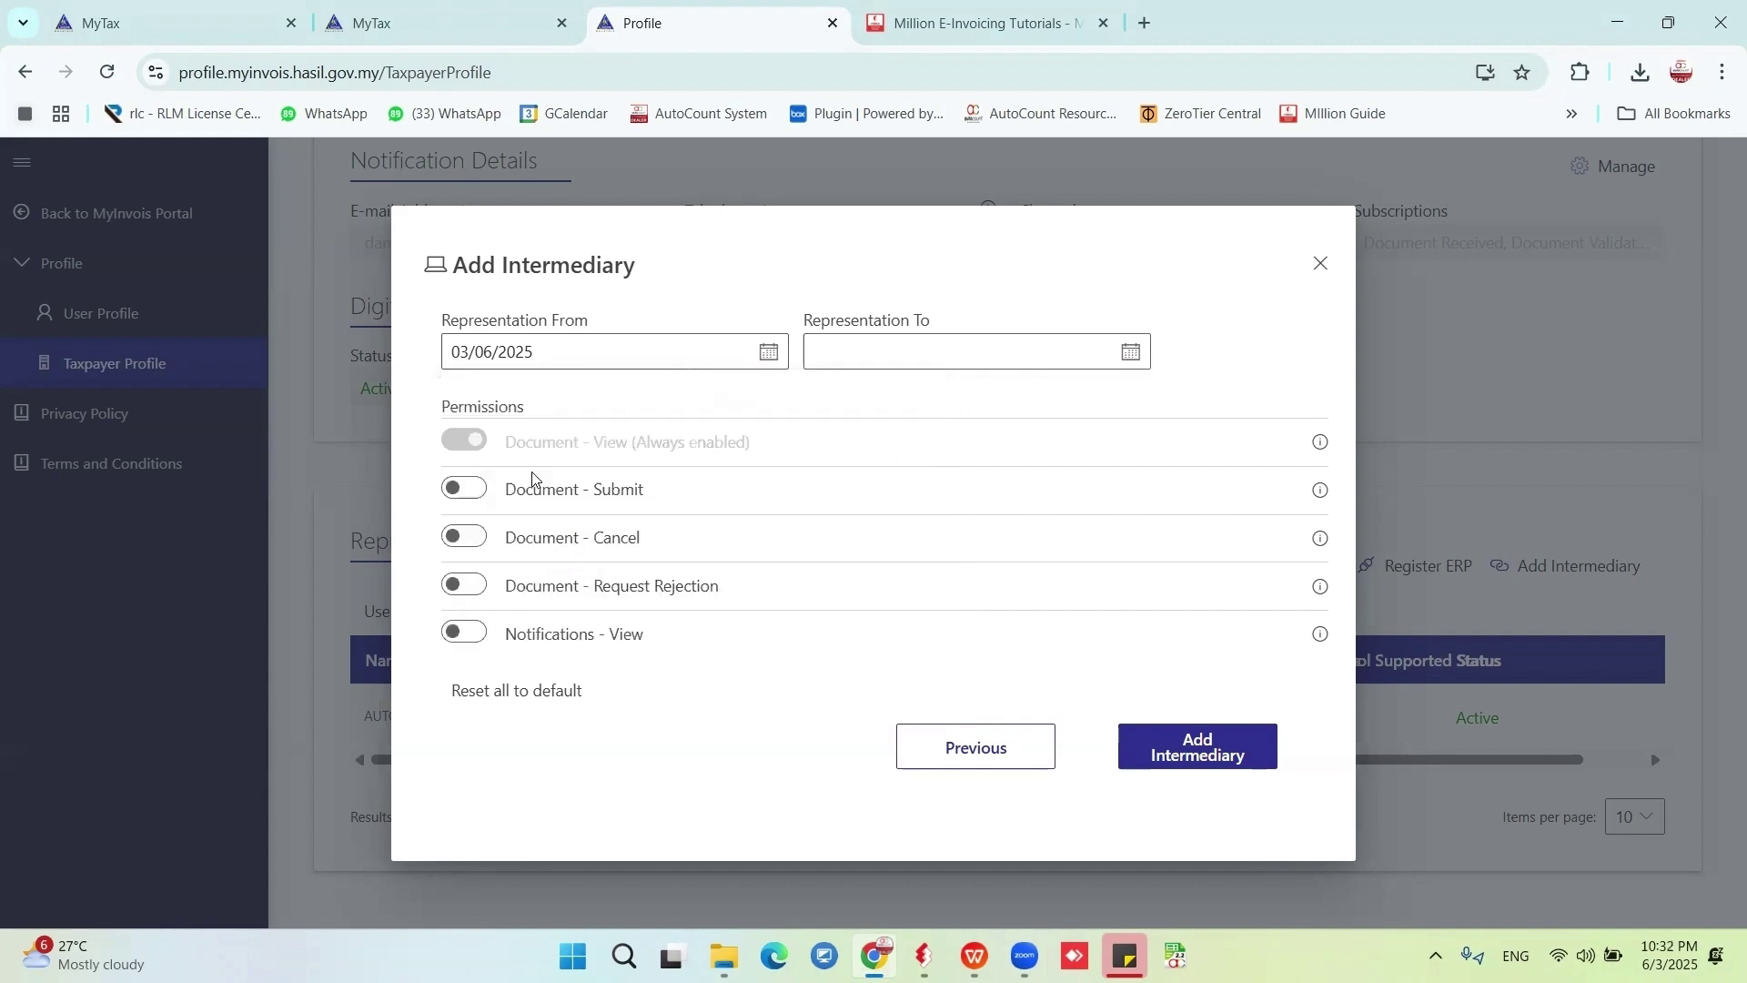
left_click(769, 352)
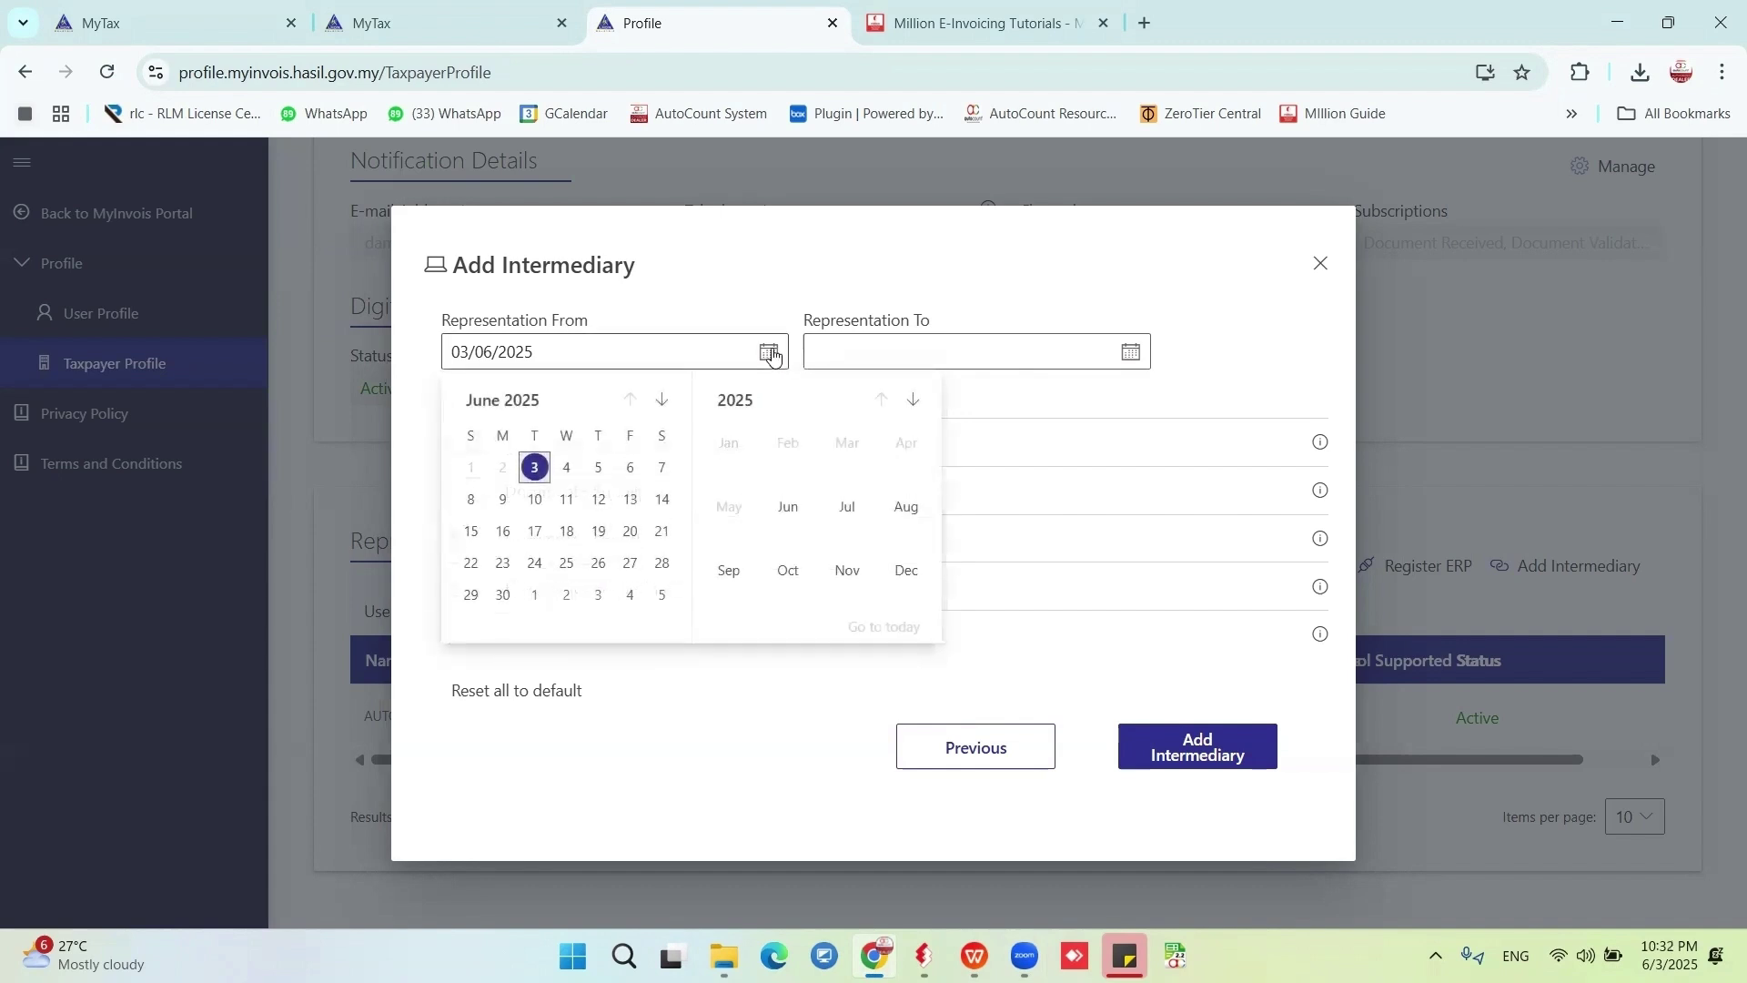
left_click(595, 503)
left_click(766, 356)
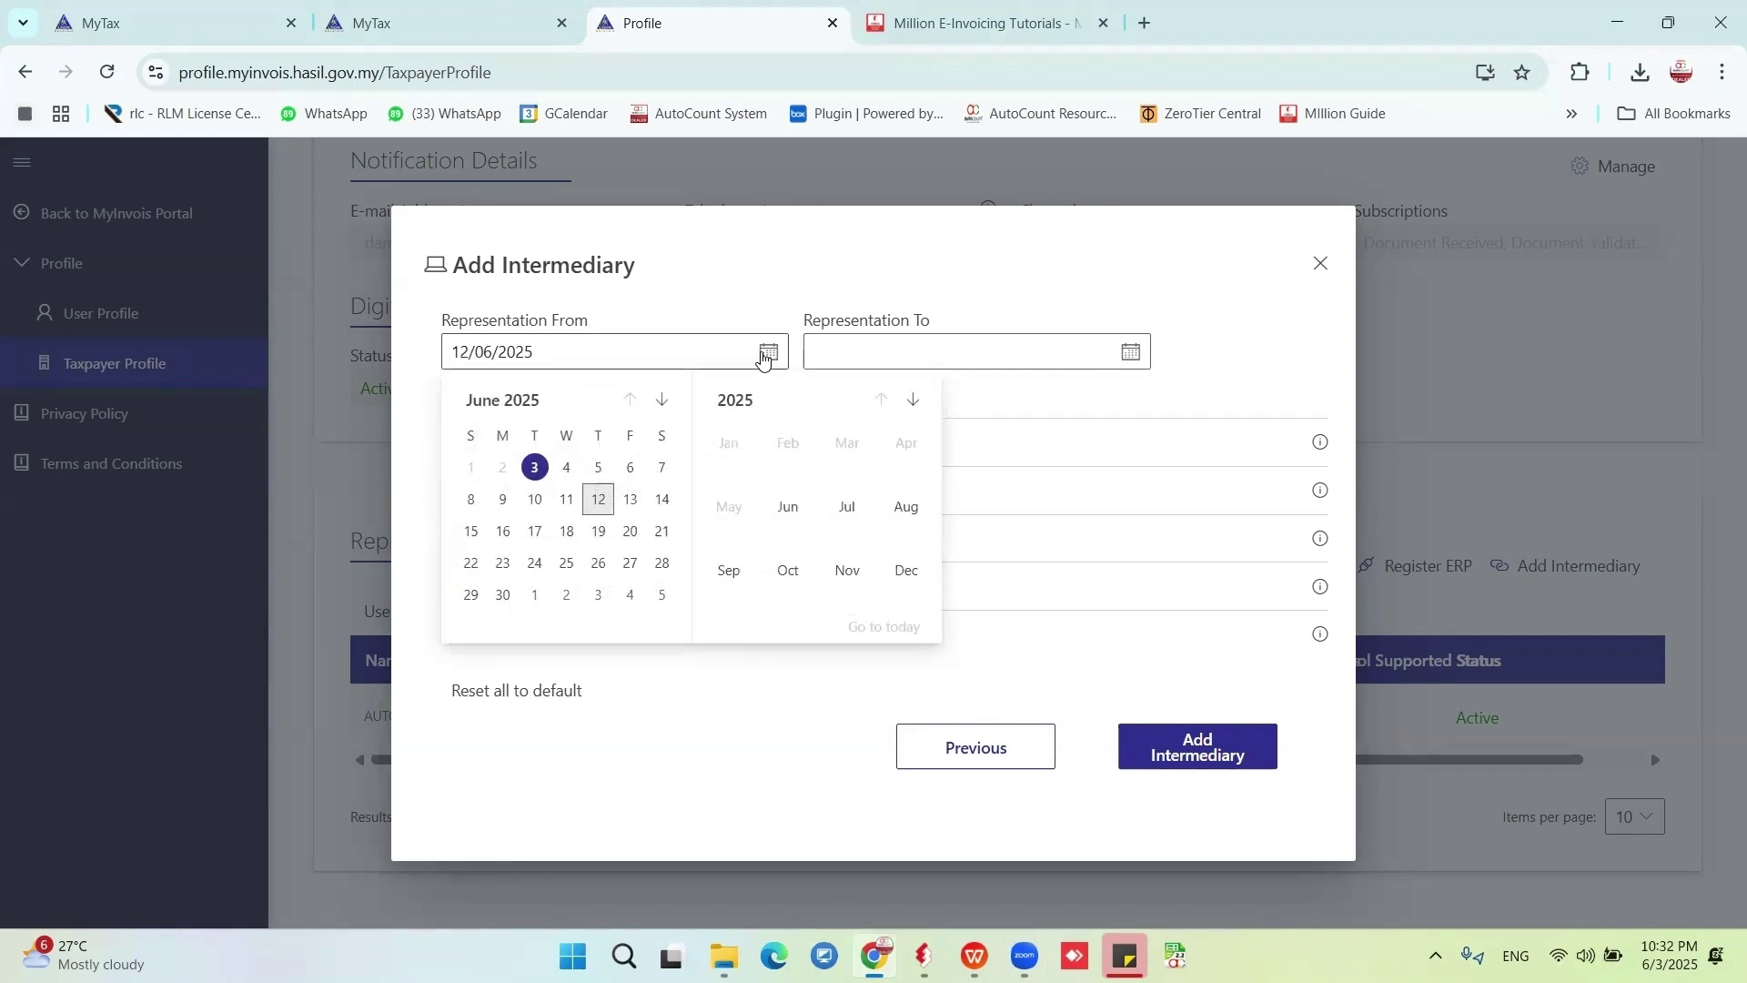
left_click(533, 468)
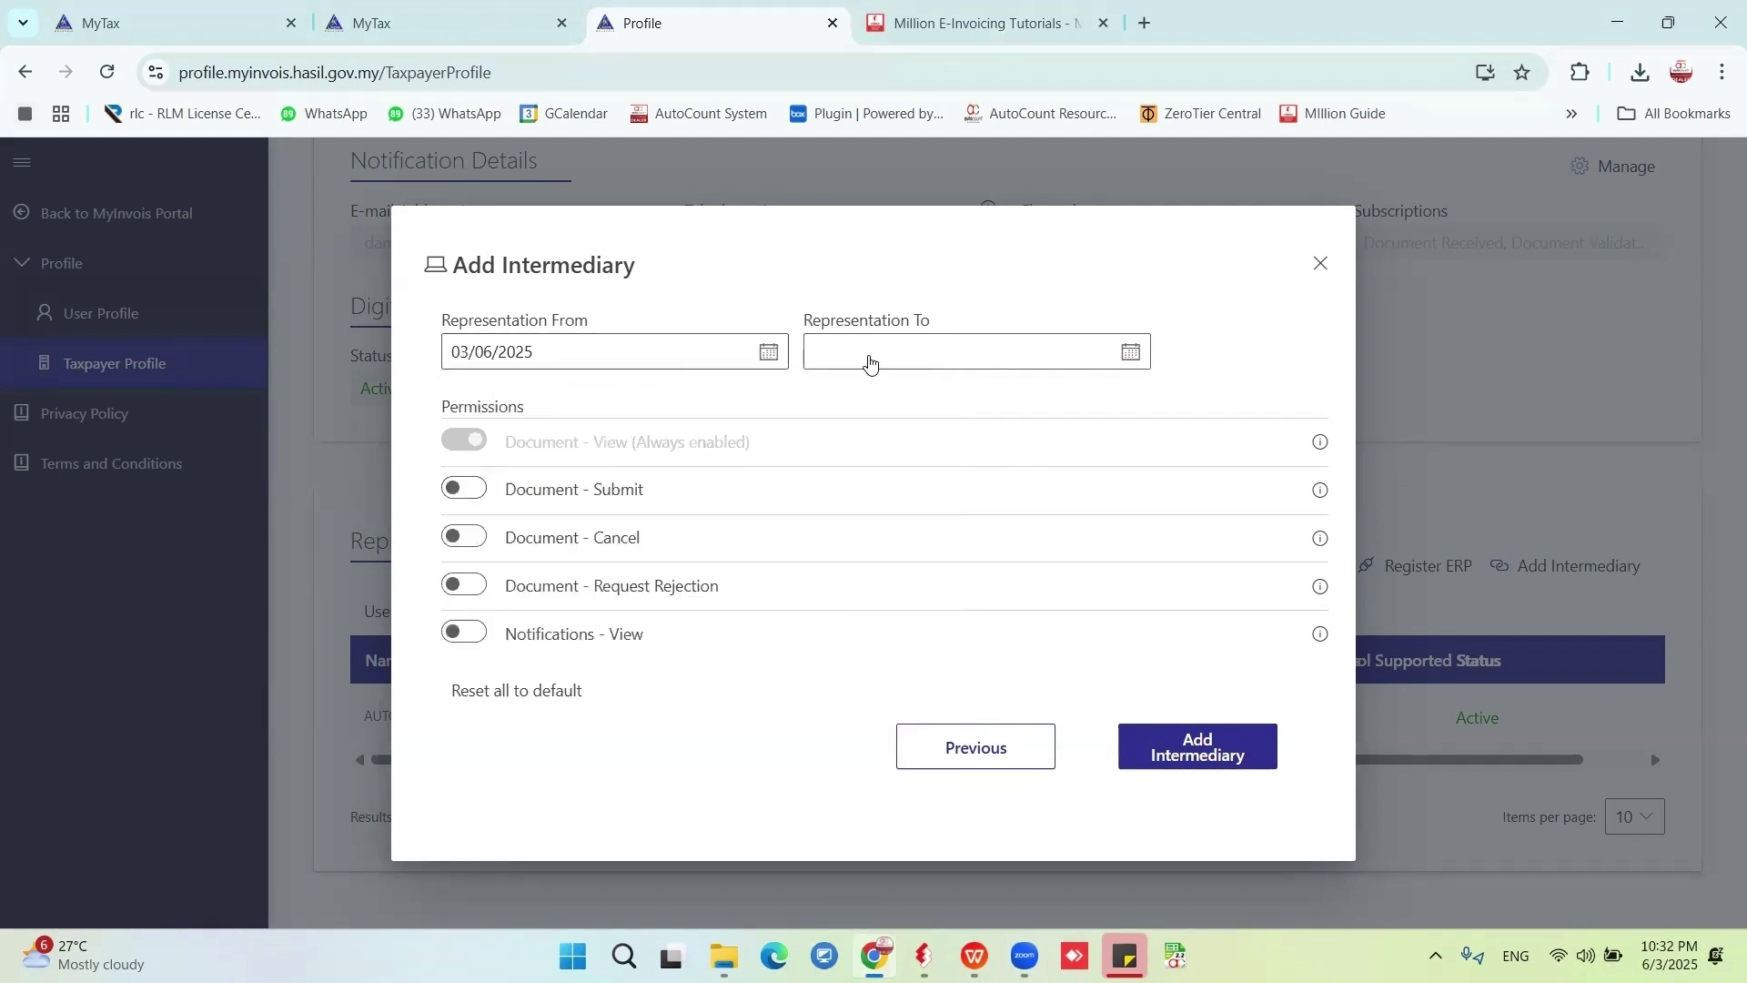
Set the representation end date to 31/12/2030.
left_click(1133, 352)
left_click(1092, 402)
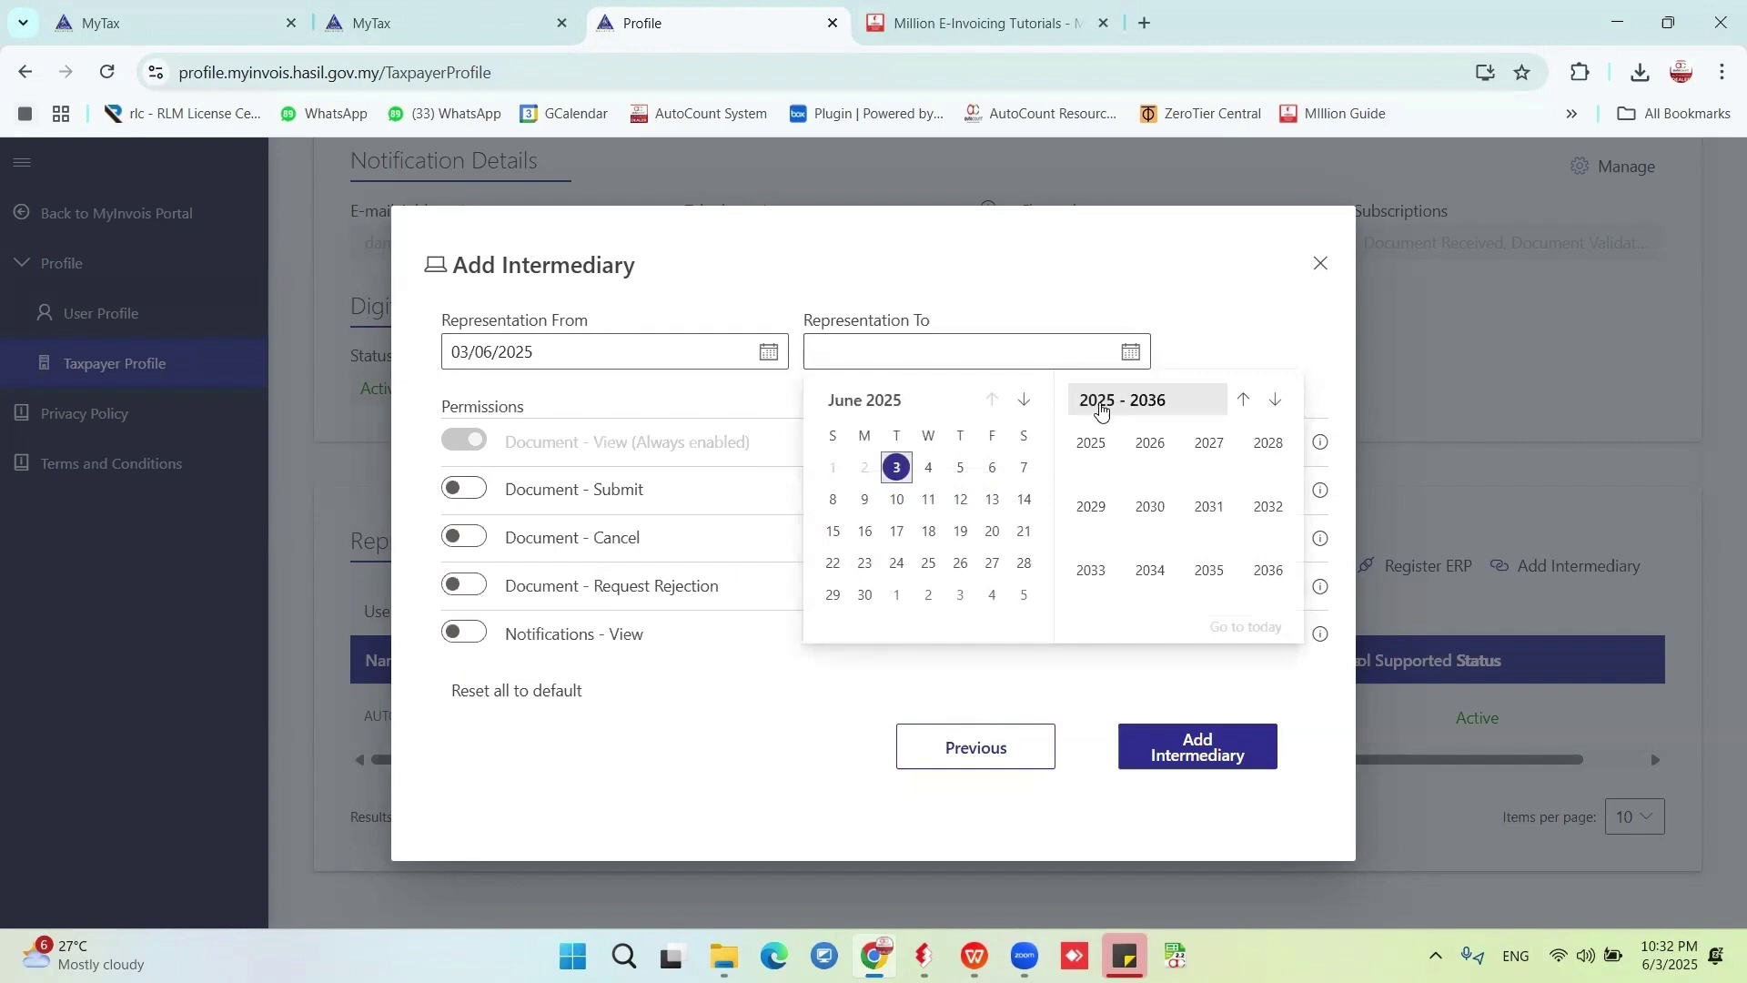
left_click(1150, 508)
left_click(1268, 571)
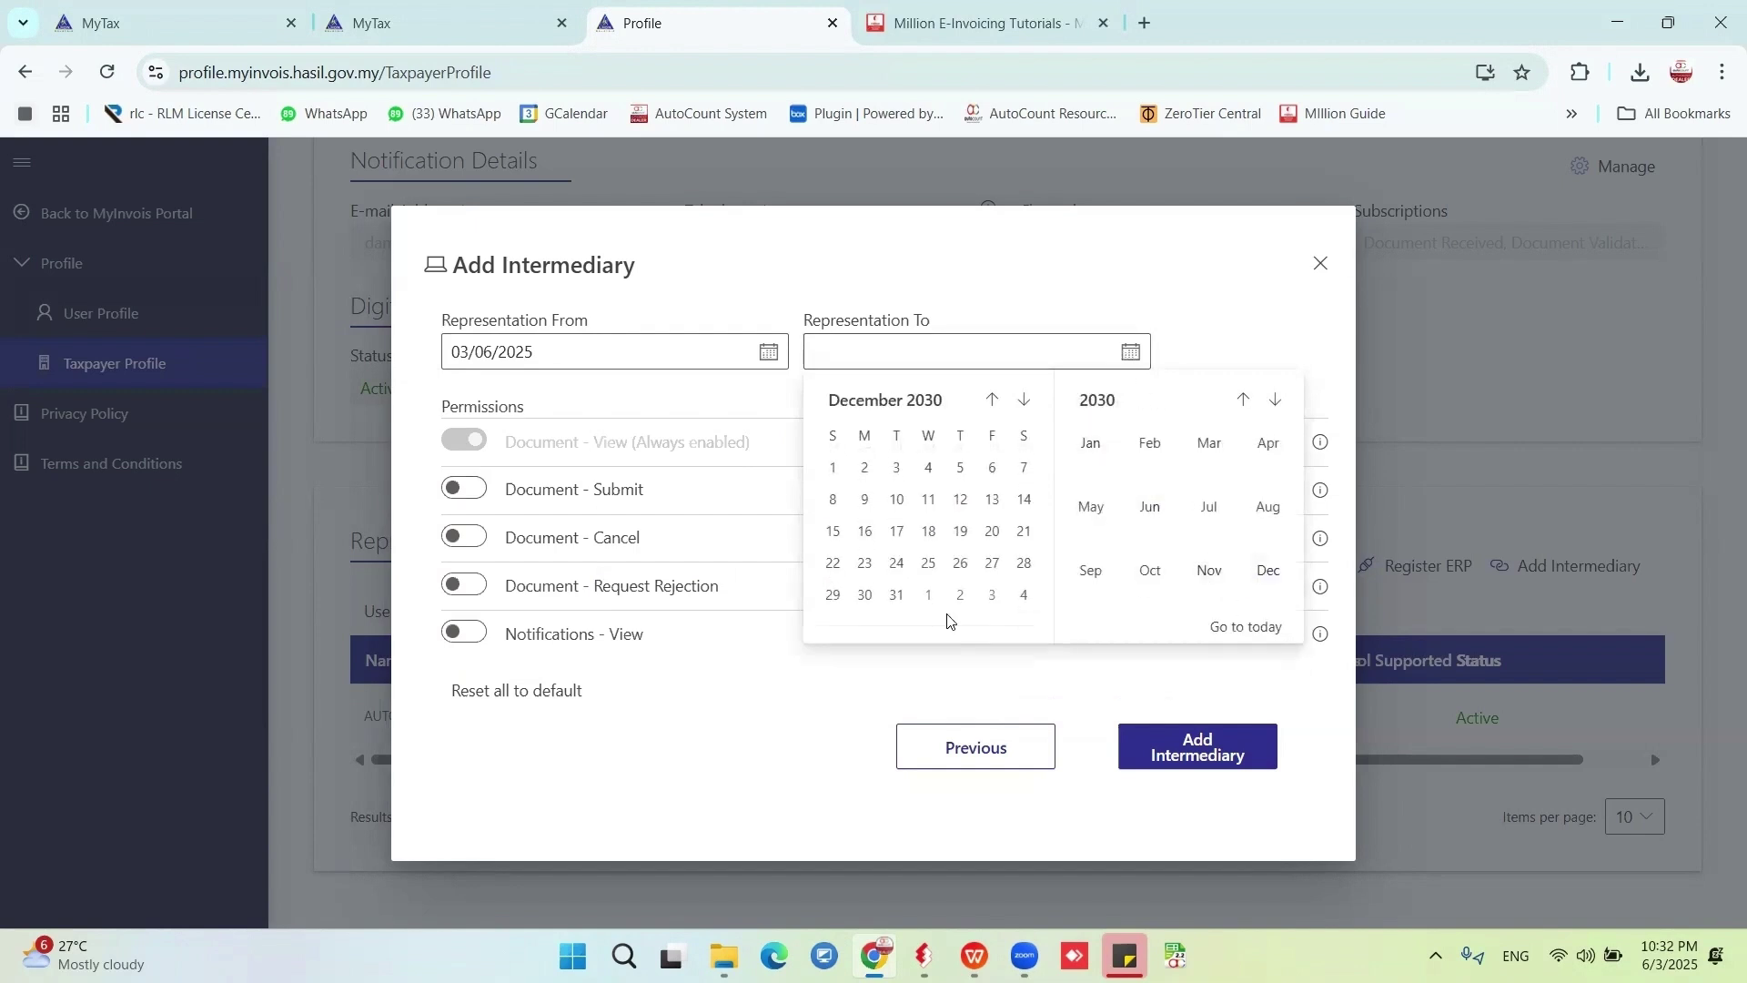
left_click(897, 595)
Enable Submit, Cancel, Request Rejection and Notifications permissions, then add the intermediary.
left_click(465, 489)
left_click(464, 536)
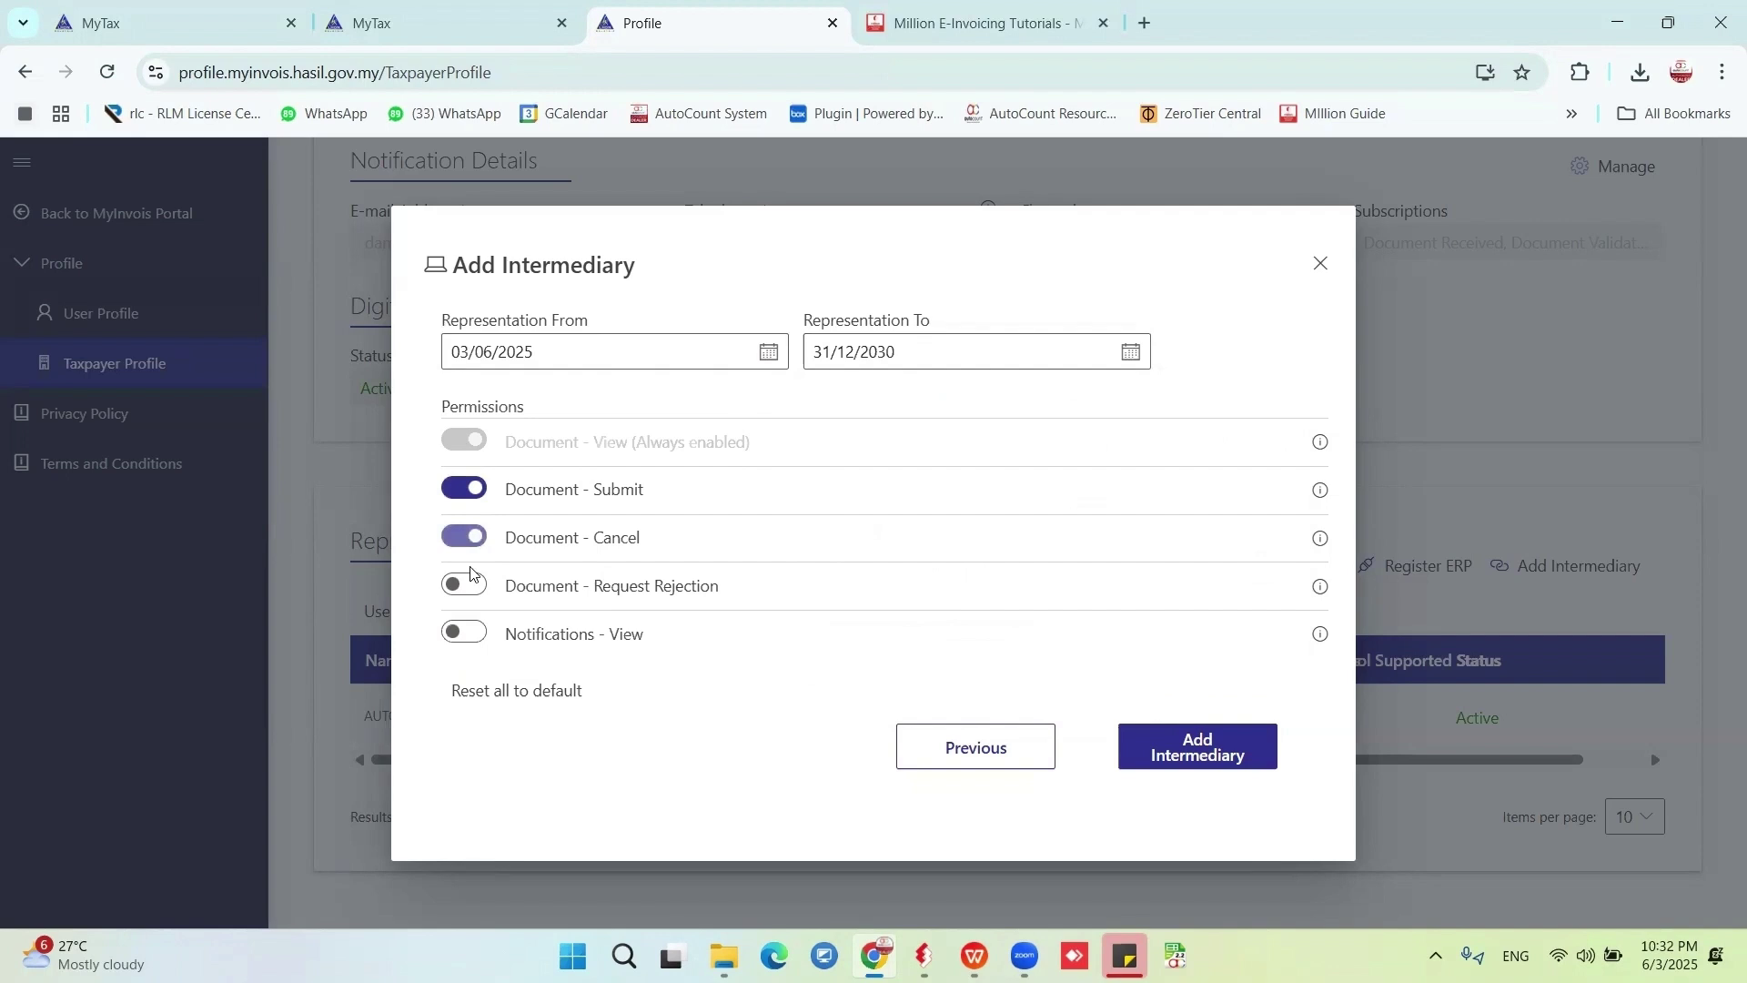
left_click(464, 584)
left_click(465, 631)
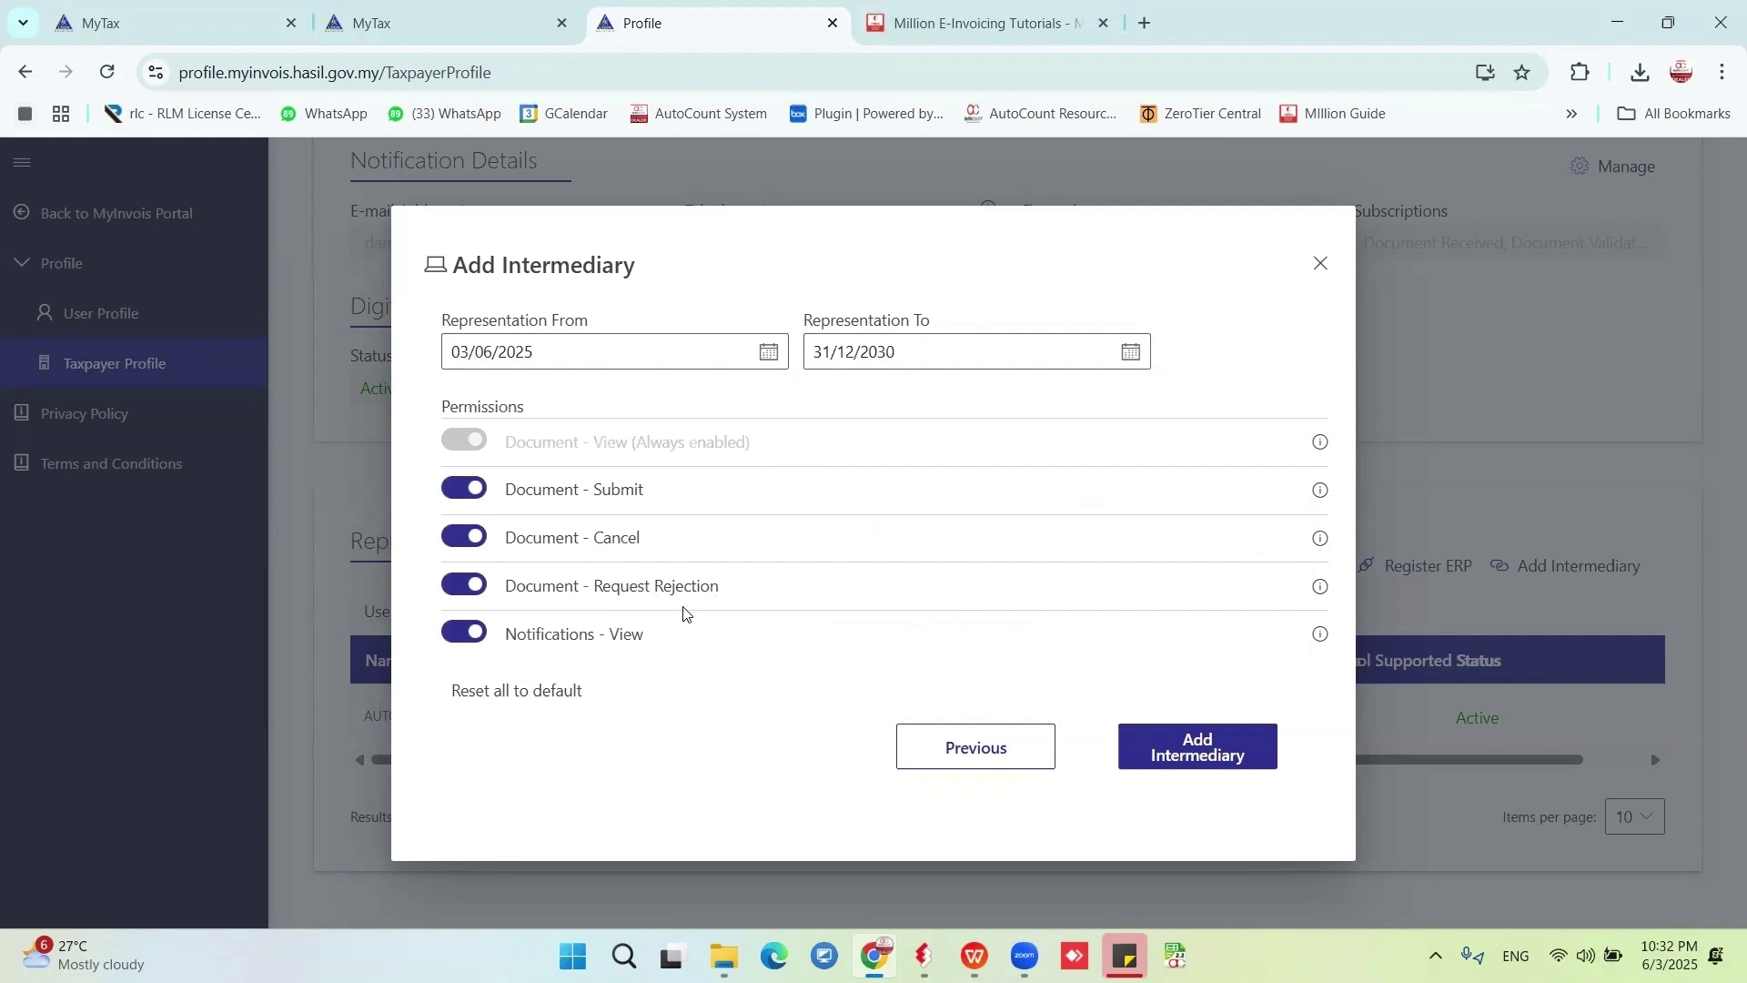
left_click(1197, 747)
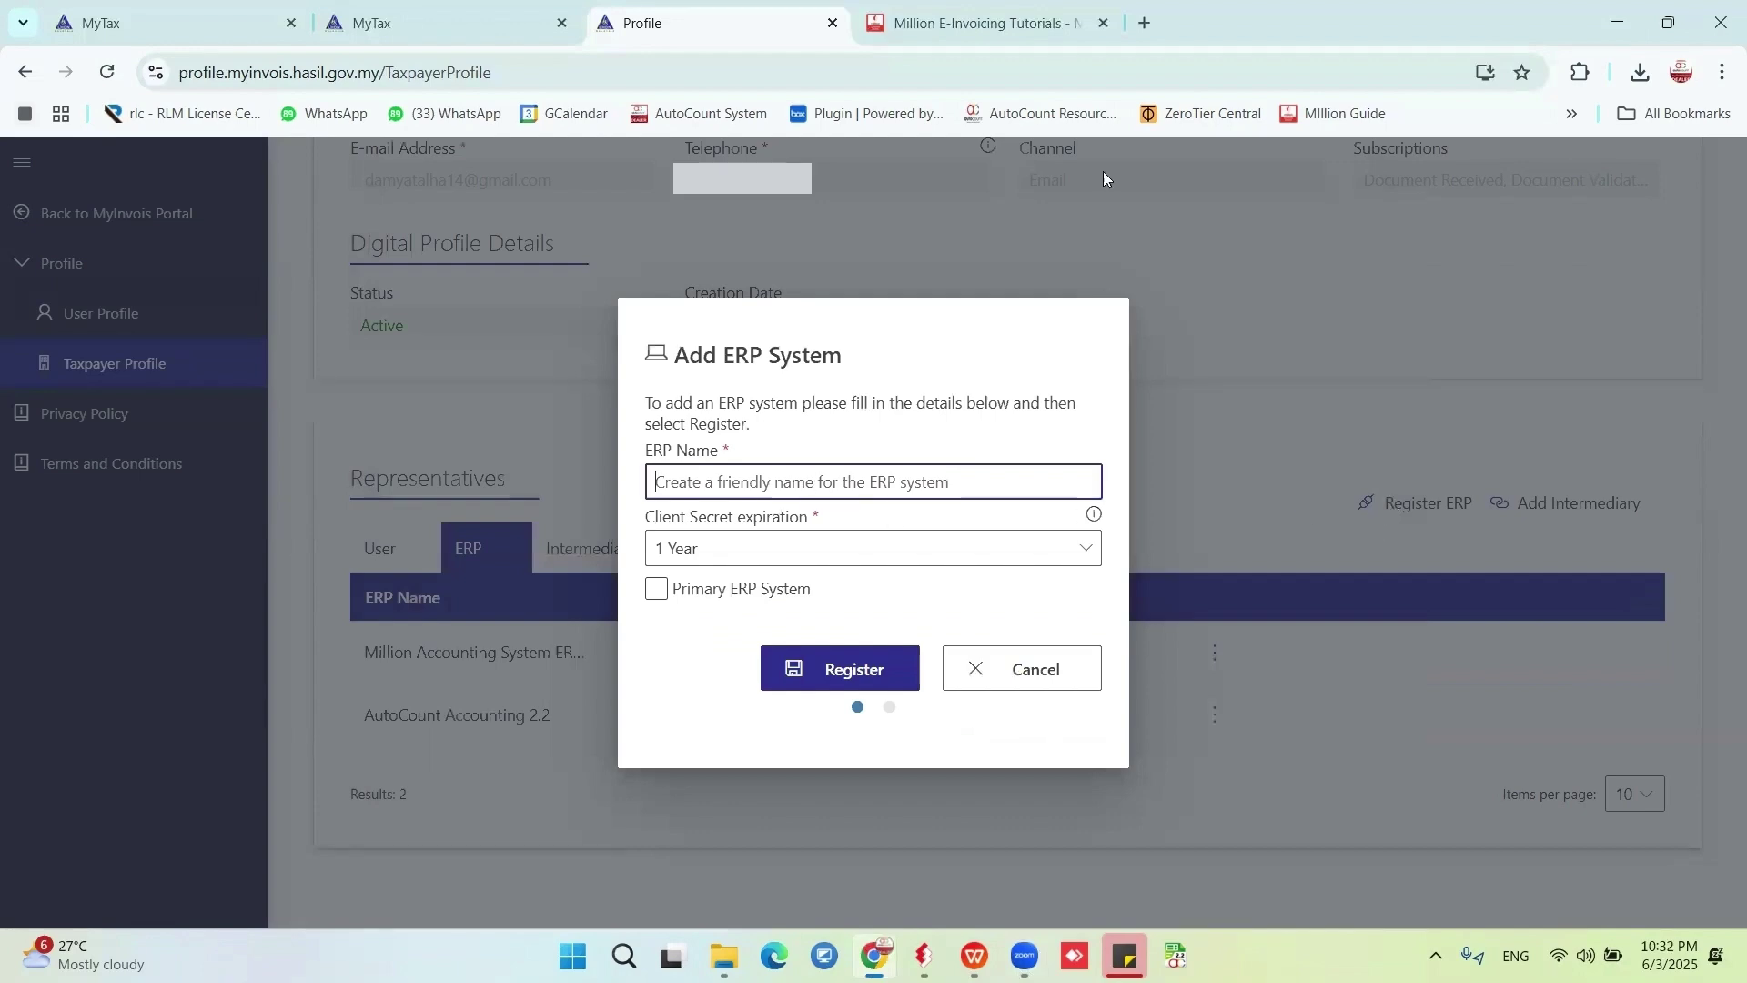
Copy the ERP name MILLION SOFTWARE SDN BHD from the tutorial's ERP registration details.
left_click(1006, 23)
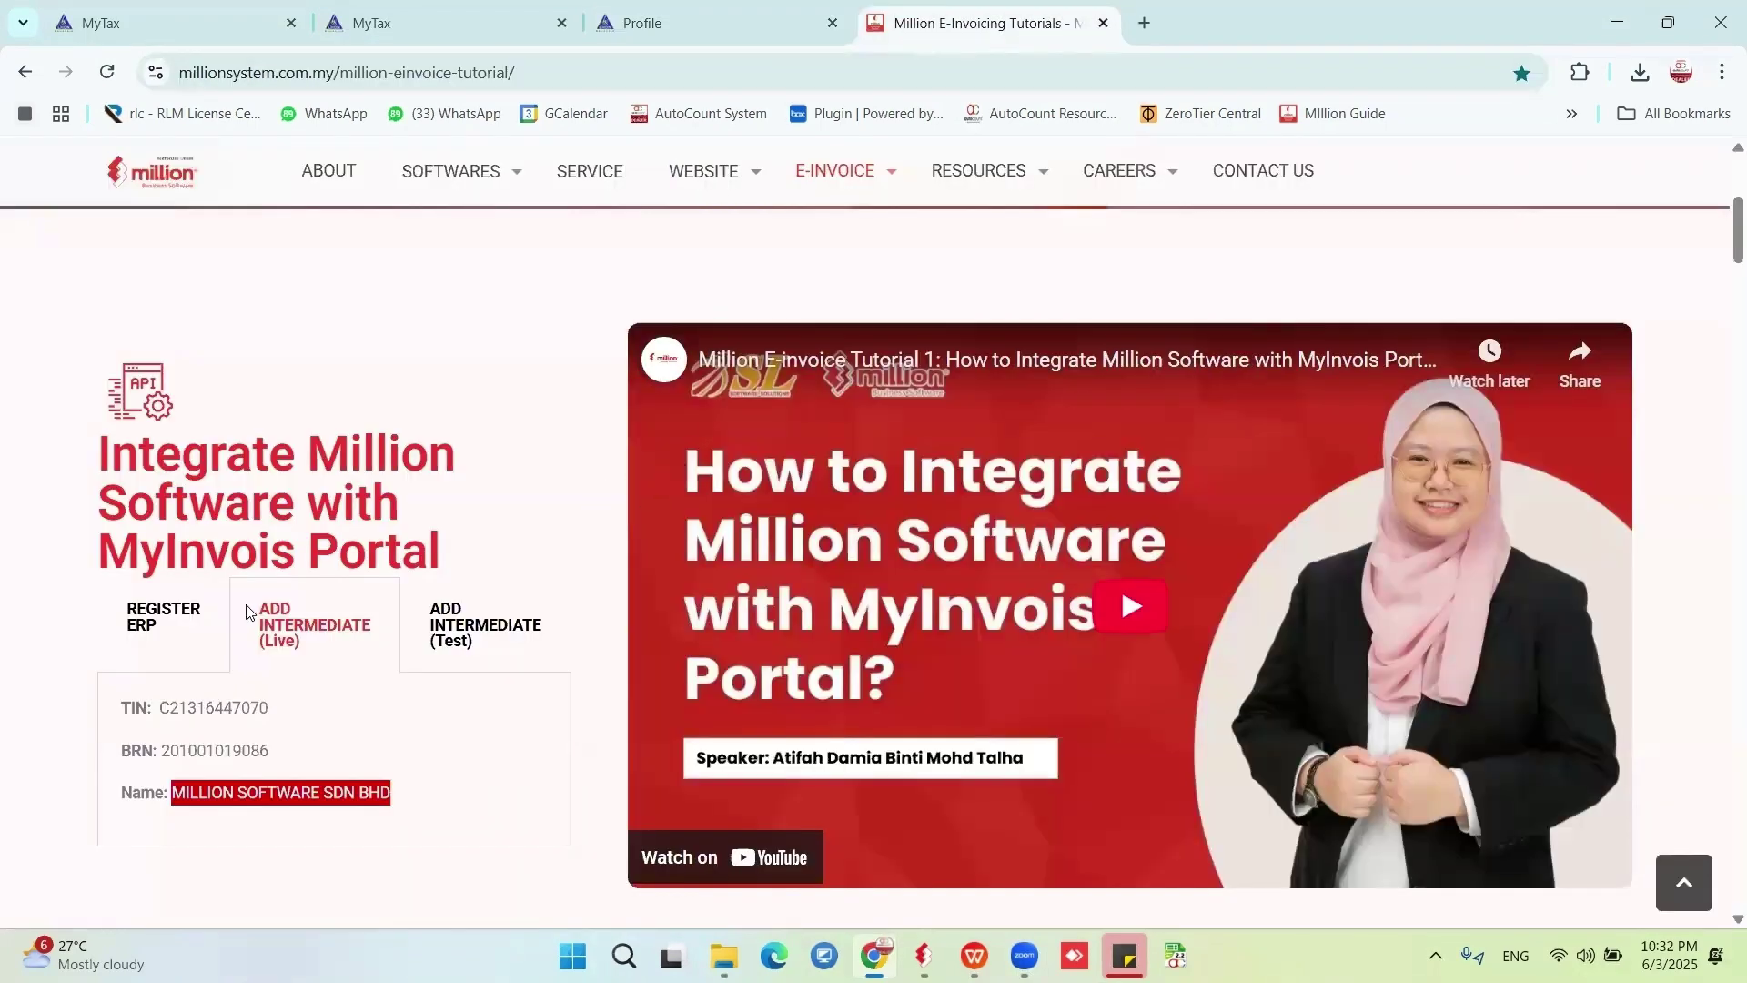
left_click(166, 618)
left_click_drag(437, 717, 207, 707)
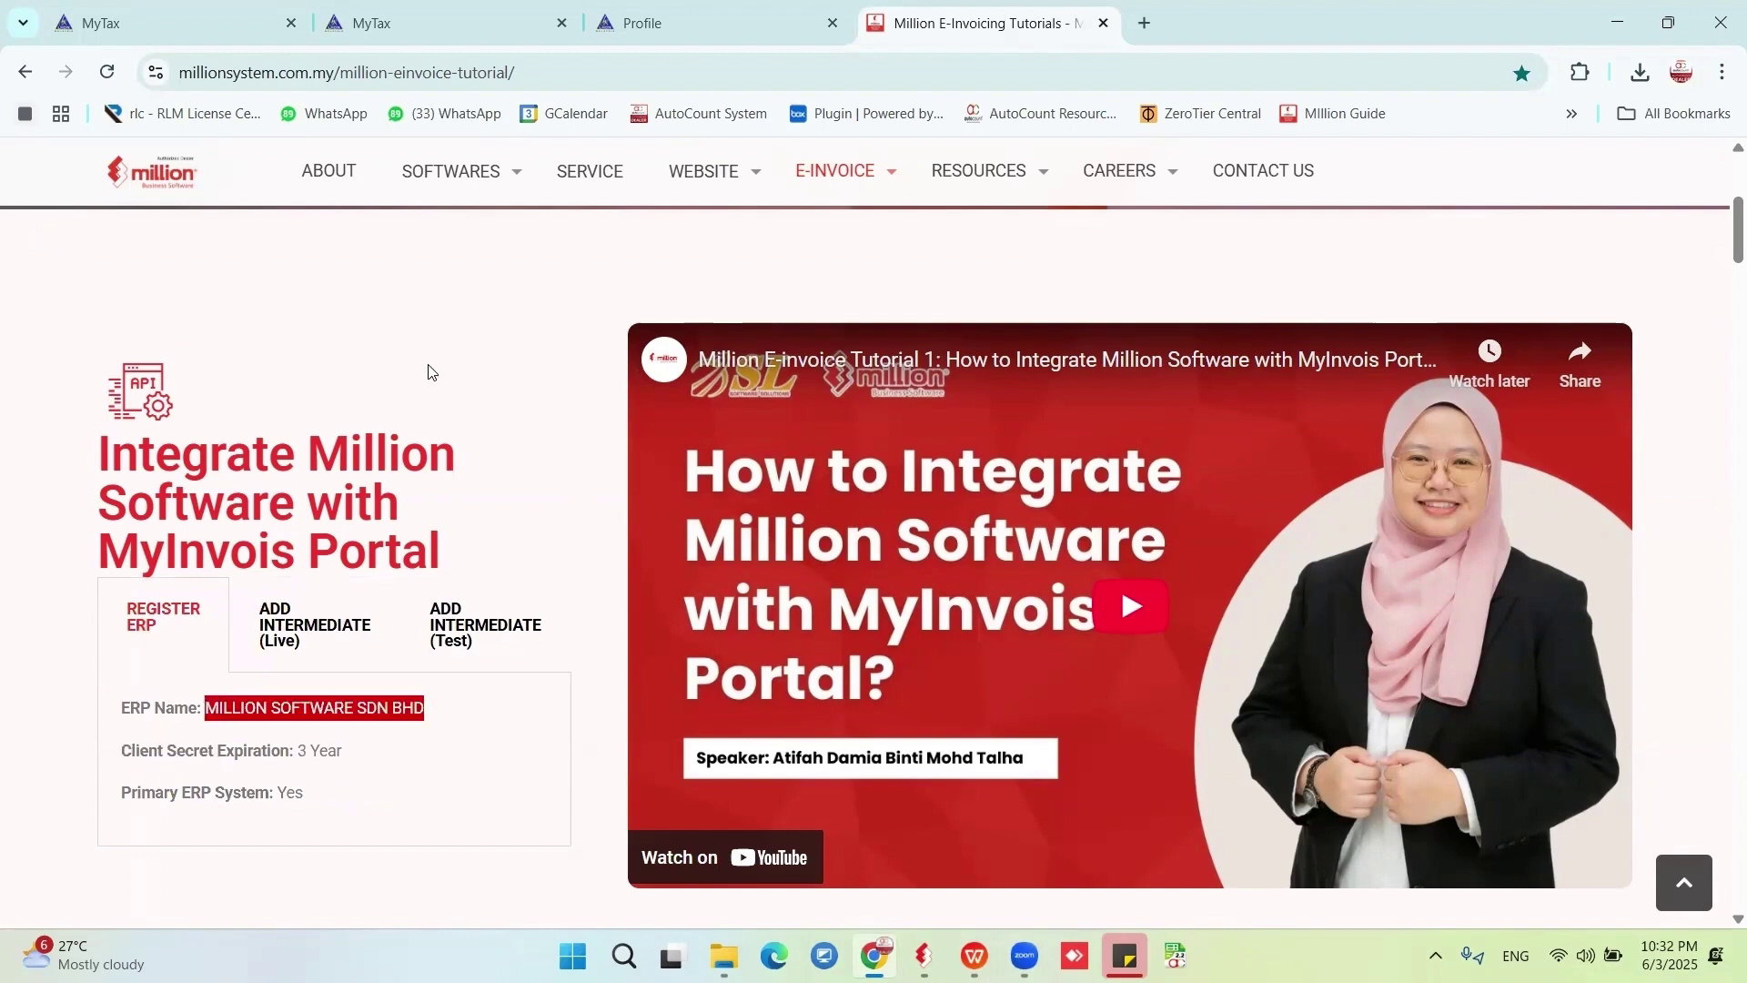
key("ctrl+c")
Register the ERP named MILLION SOFTWARE SDN BHD with 3 Year client secret expiration.
left_click(642, 22)
left_click(819, 480)
key("ctrl+v")
left_click(875, 555)
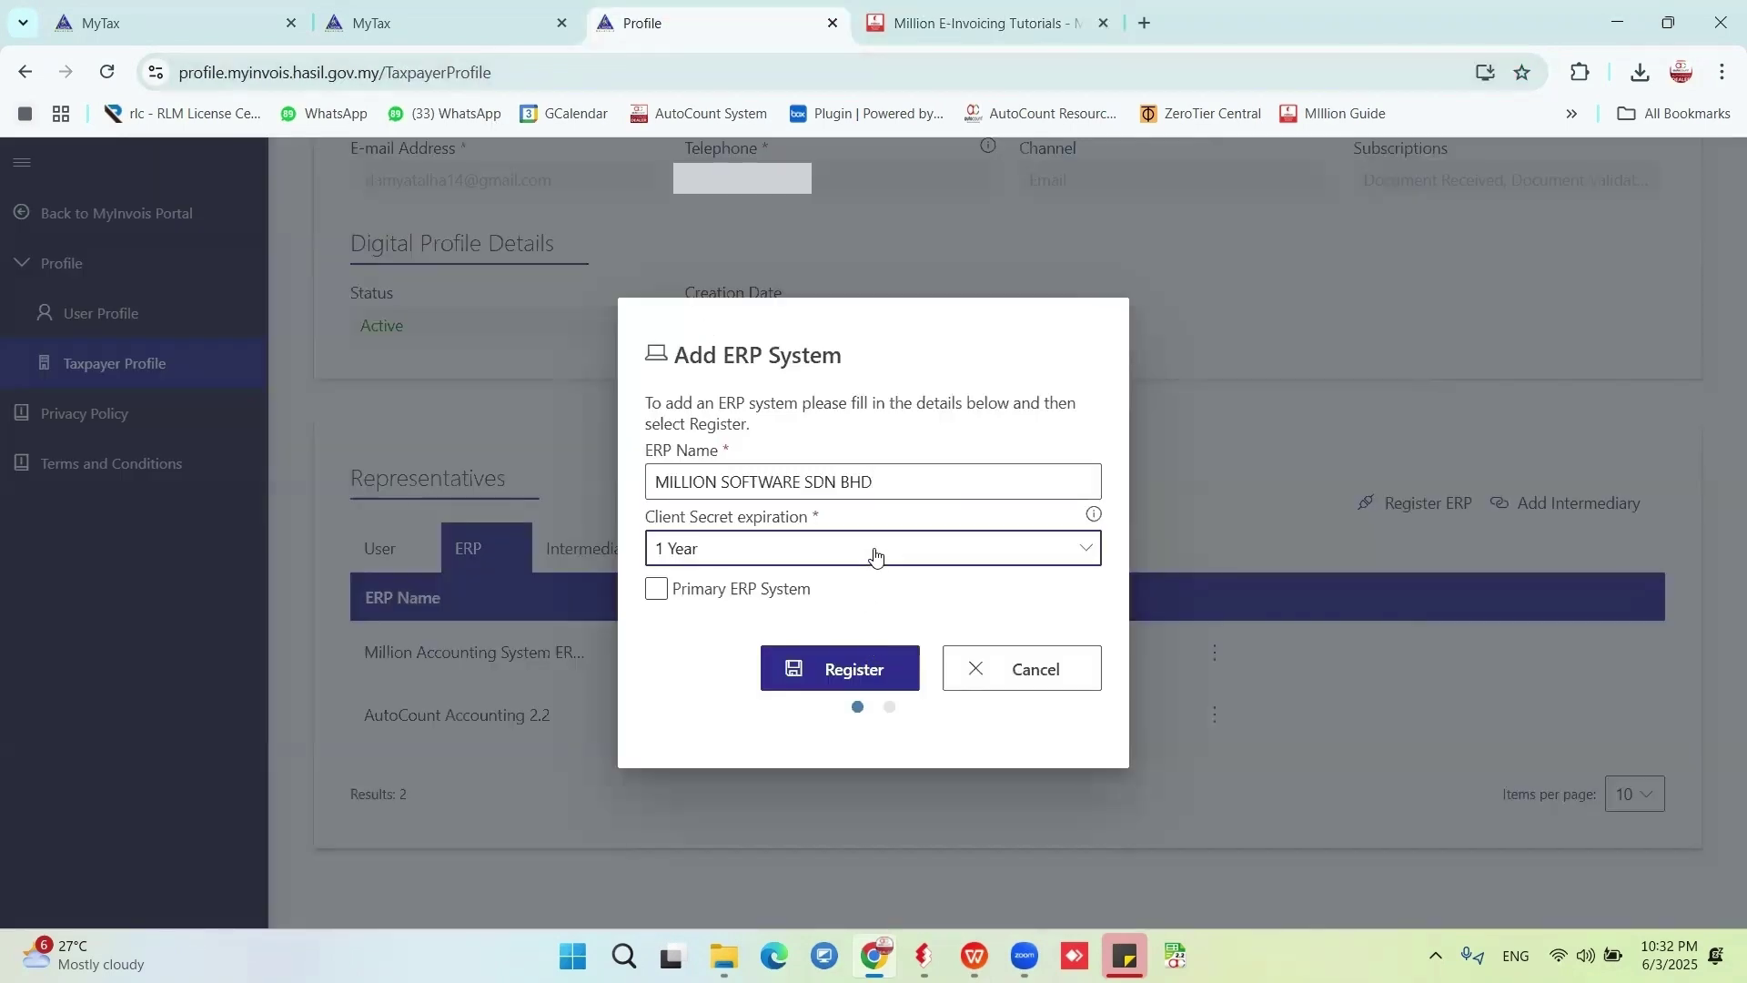
left_click(713, 667)
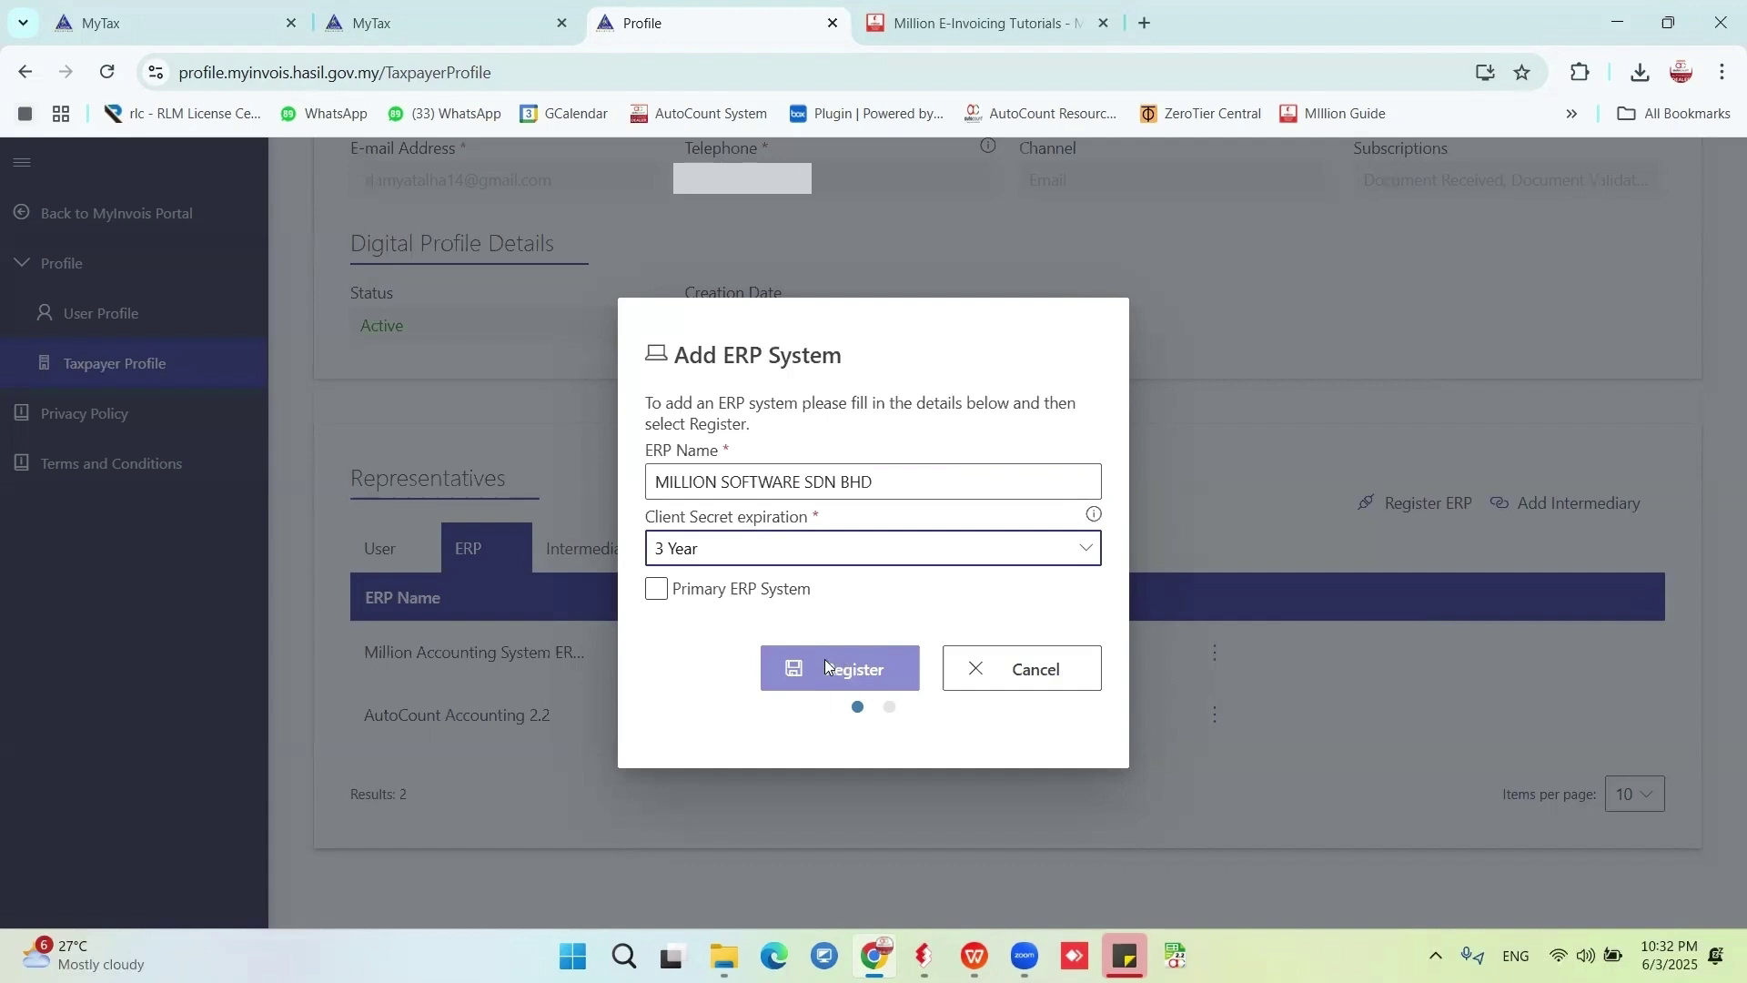
left_click(1022, 668)
left_click(1216, 653)
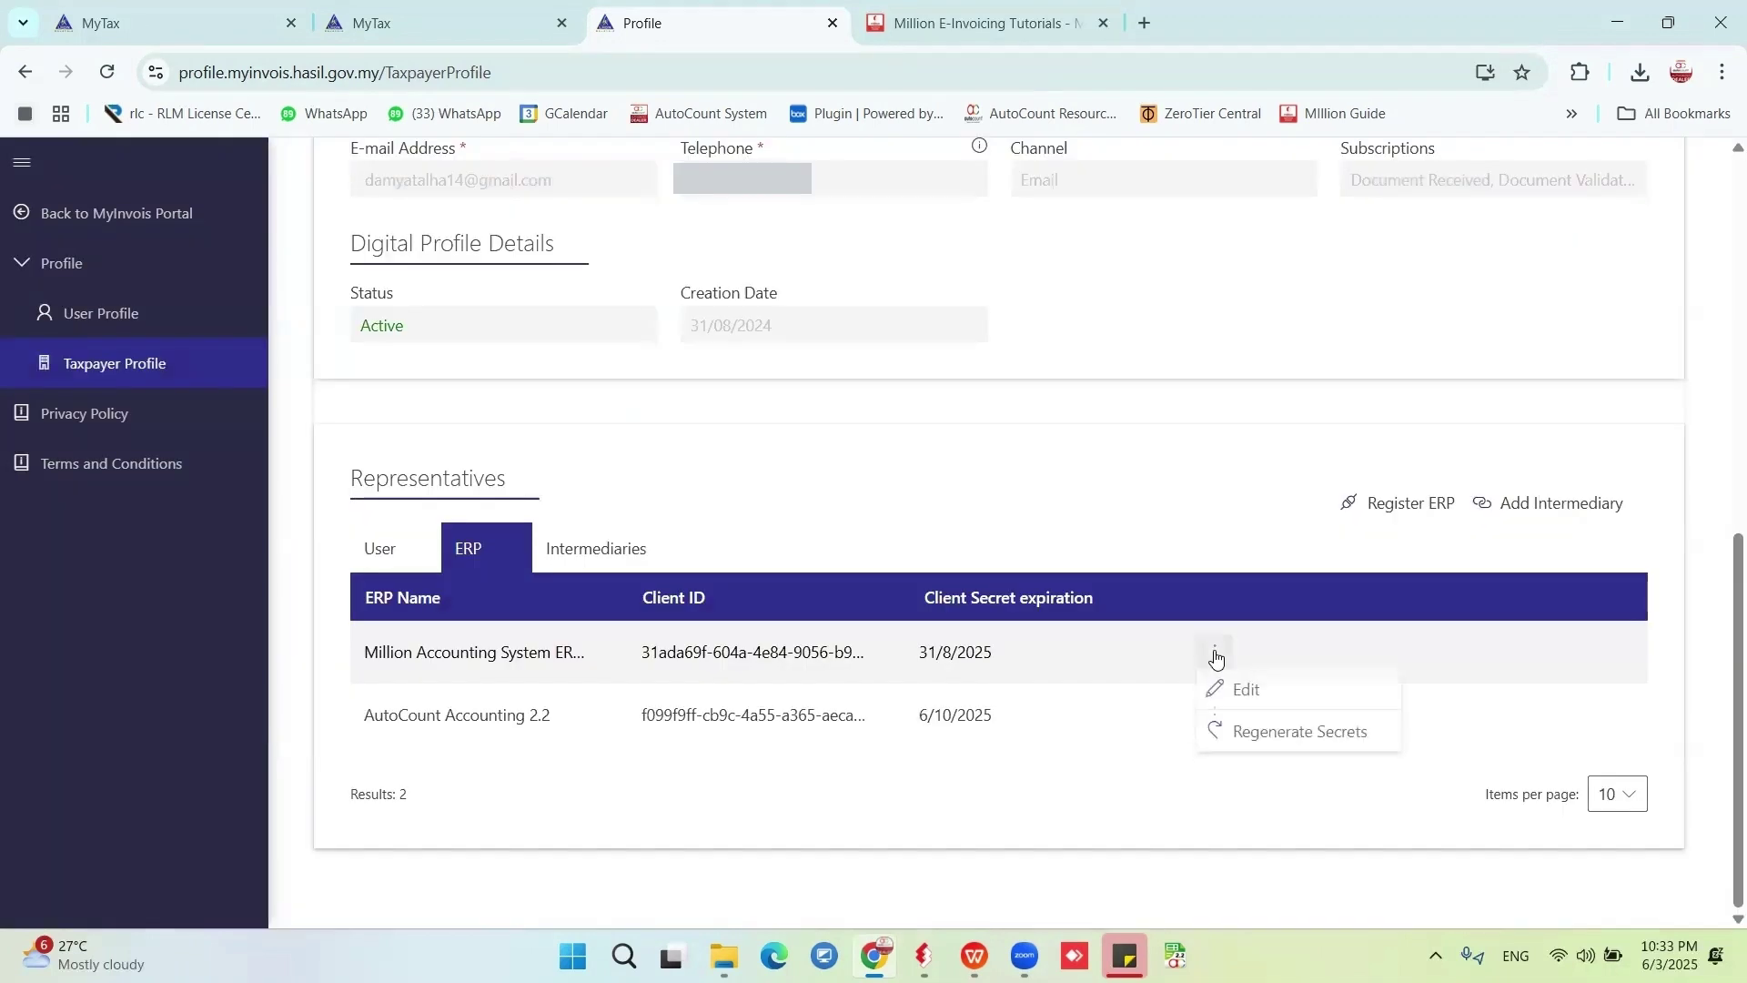
Regenerate Million Accounting System secrets: current expire Immediately, new ones valid 3 Year.
left_click(1263, 737)
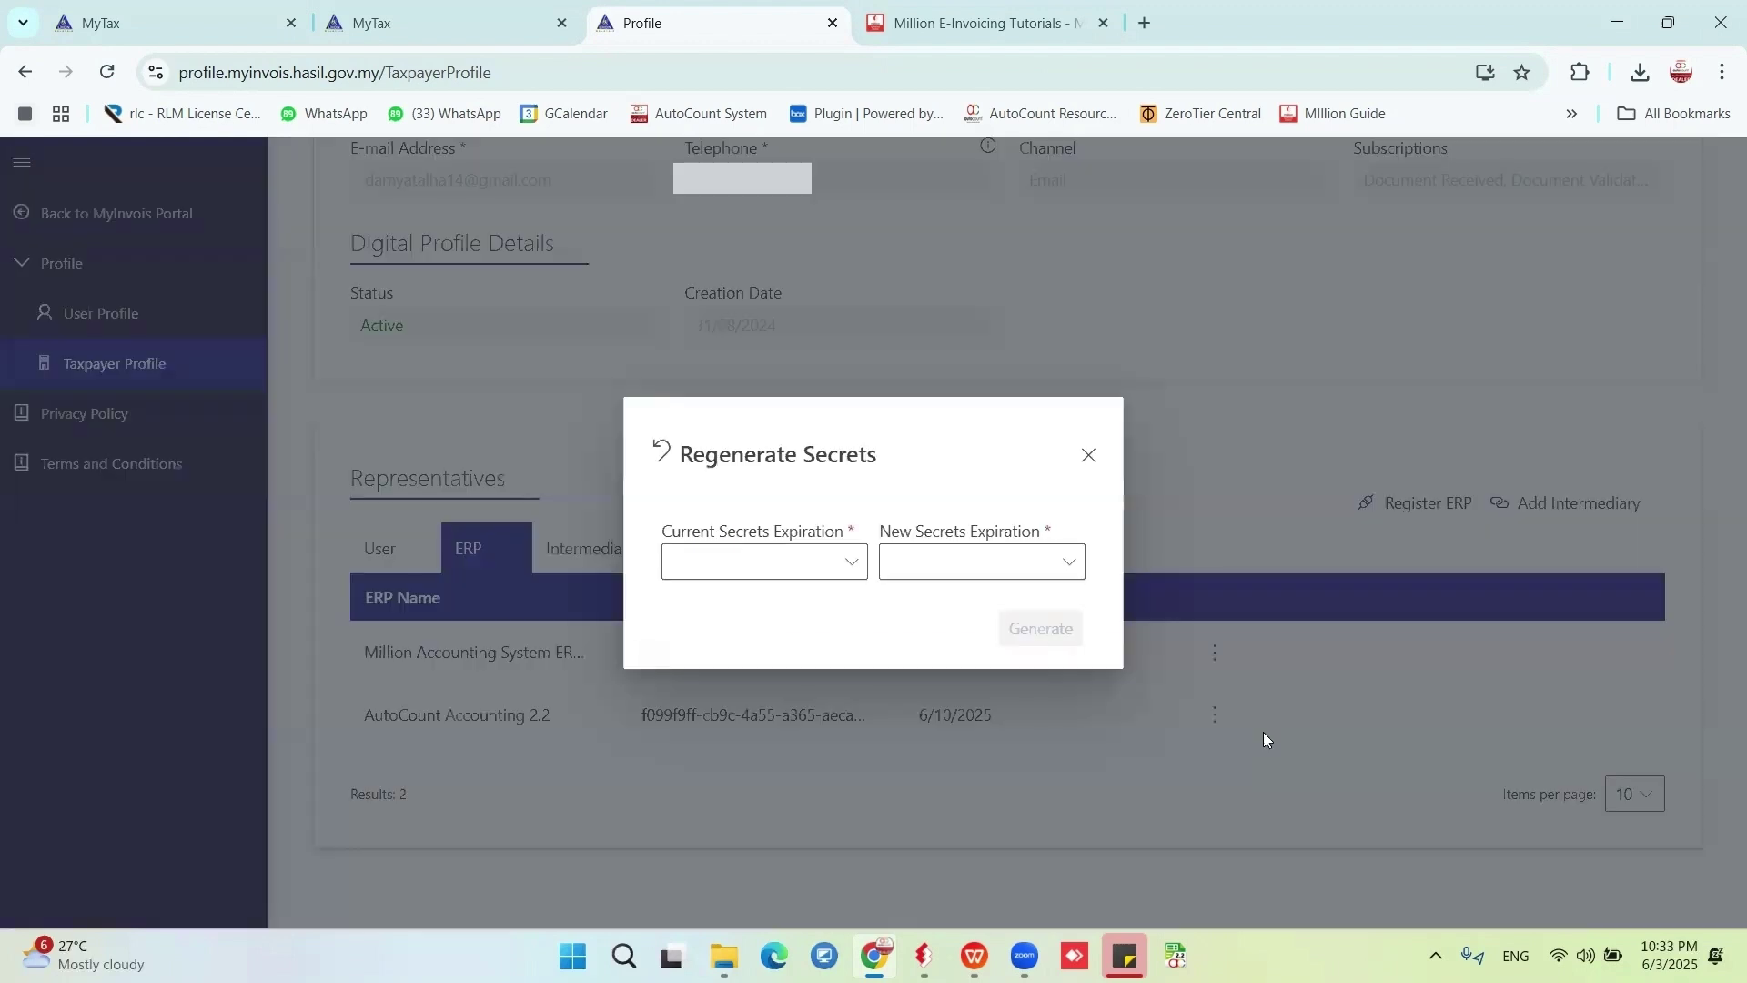
left_click(765, 562)
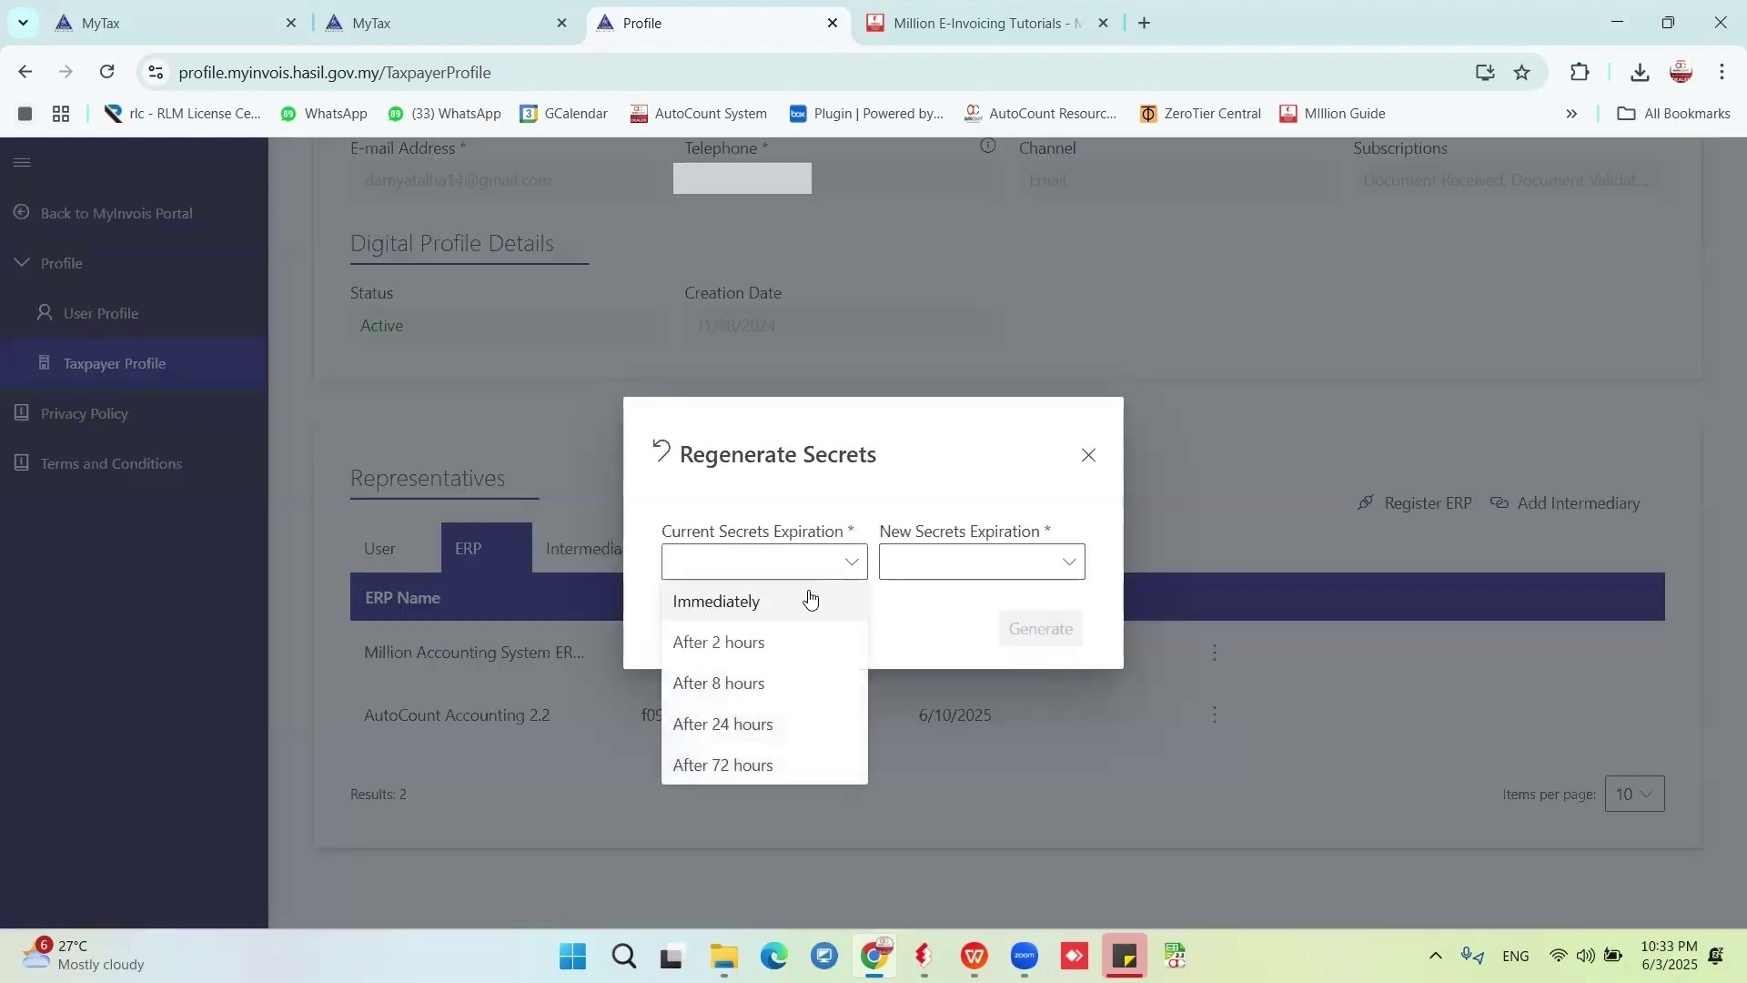
left_click(754, 606)
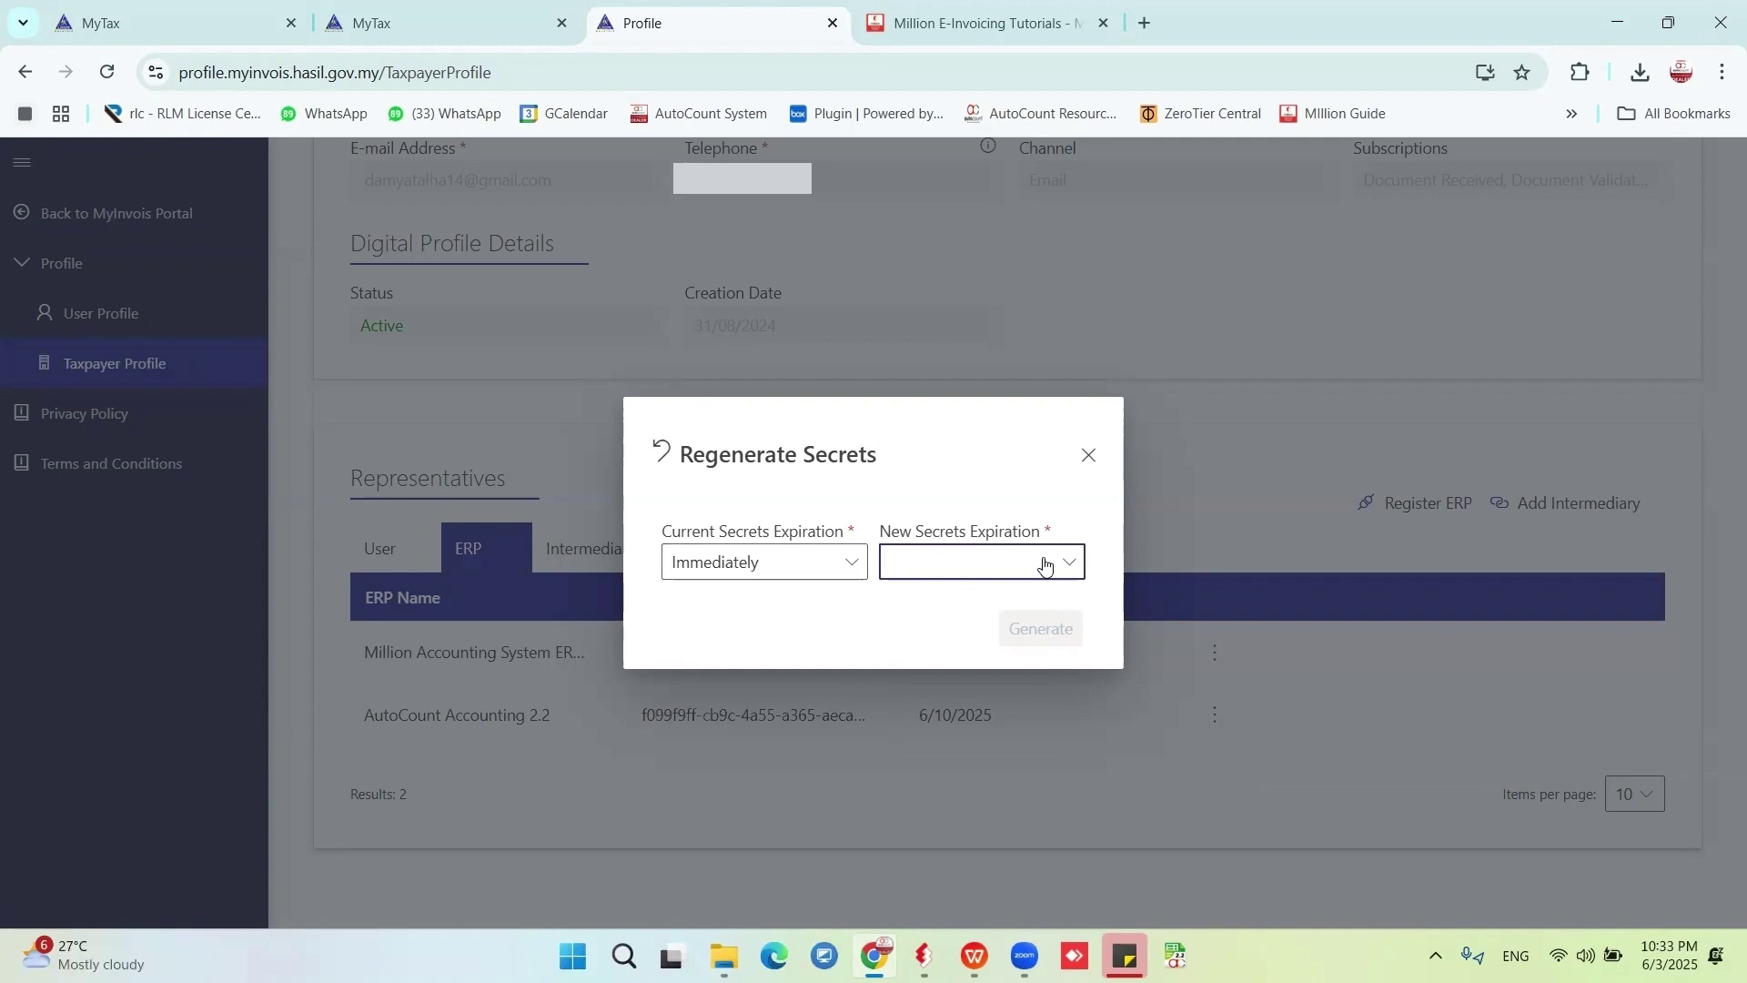
left_click(1039, 563)
left_click(912, 685)
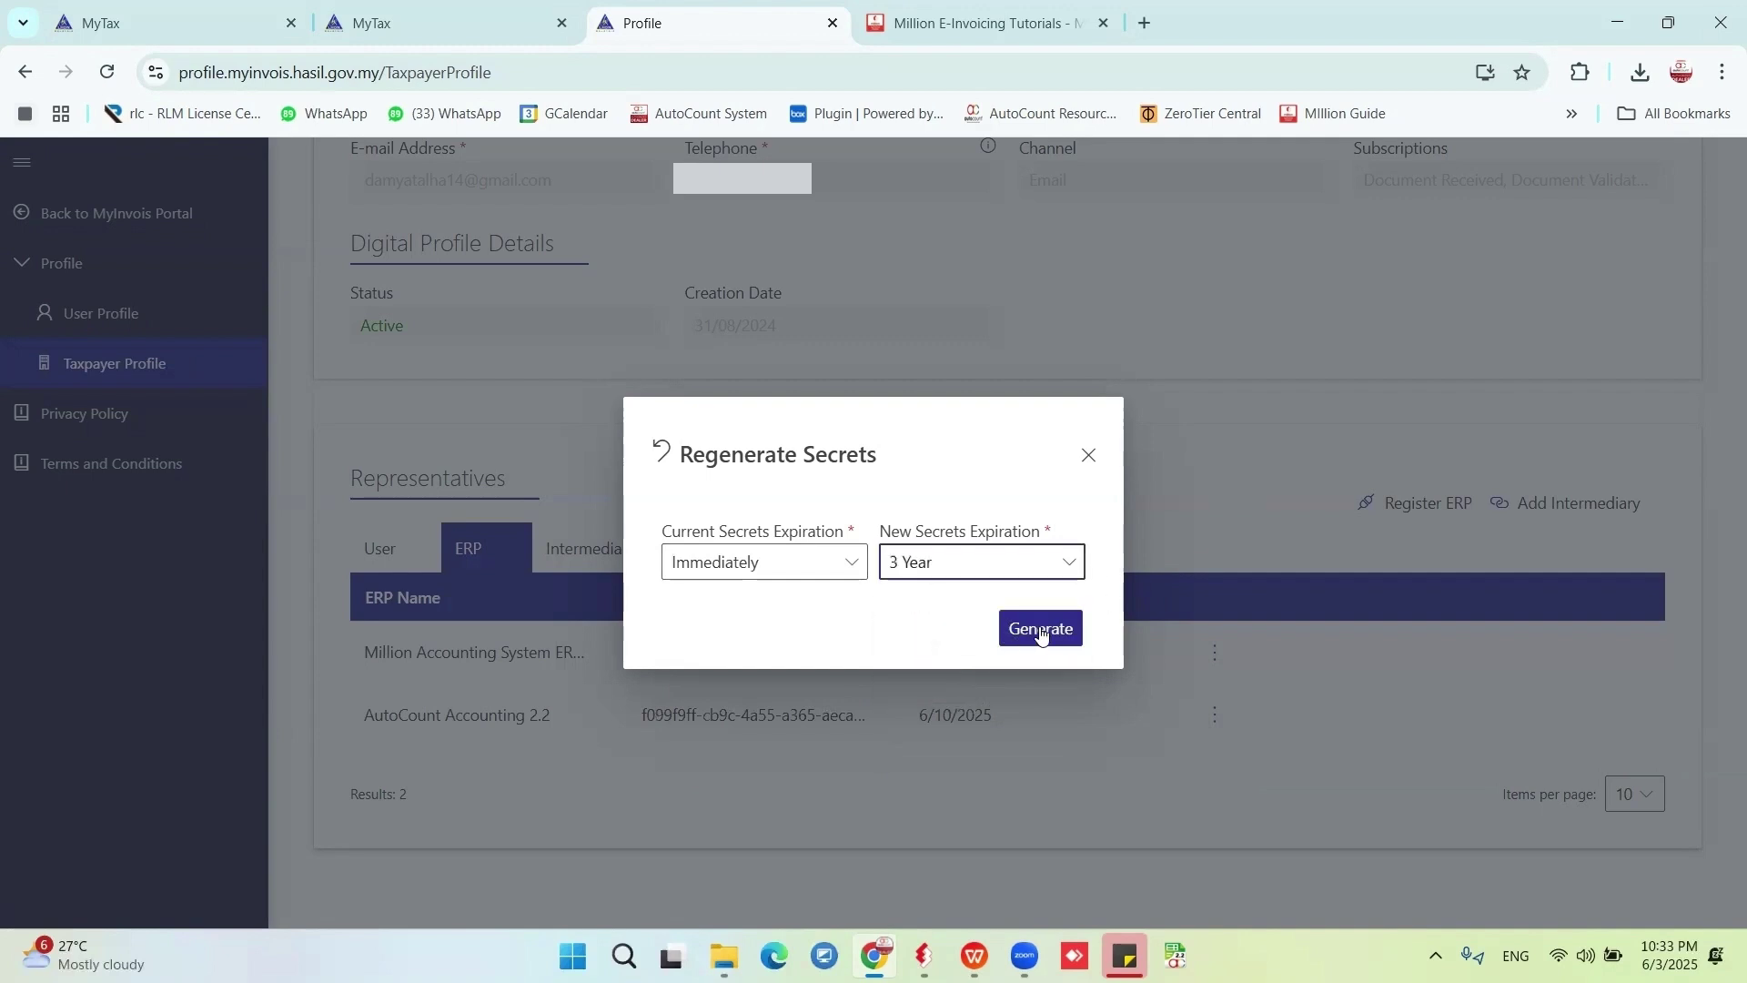
left_click(1040, 636)
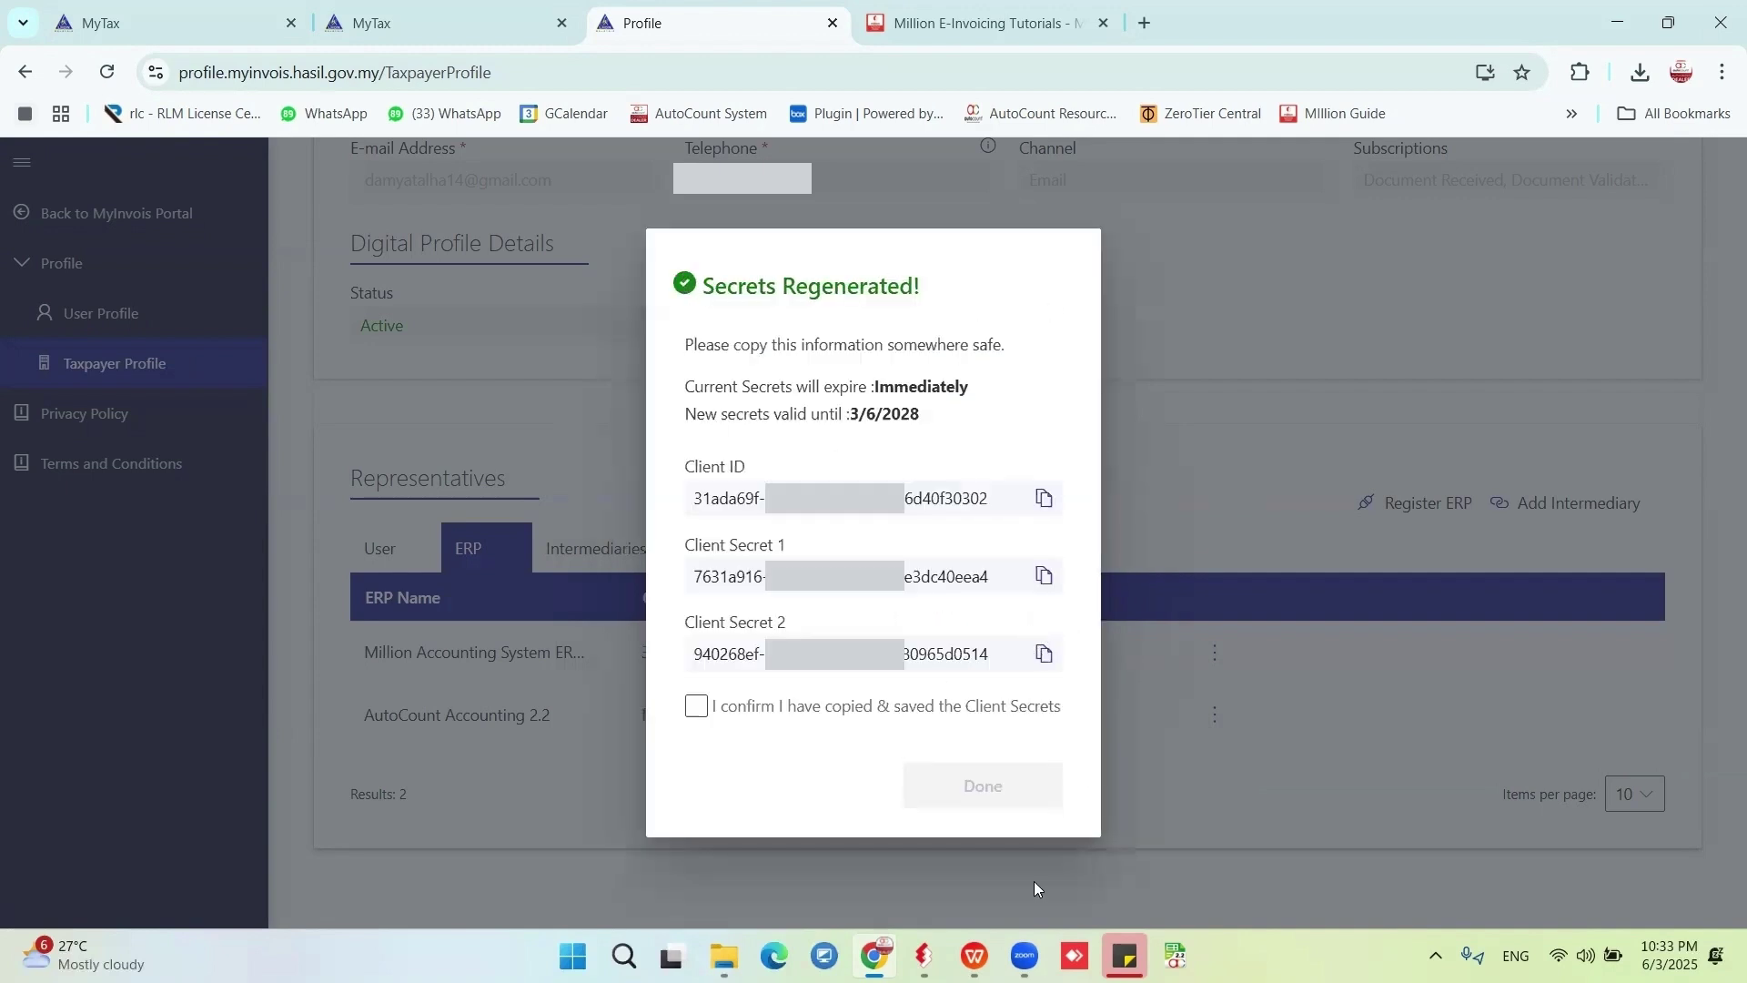
Copy Client ID, Client Secret 1 and Client Secret 2, tick the saved confirmation, and finish.
left_click(1045, 499)
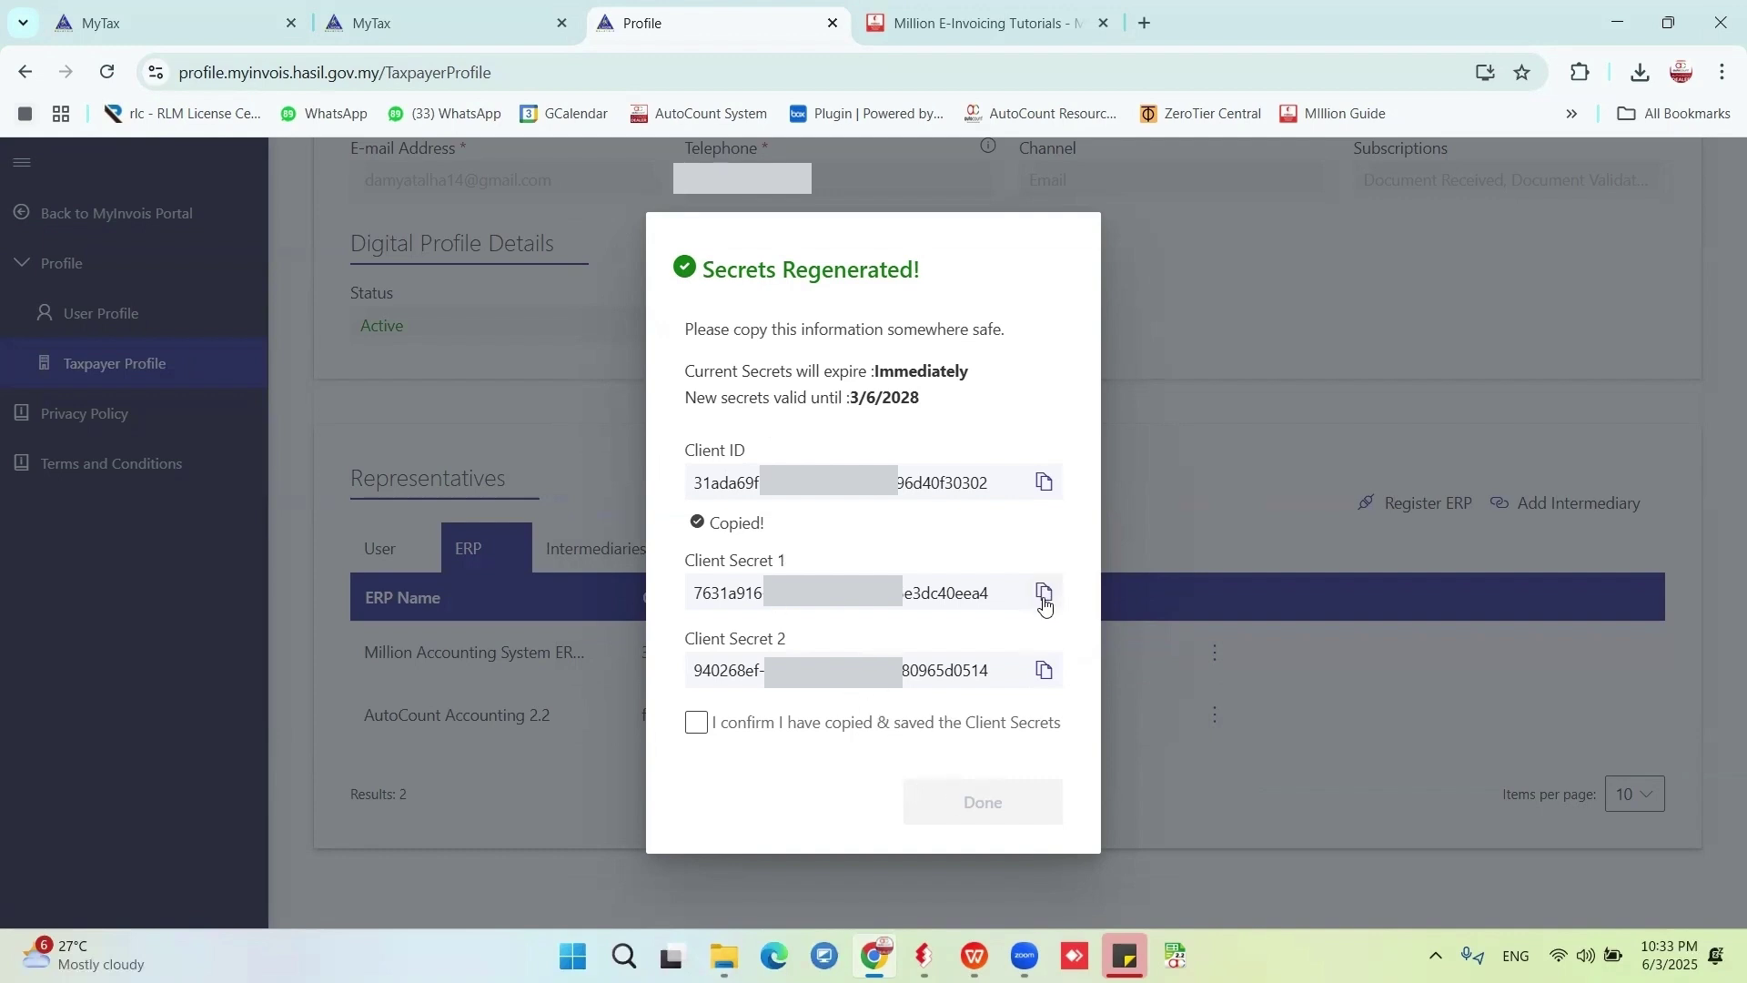
left_click(1045, 595)
left_click(1045, 670)
left_click(697, 722)
left_click(983, 801)
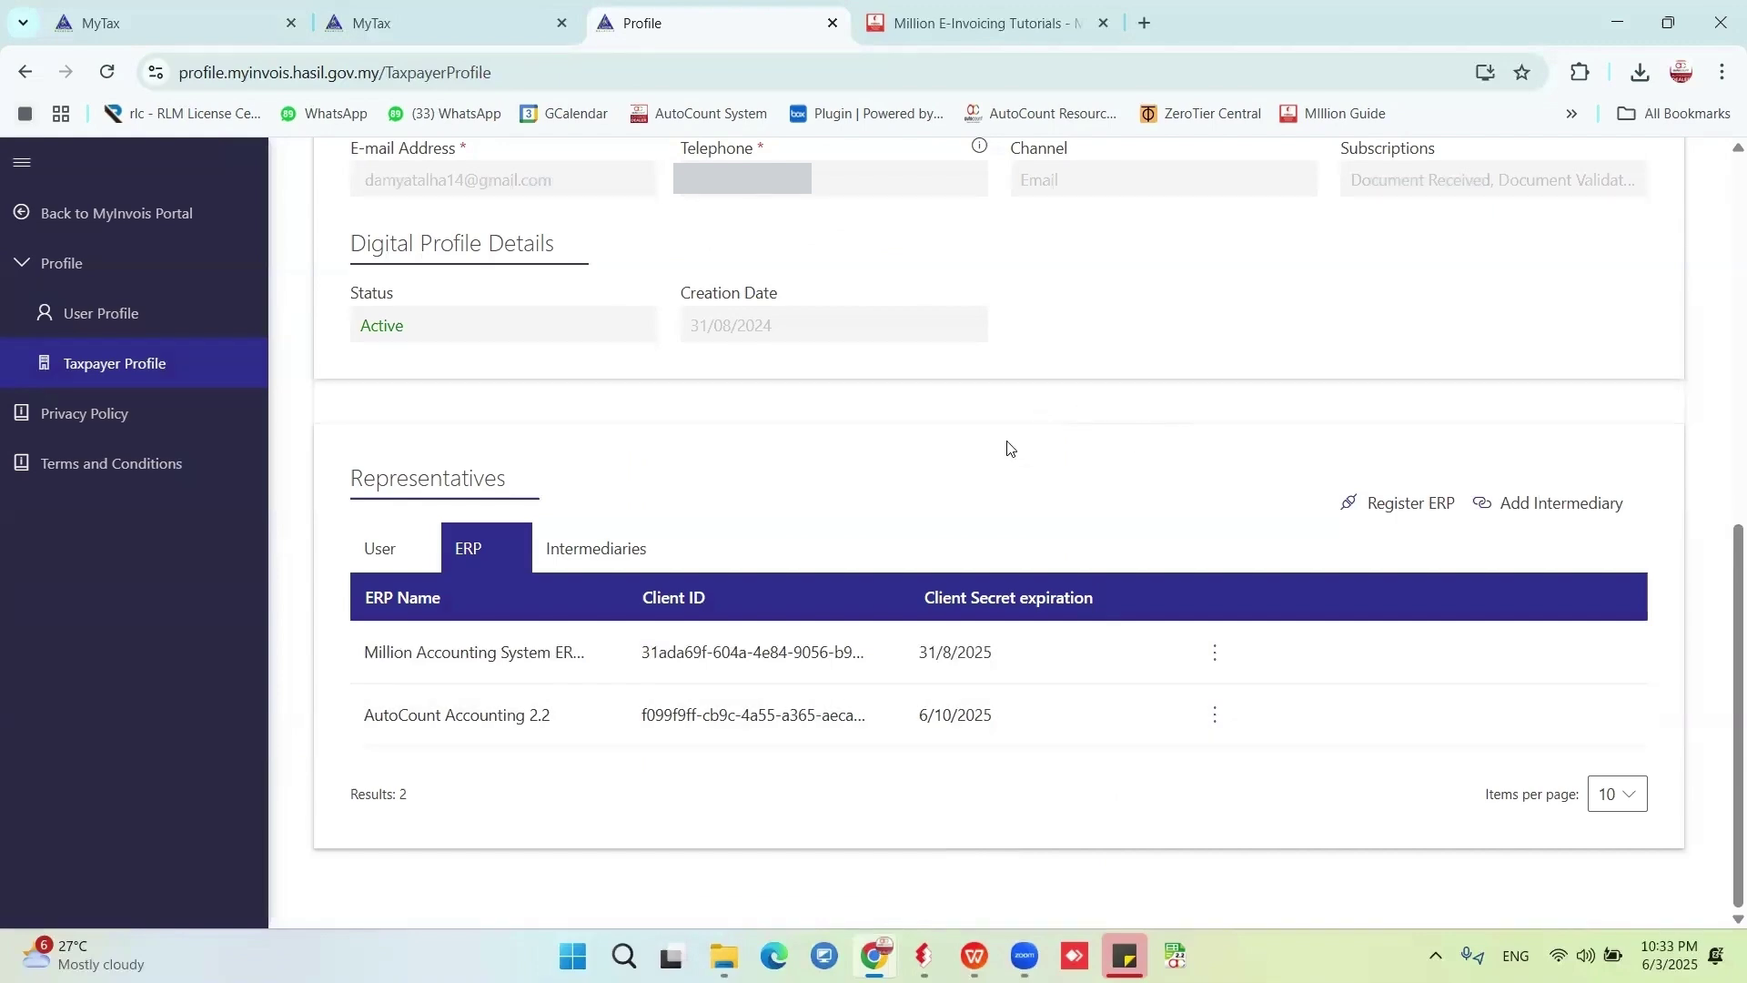
left_click(973, 954)
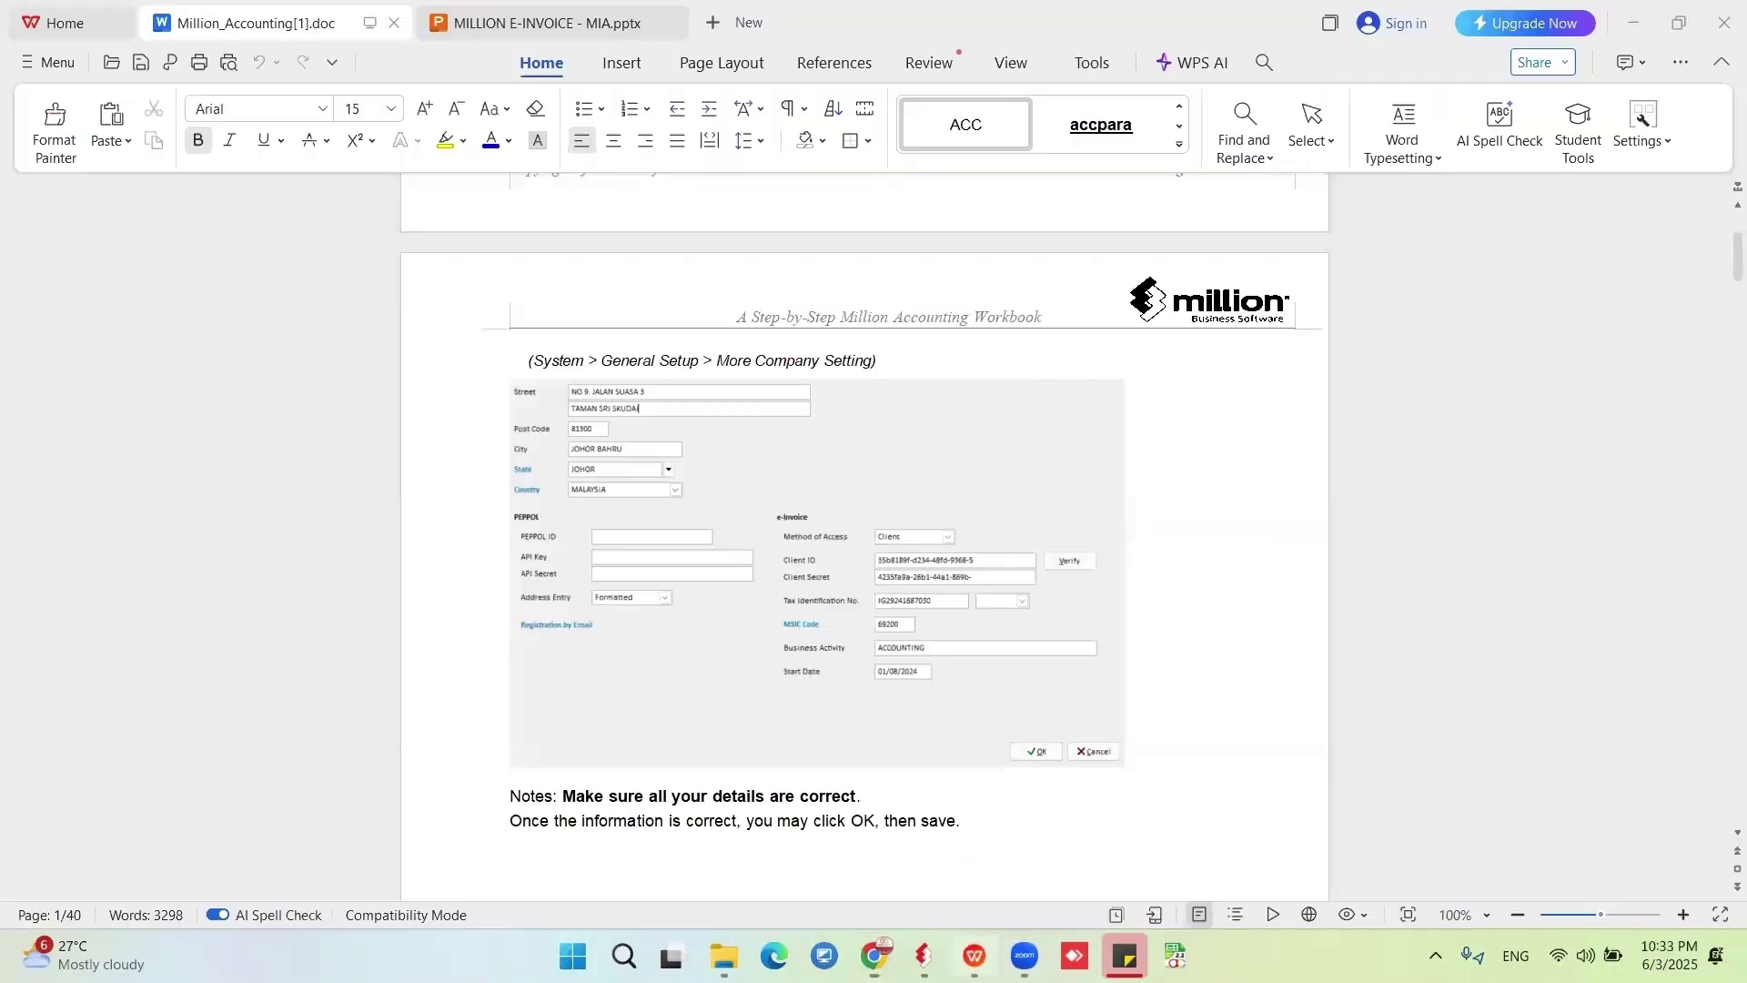
left_click(546, 22)
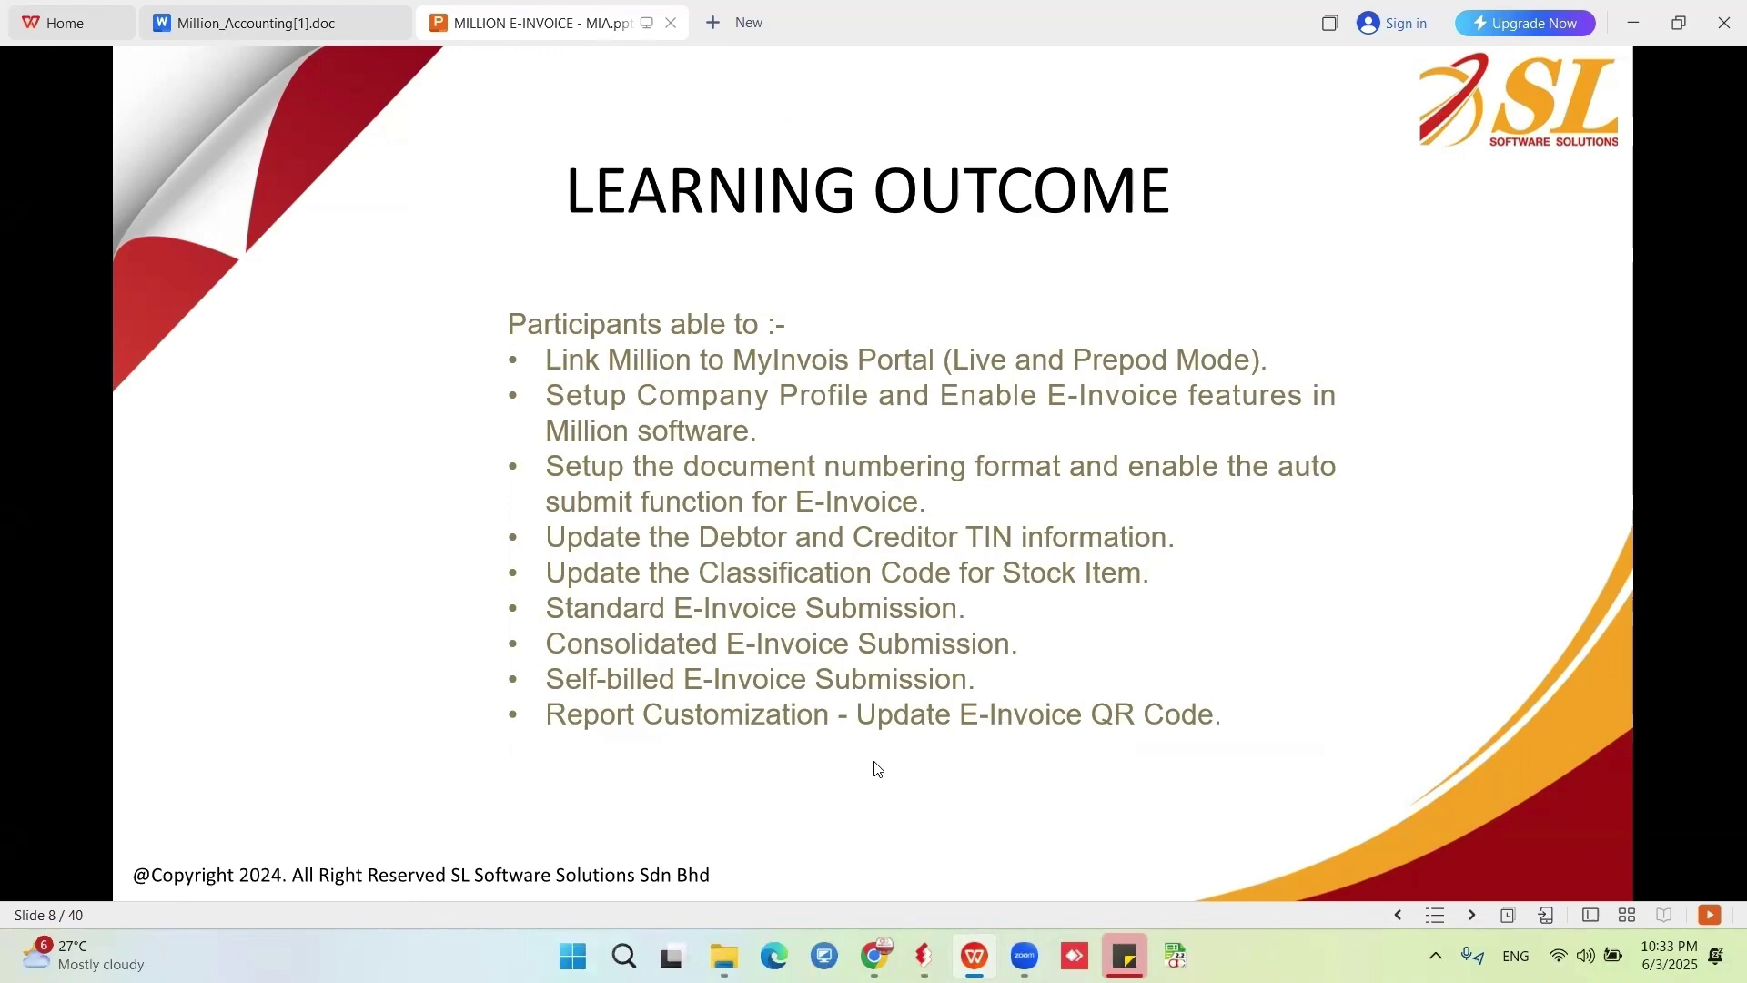
left_click(877, 957)
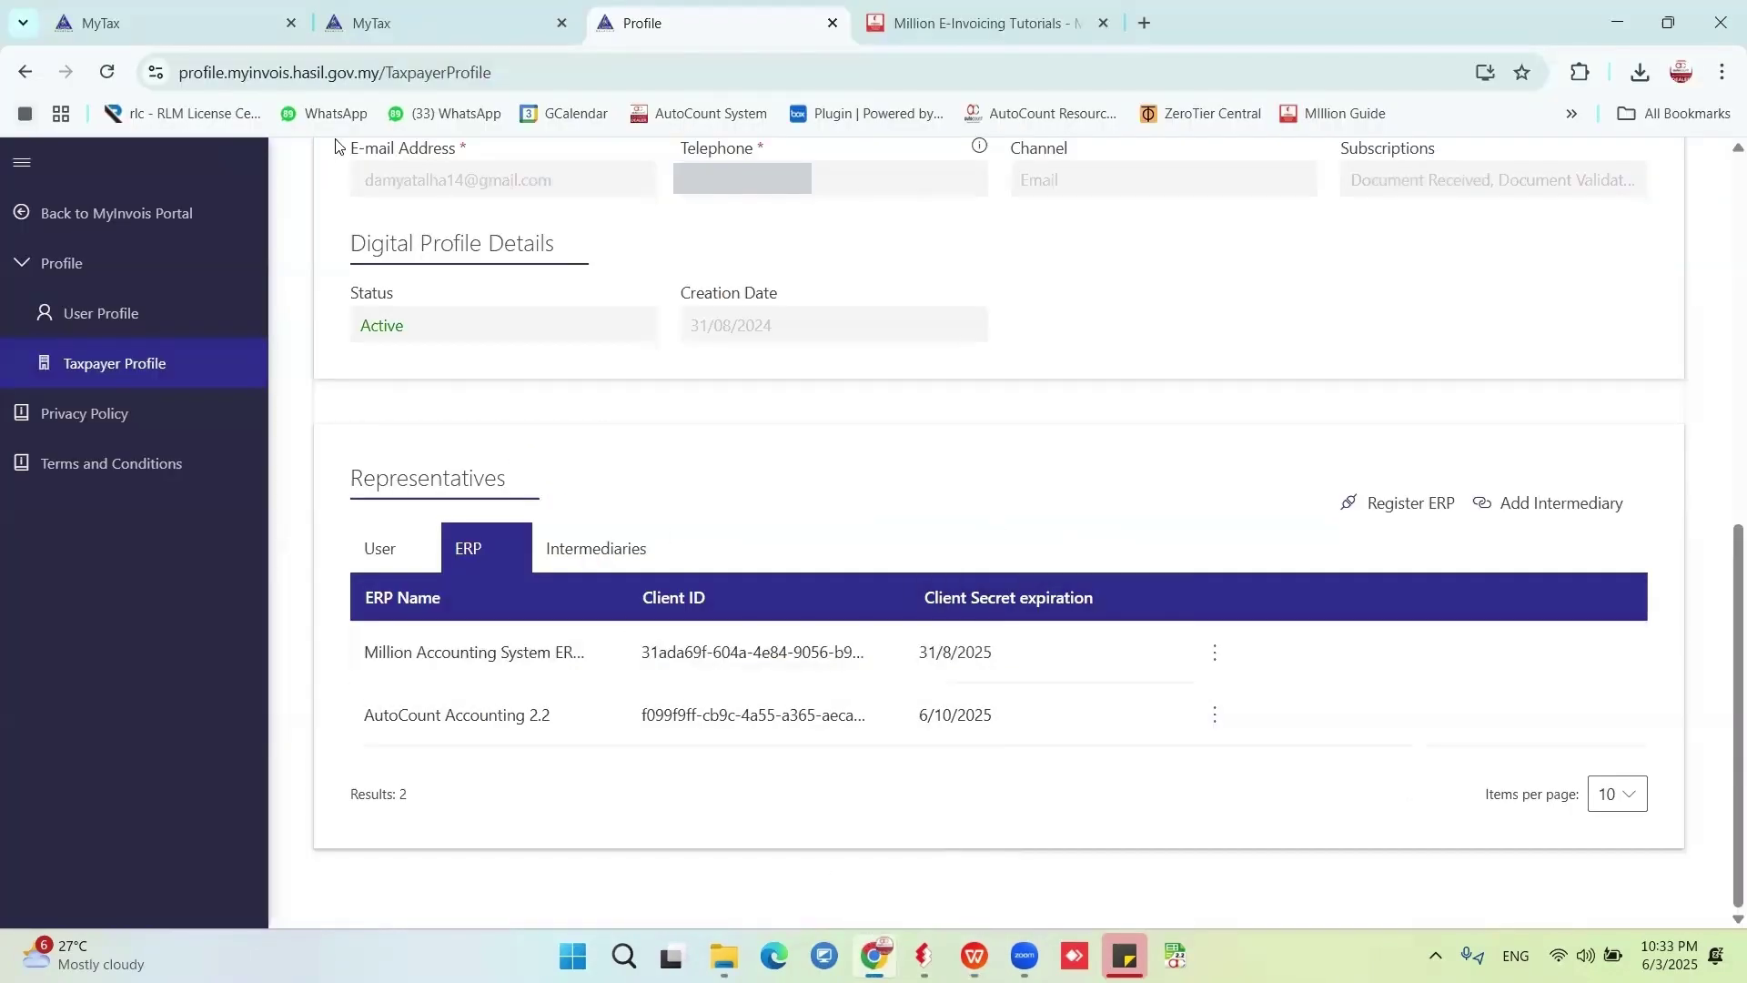
Go to the Million E-Invoicing Tutorials tab and reveal the ADD INTERMEDIATE (Test) details.
left_click(194, 28)
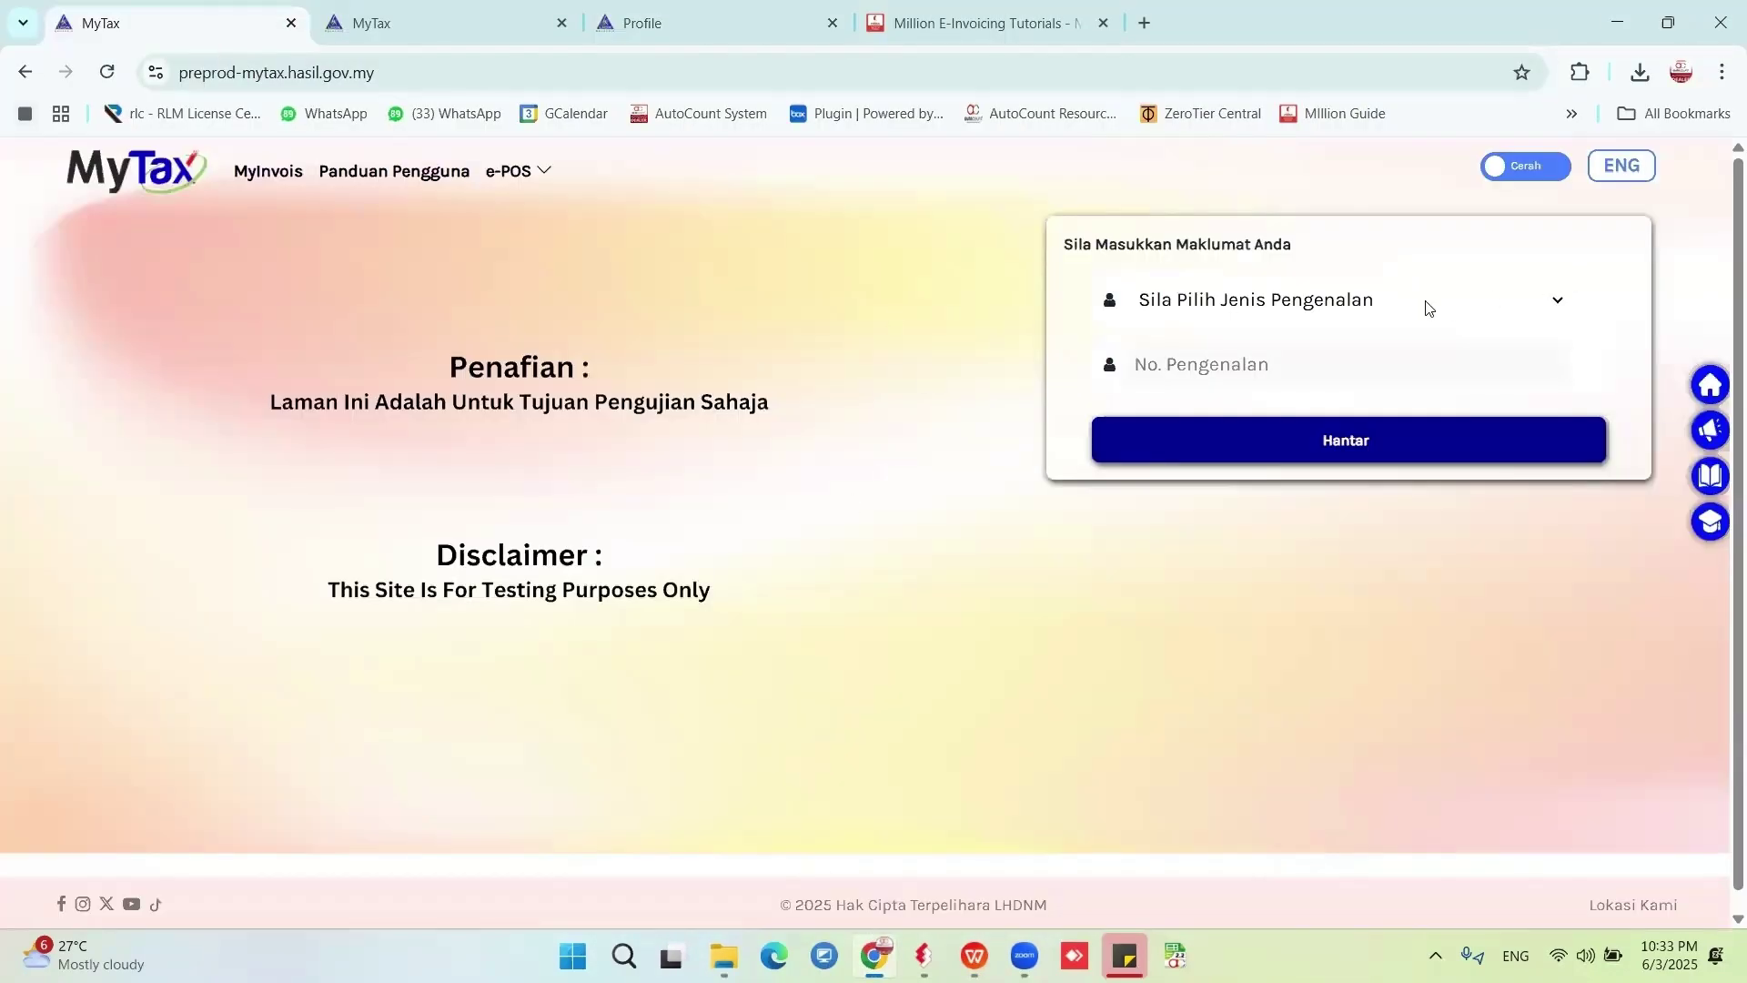
left_click(984, 23)
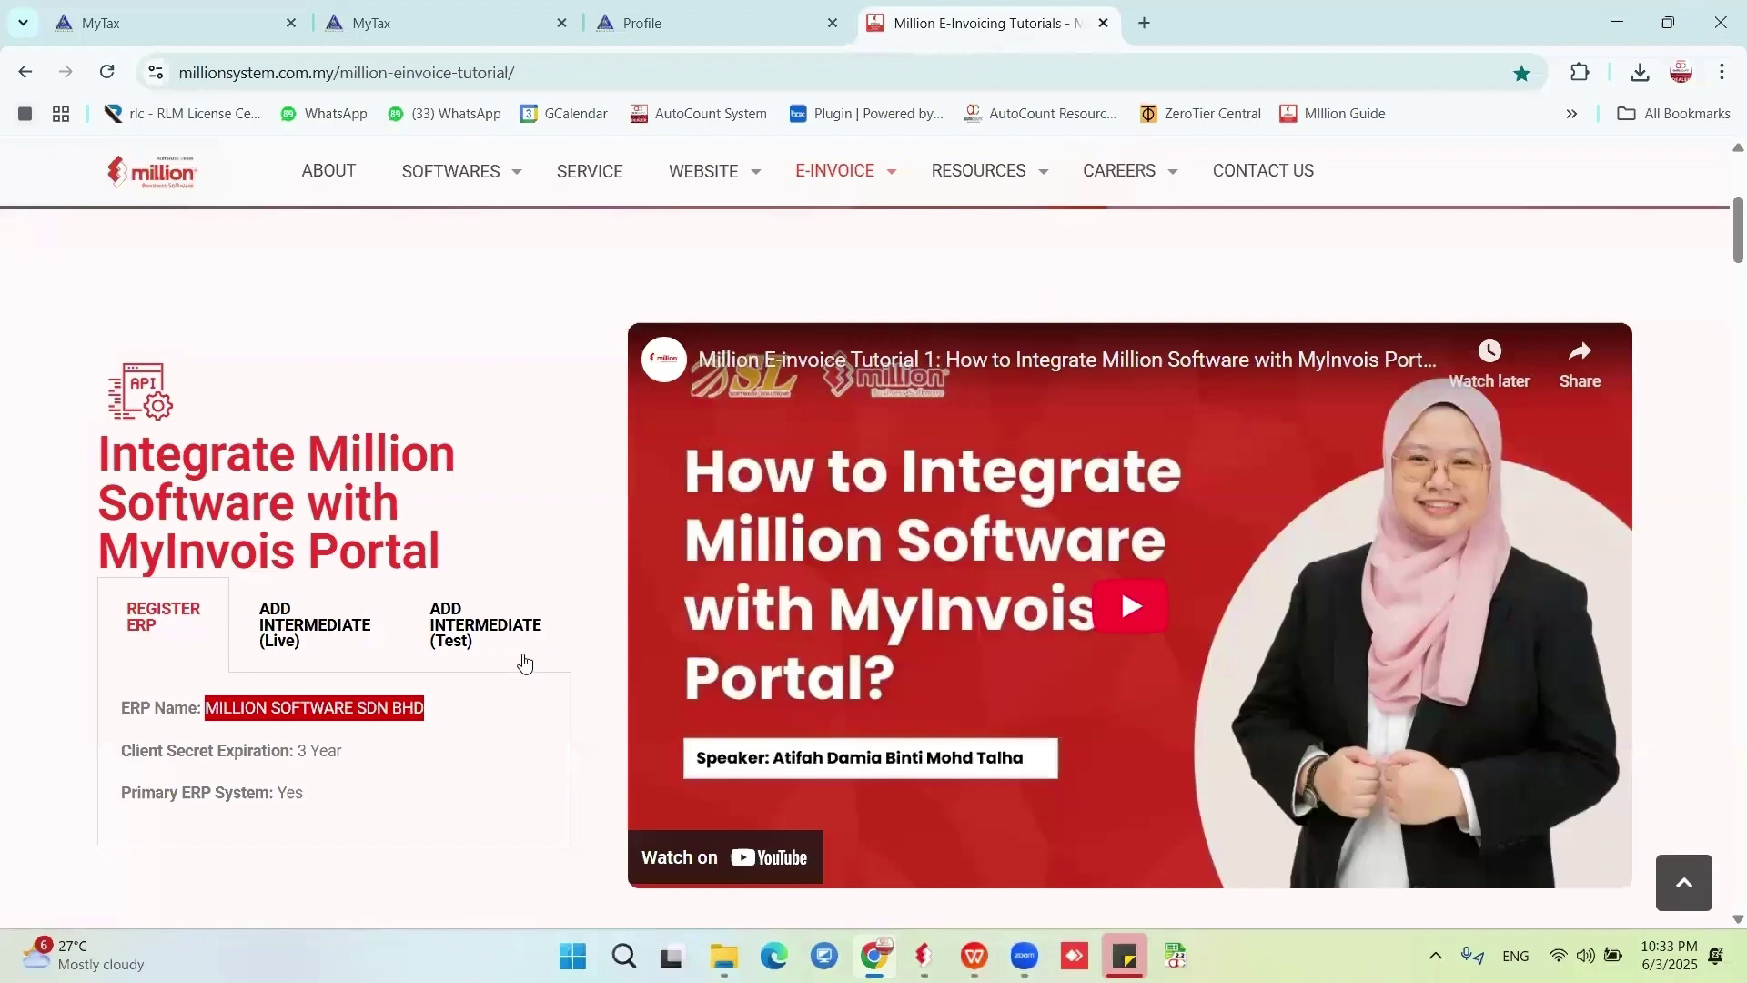
left_click(486, 631)
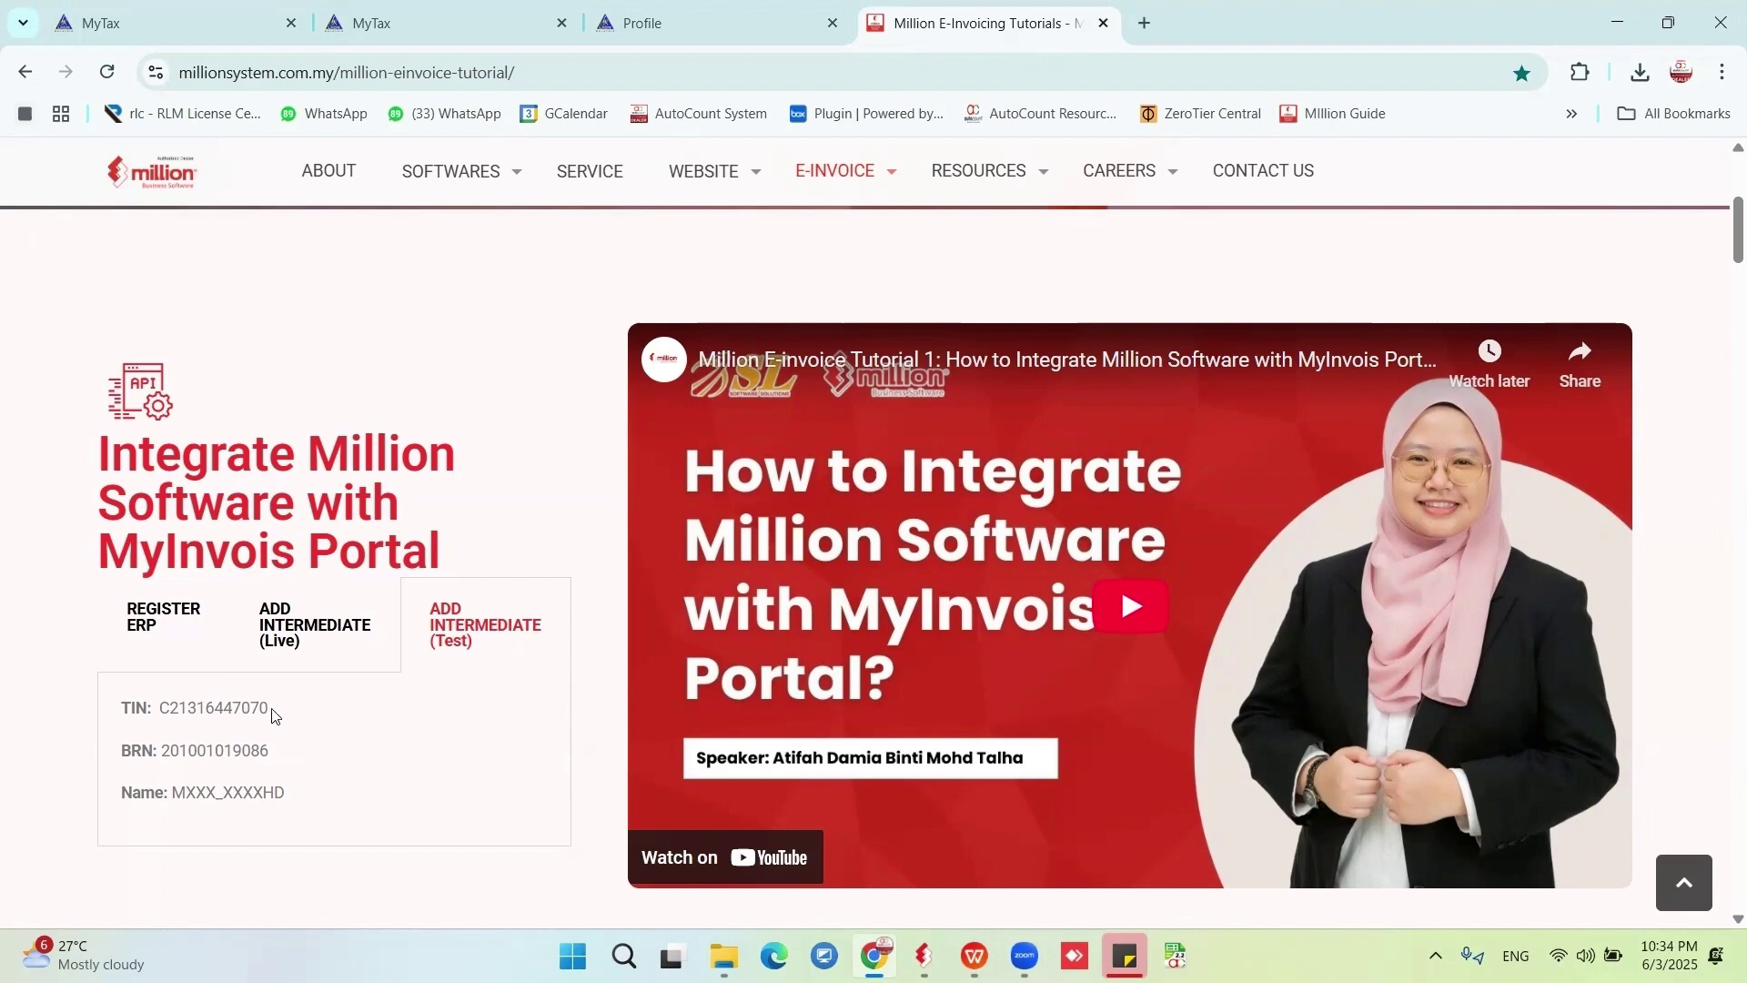
left_click_drag(269, 708, 153, 723)
double_click(262, 754)
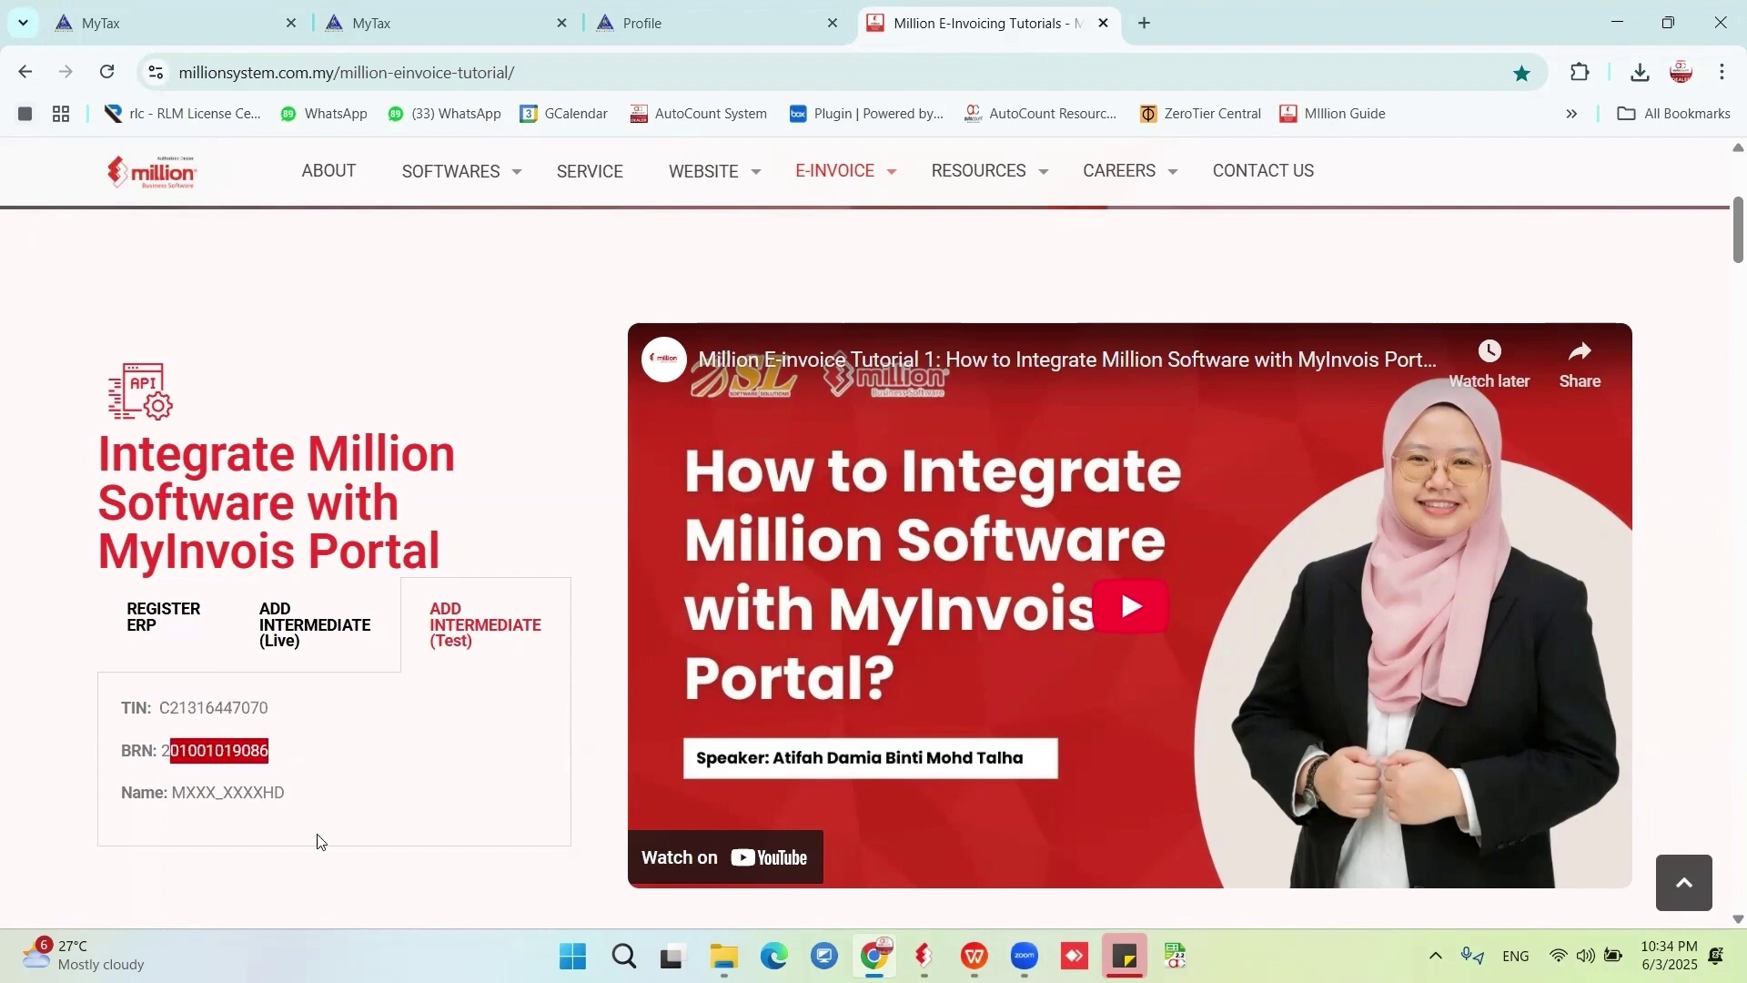
left_click_drag(286, 795, 174, 795)
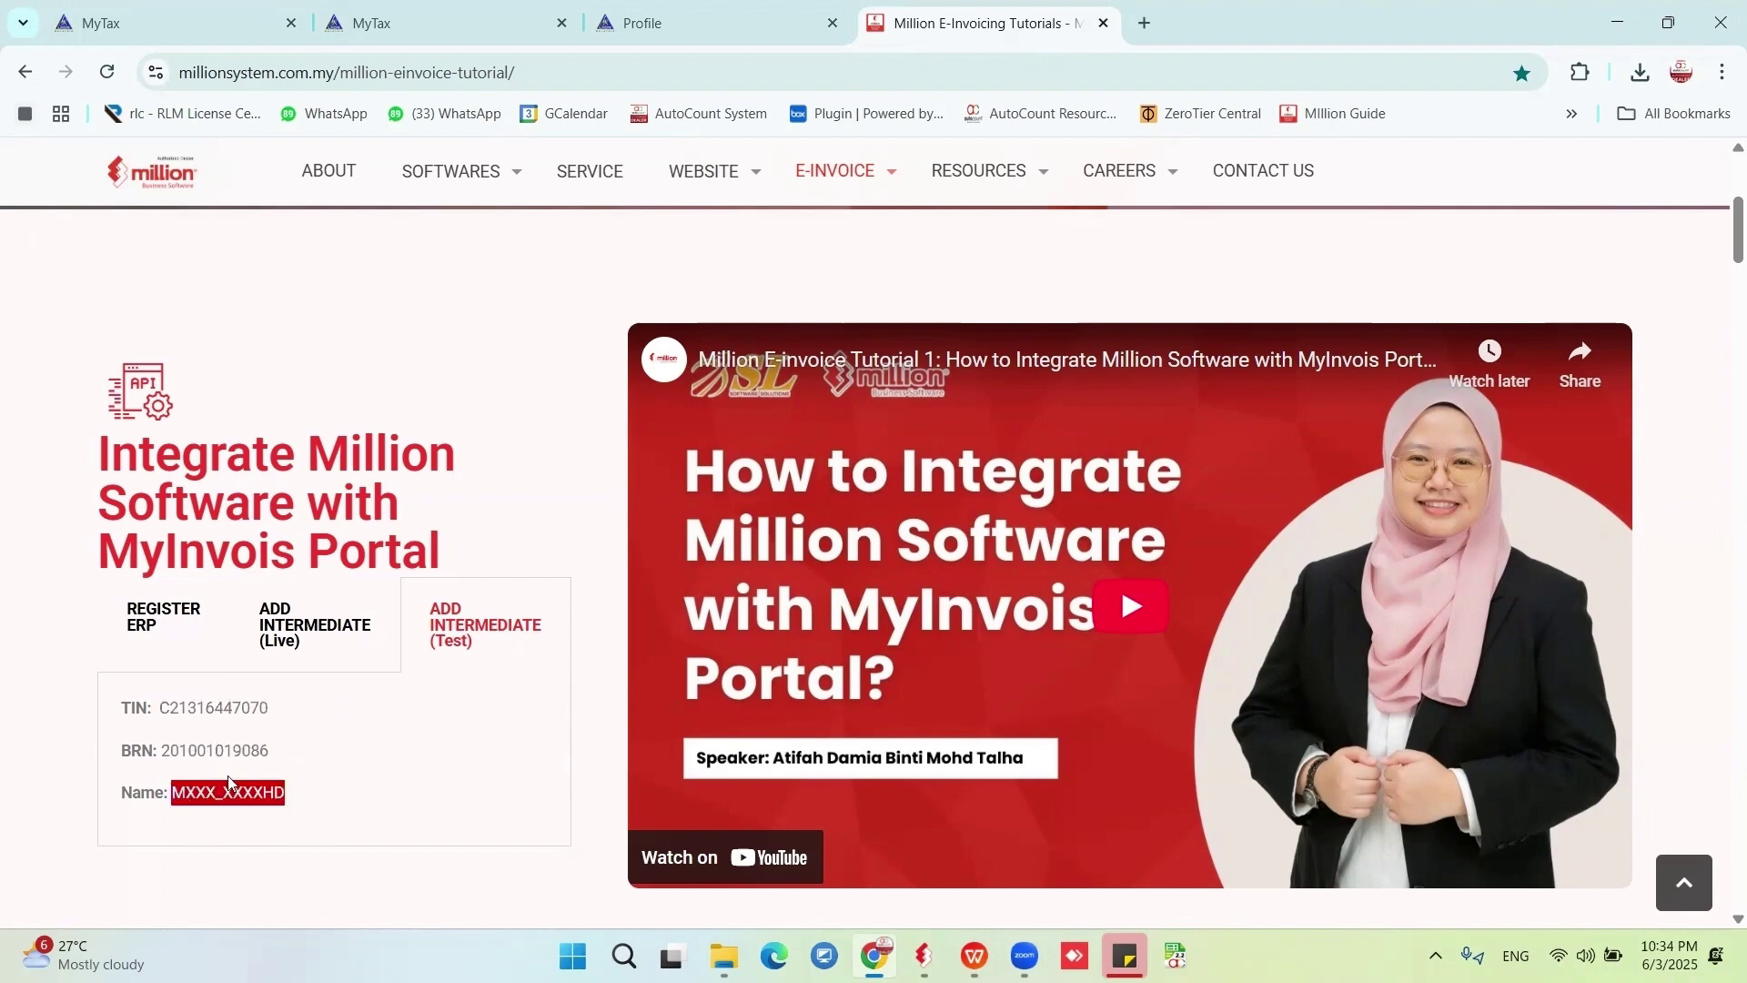